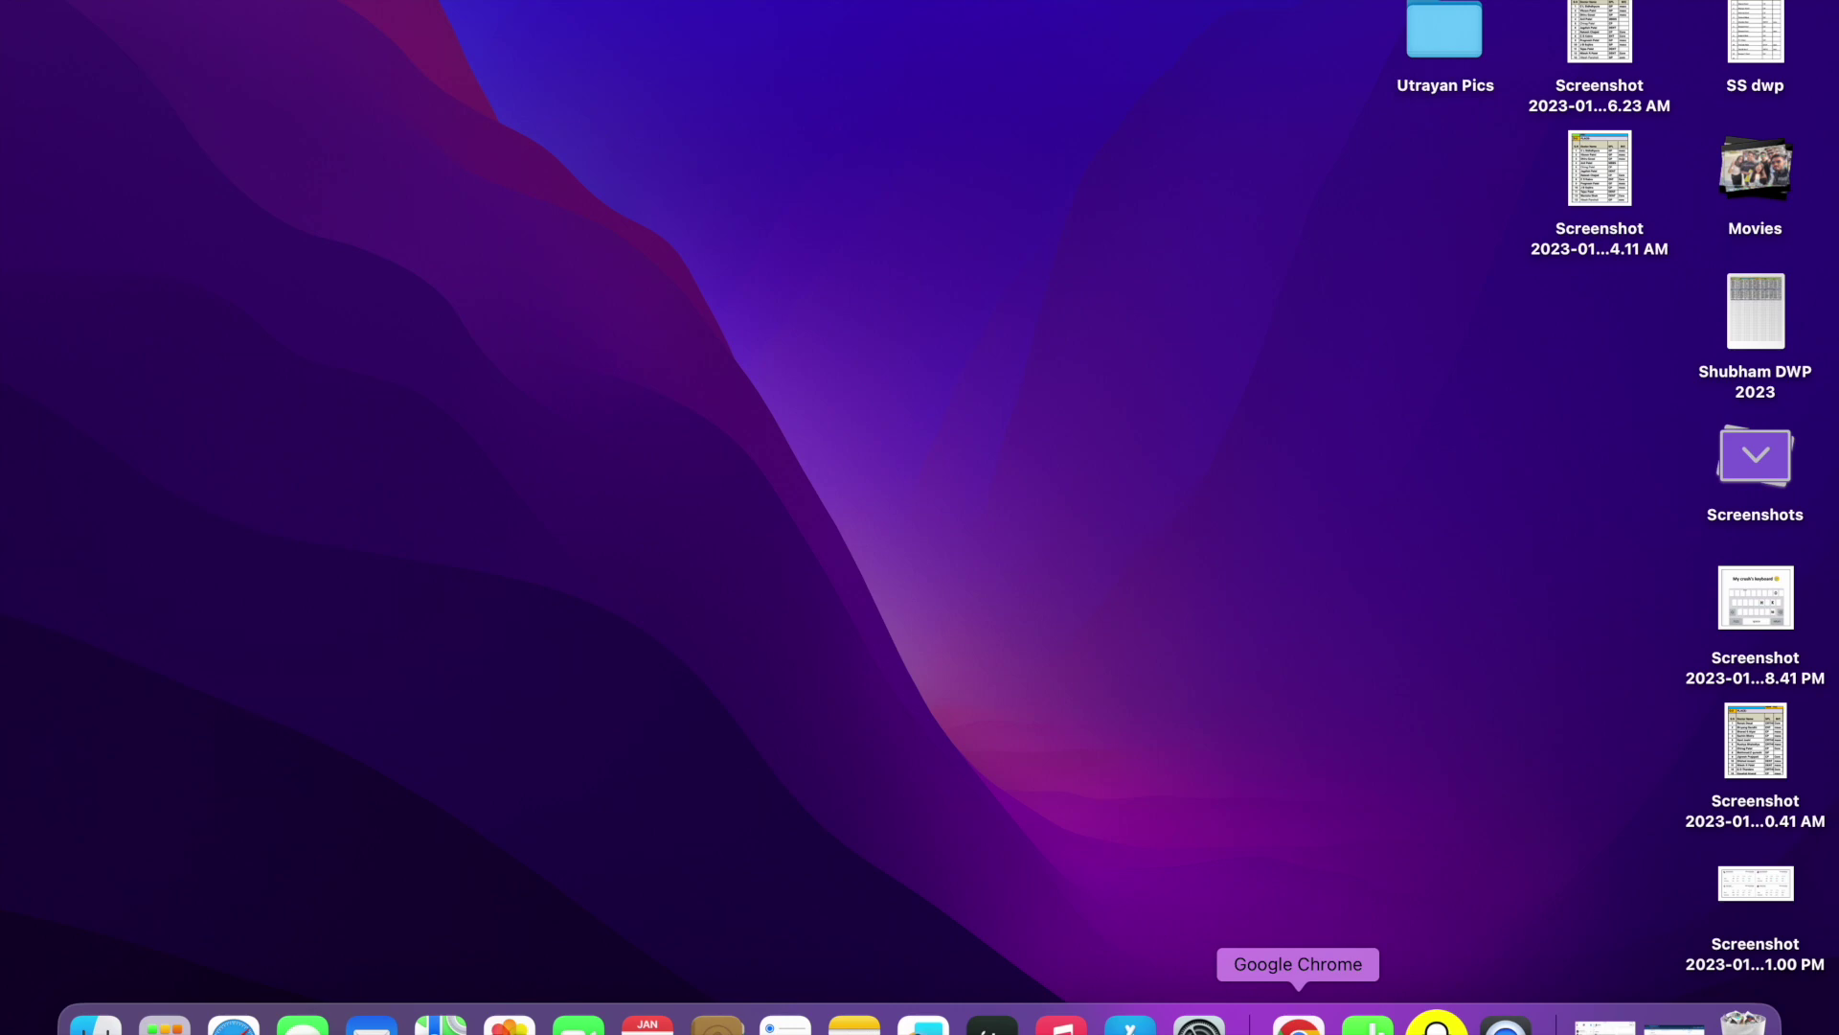
Bring up Chrome and switch to the Android profile's window with a new tab.
left_click(1298, 1023)
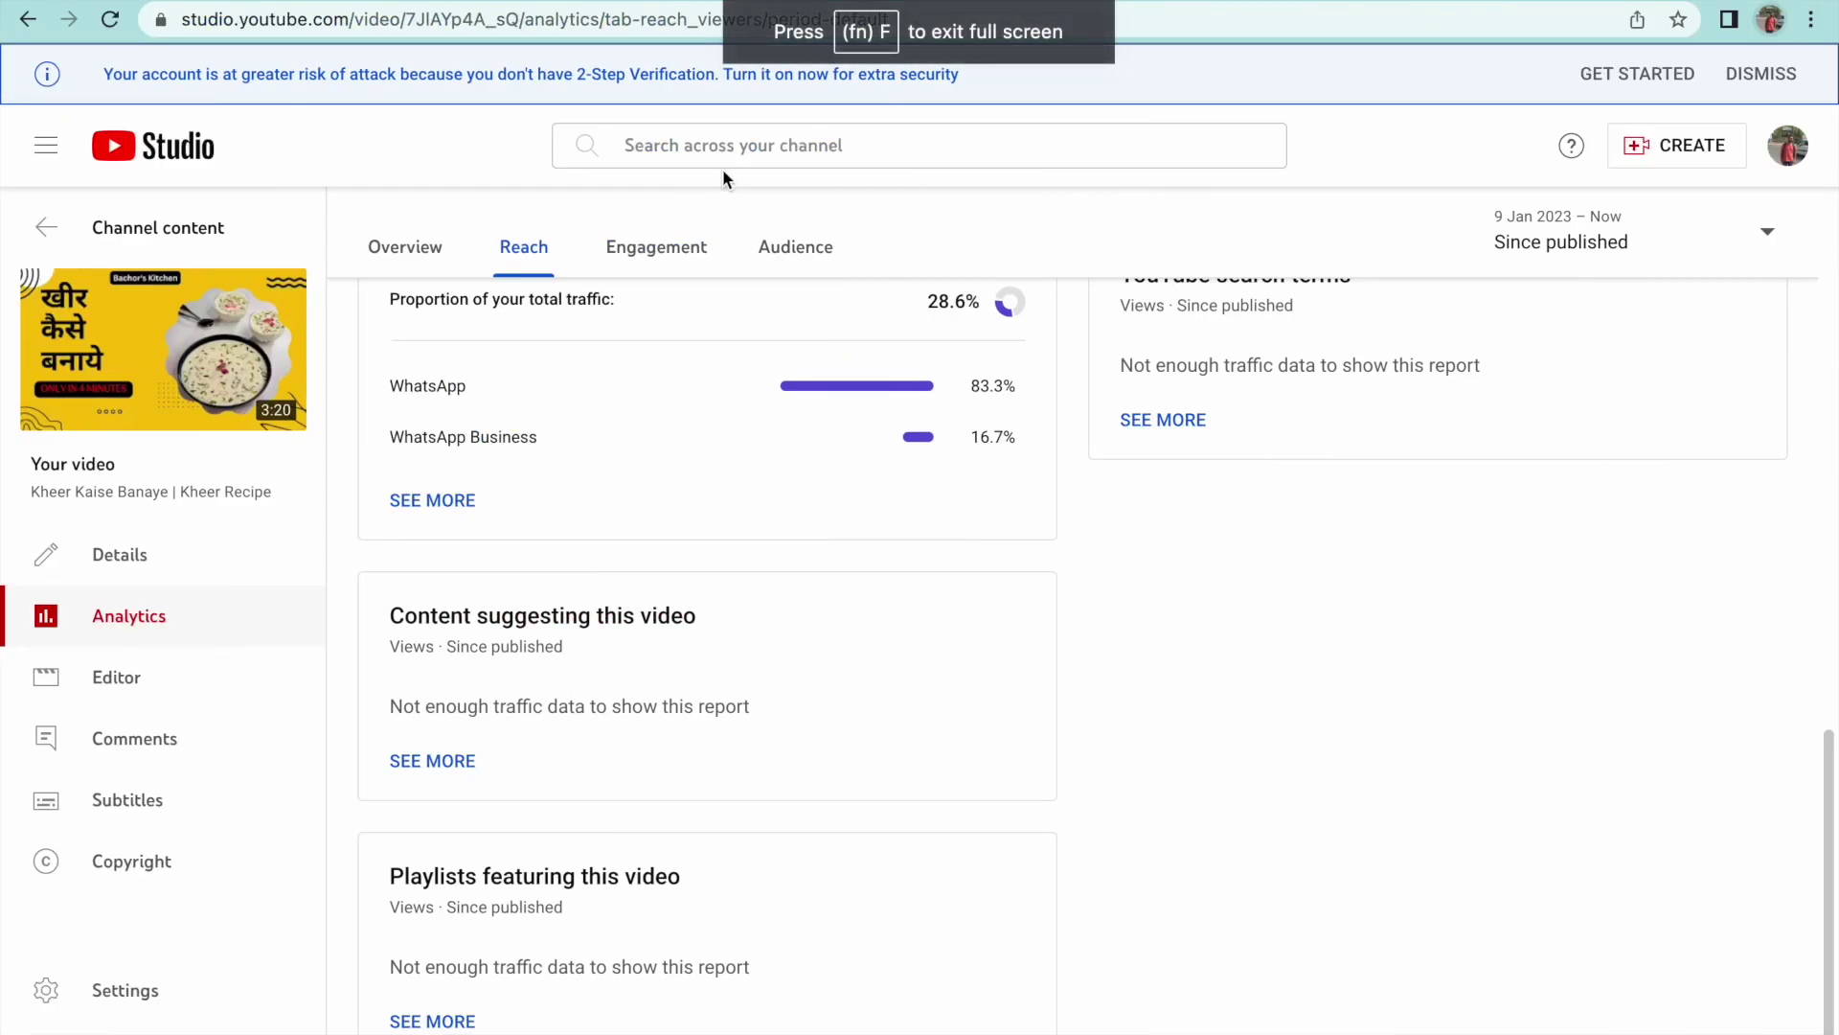
left_click(343, 43)
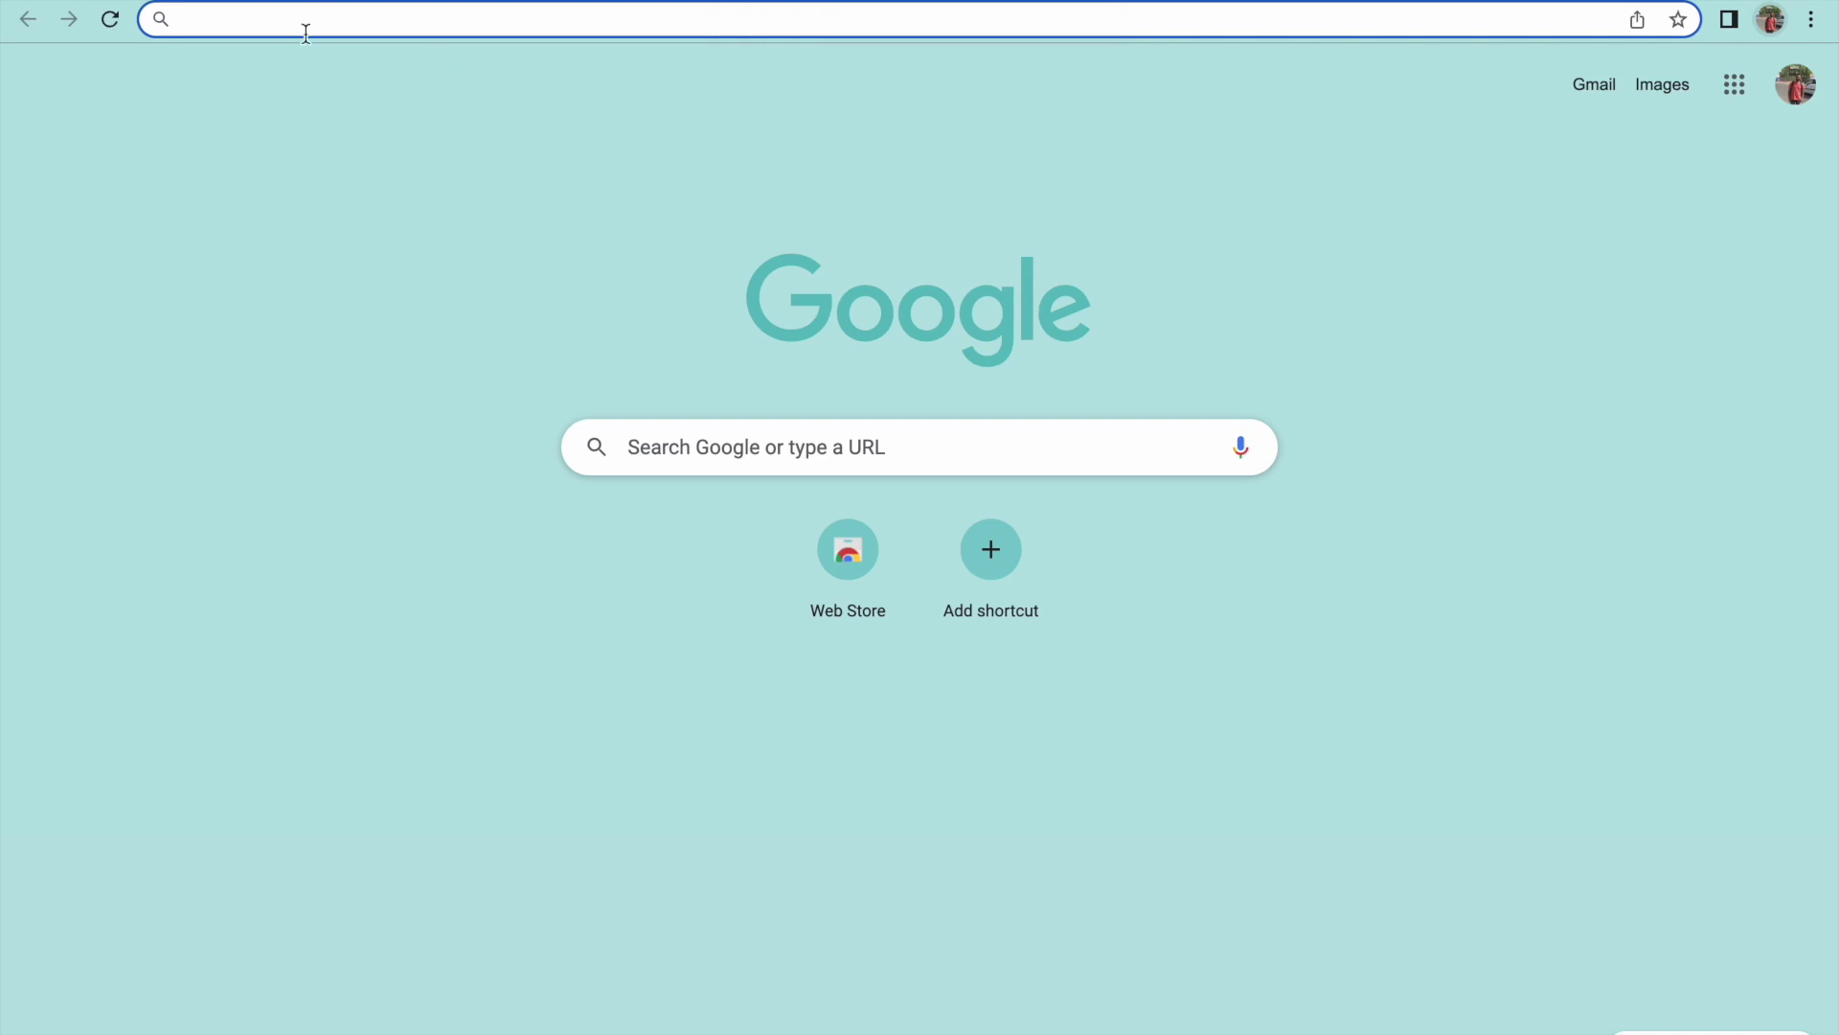
left_click(1771, 19)
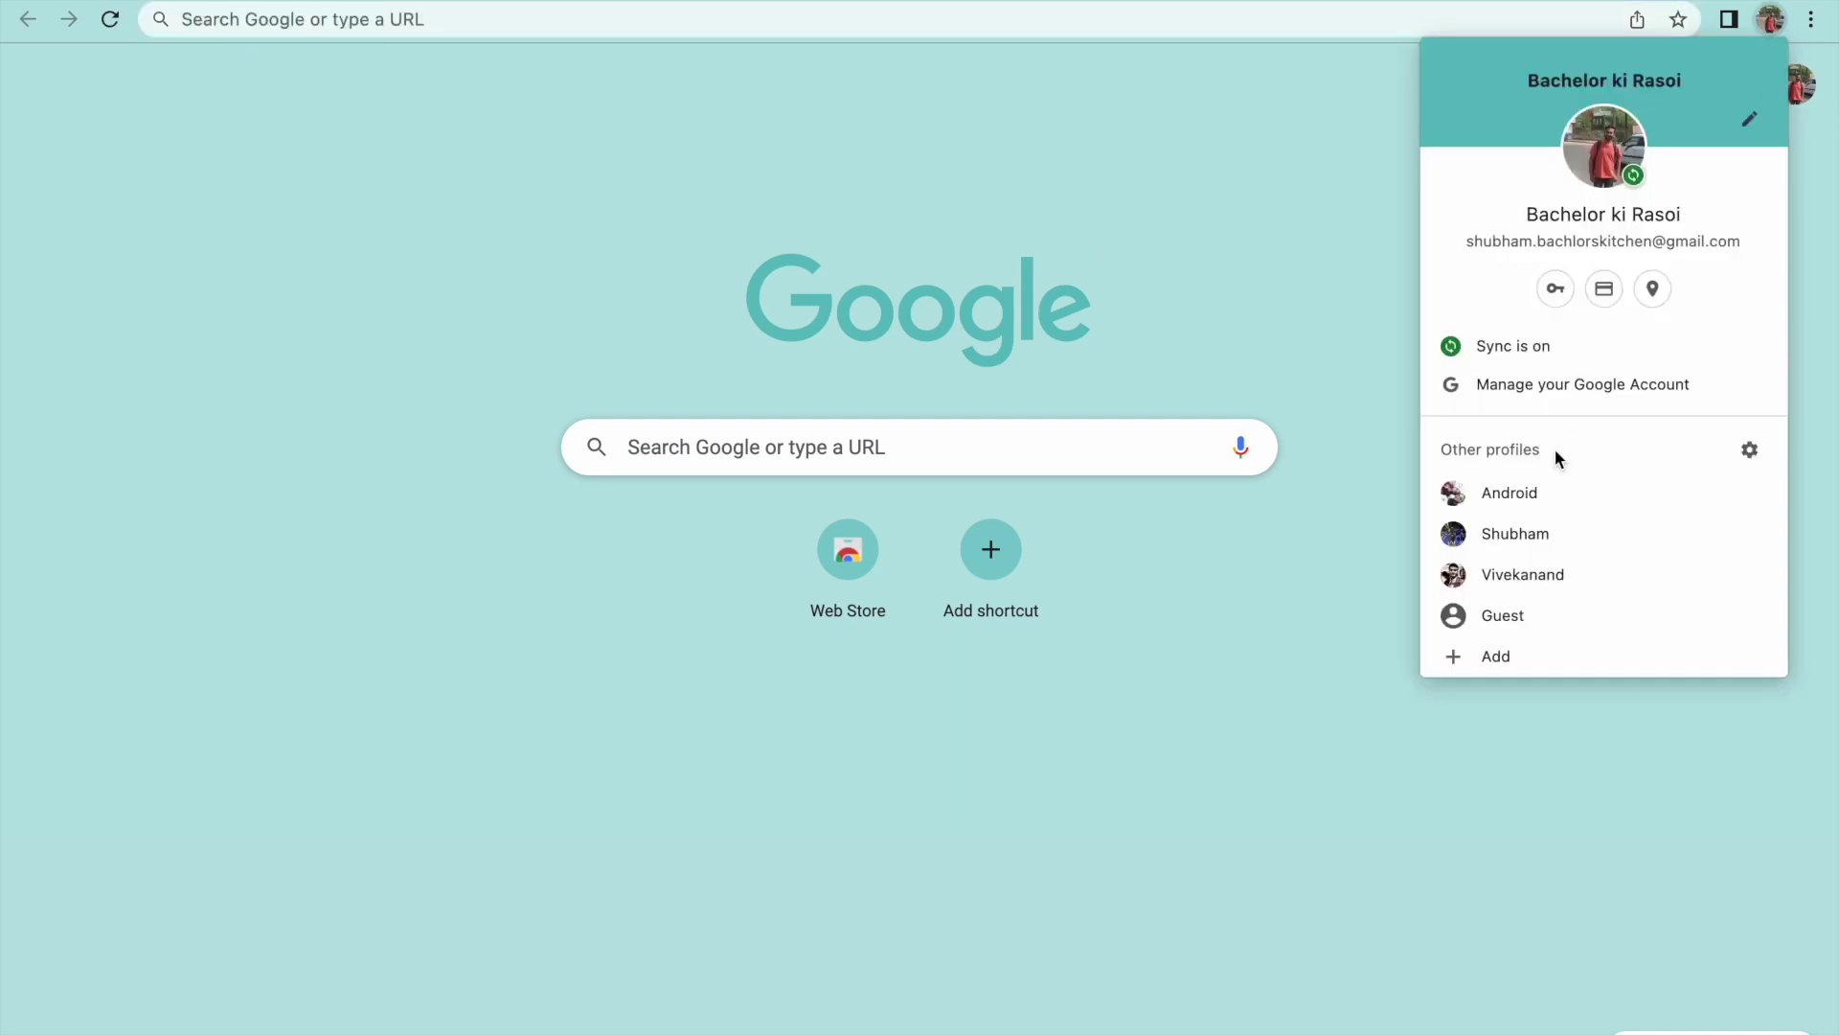
left_click(1509, 492)
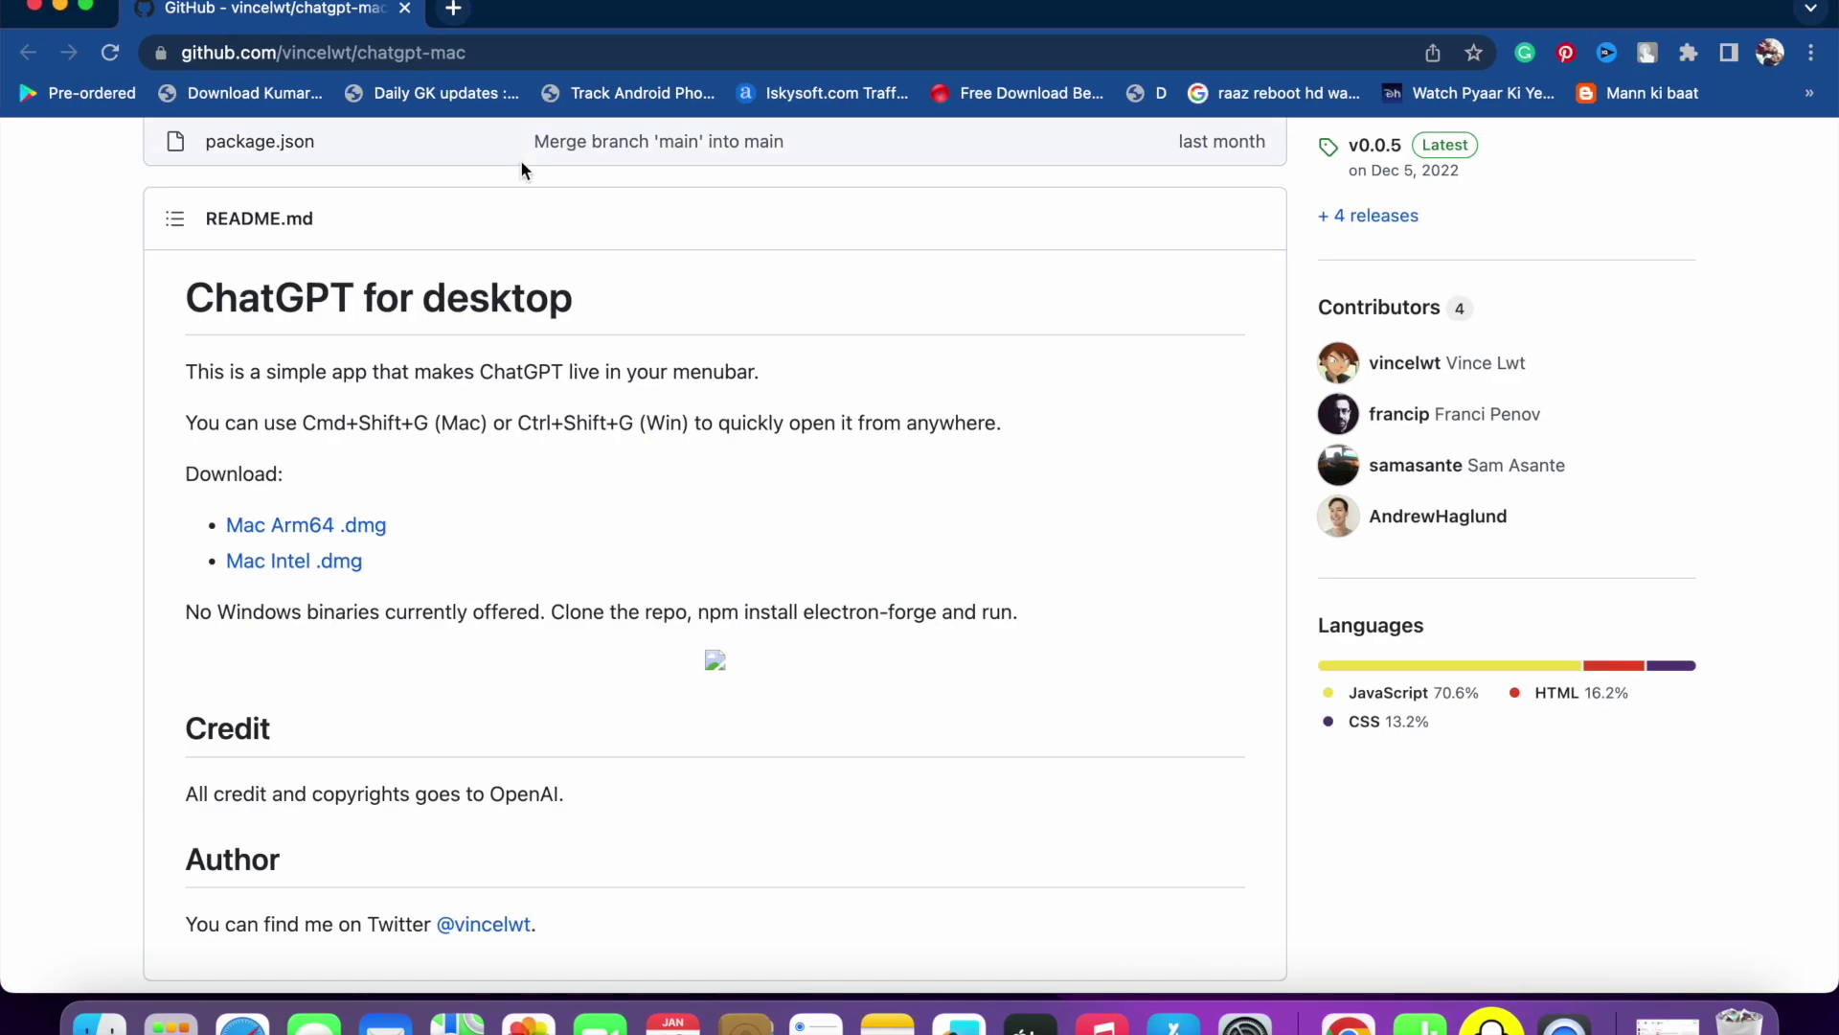
key("super+t")
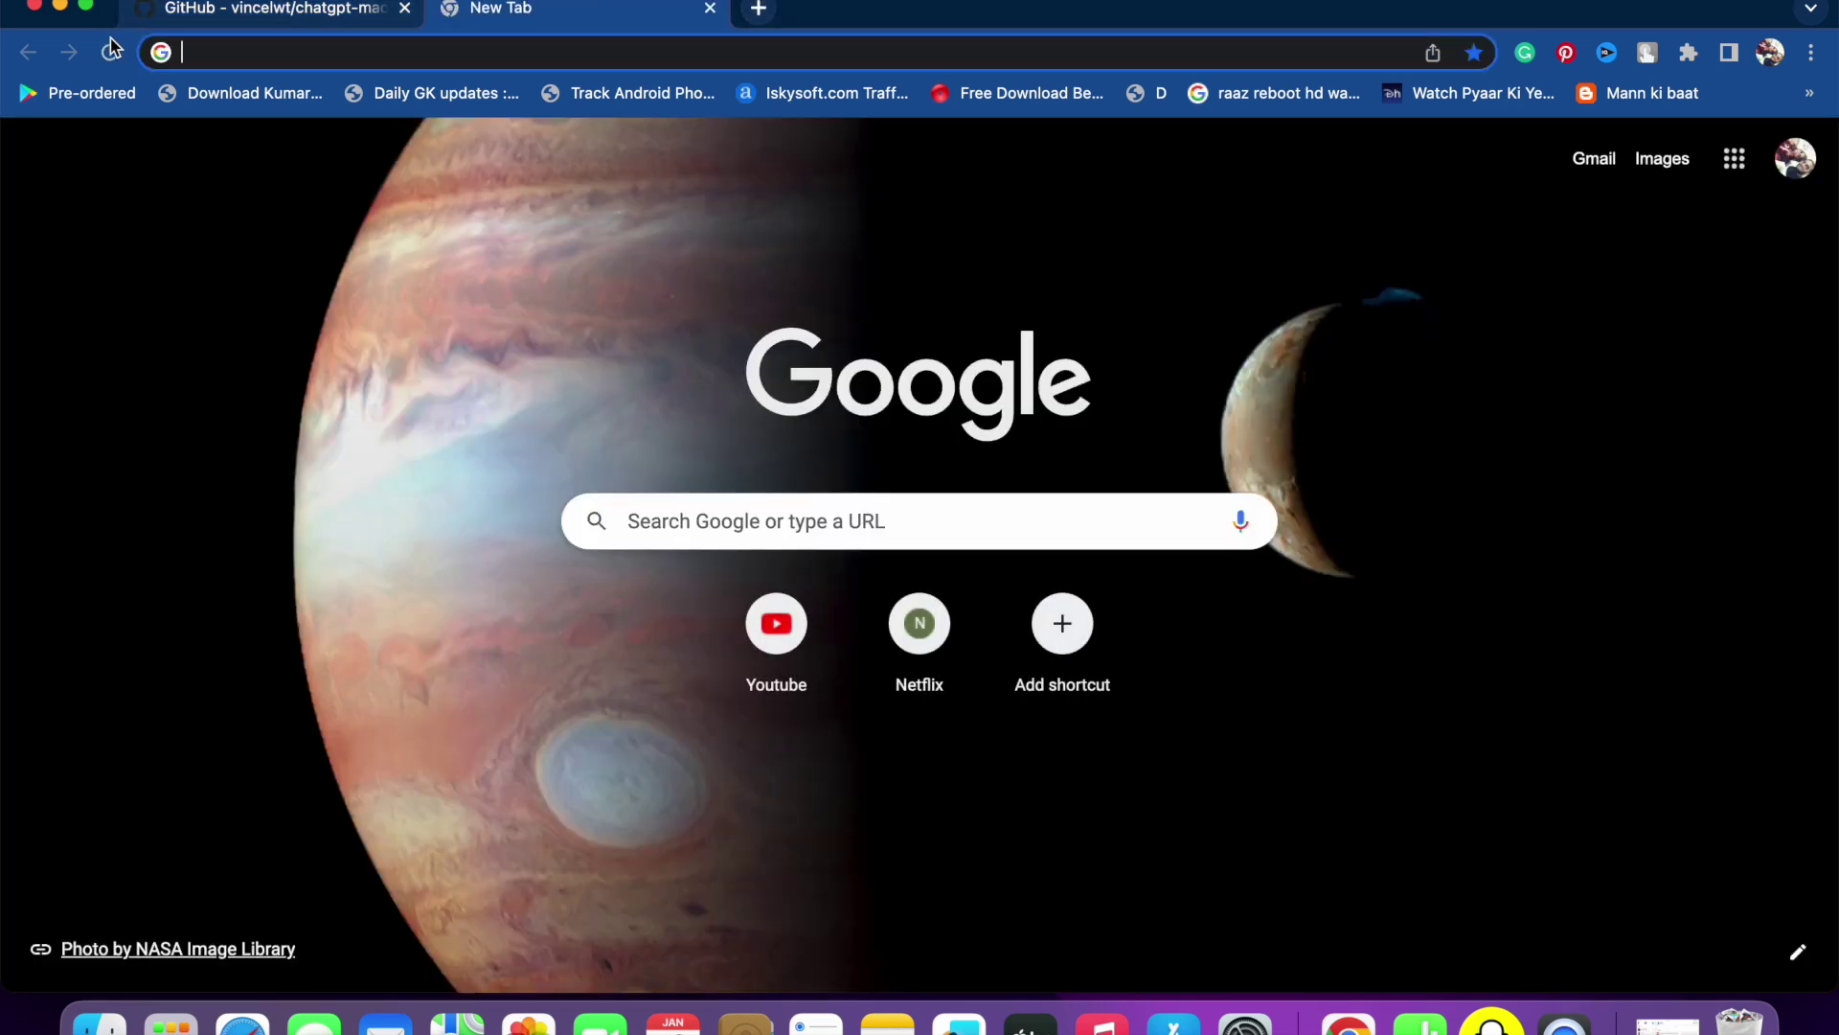
Copy the chatgpt-mac repository URL and load it in the new tab.
left_click(207, 19)
scroll(647, 596, "up", 10)
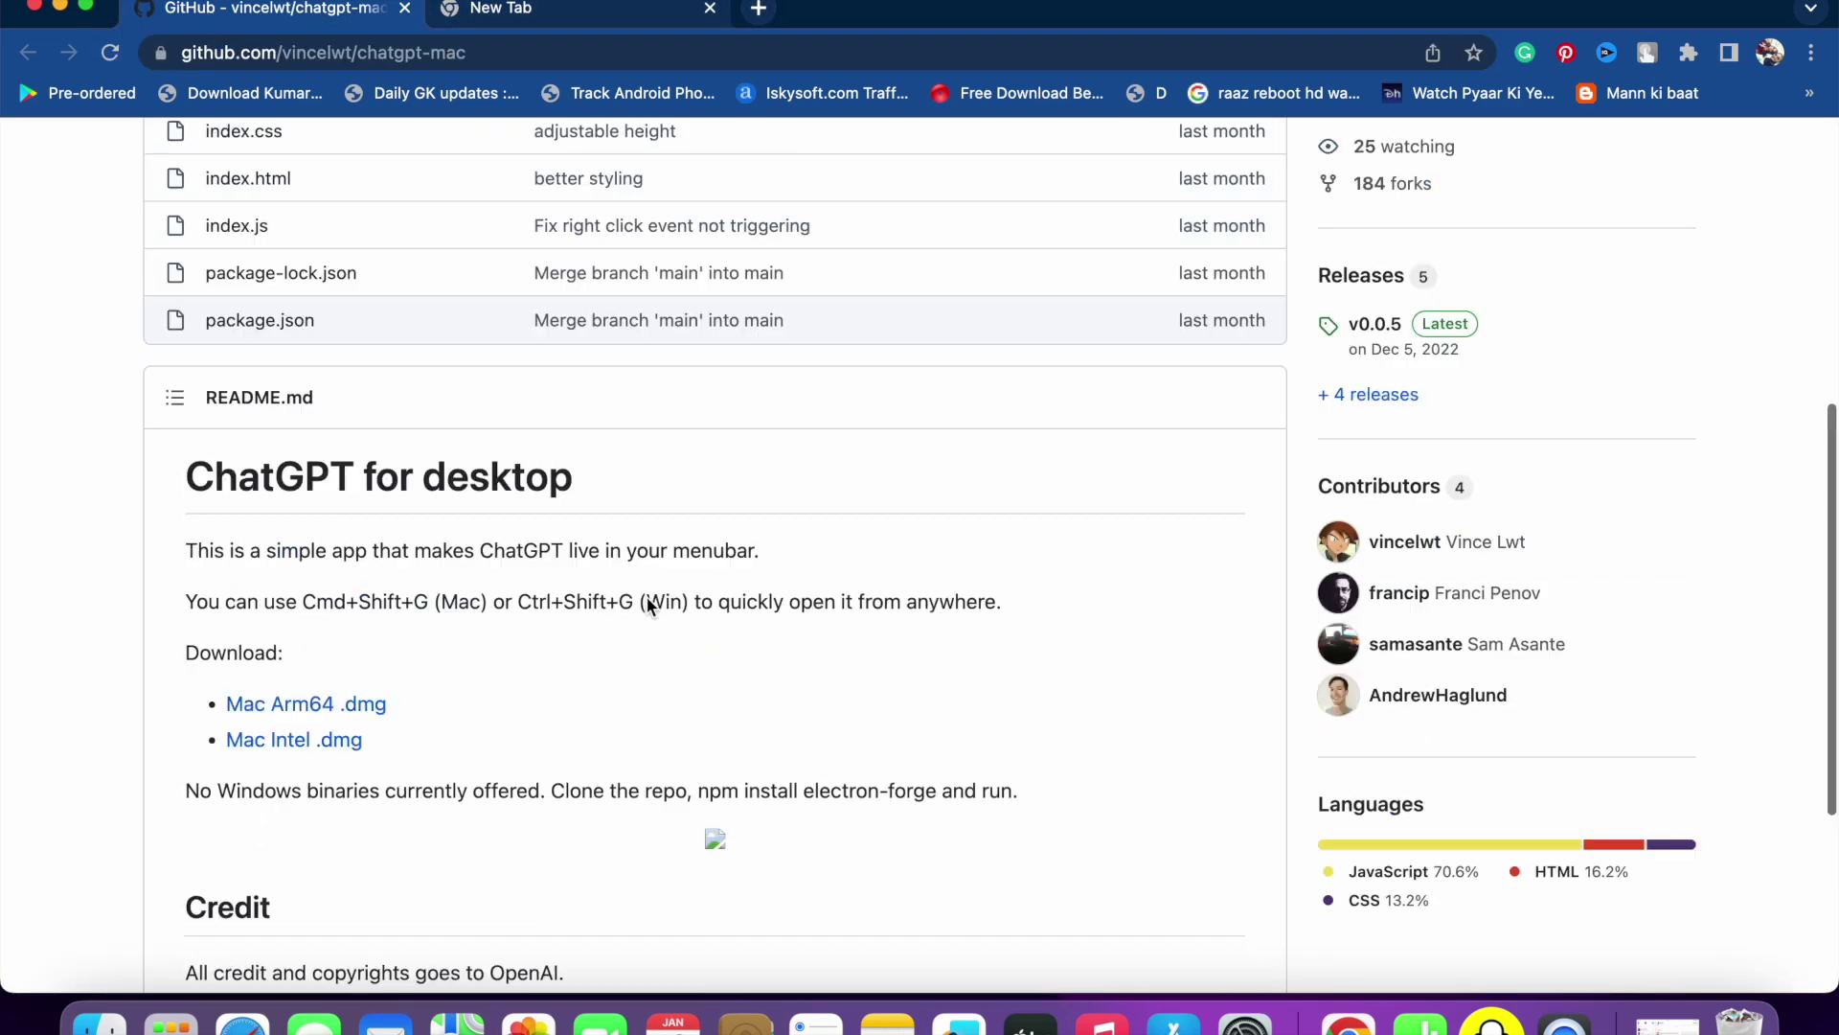
left_click(514, 53)
key("super+c")
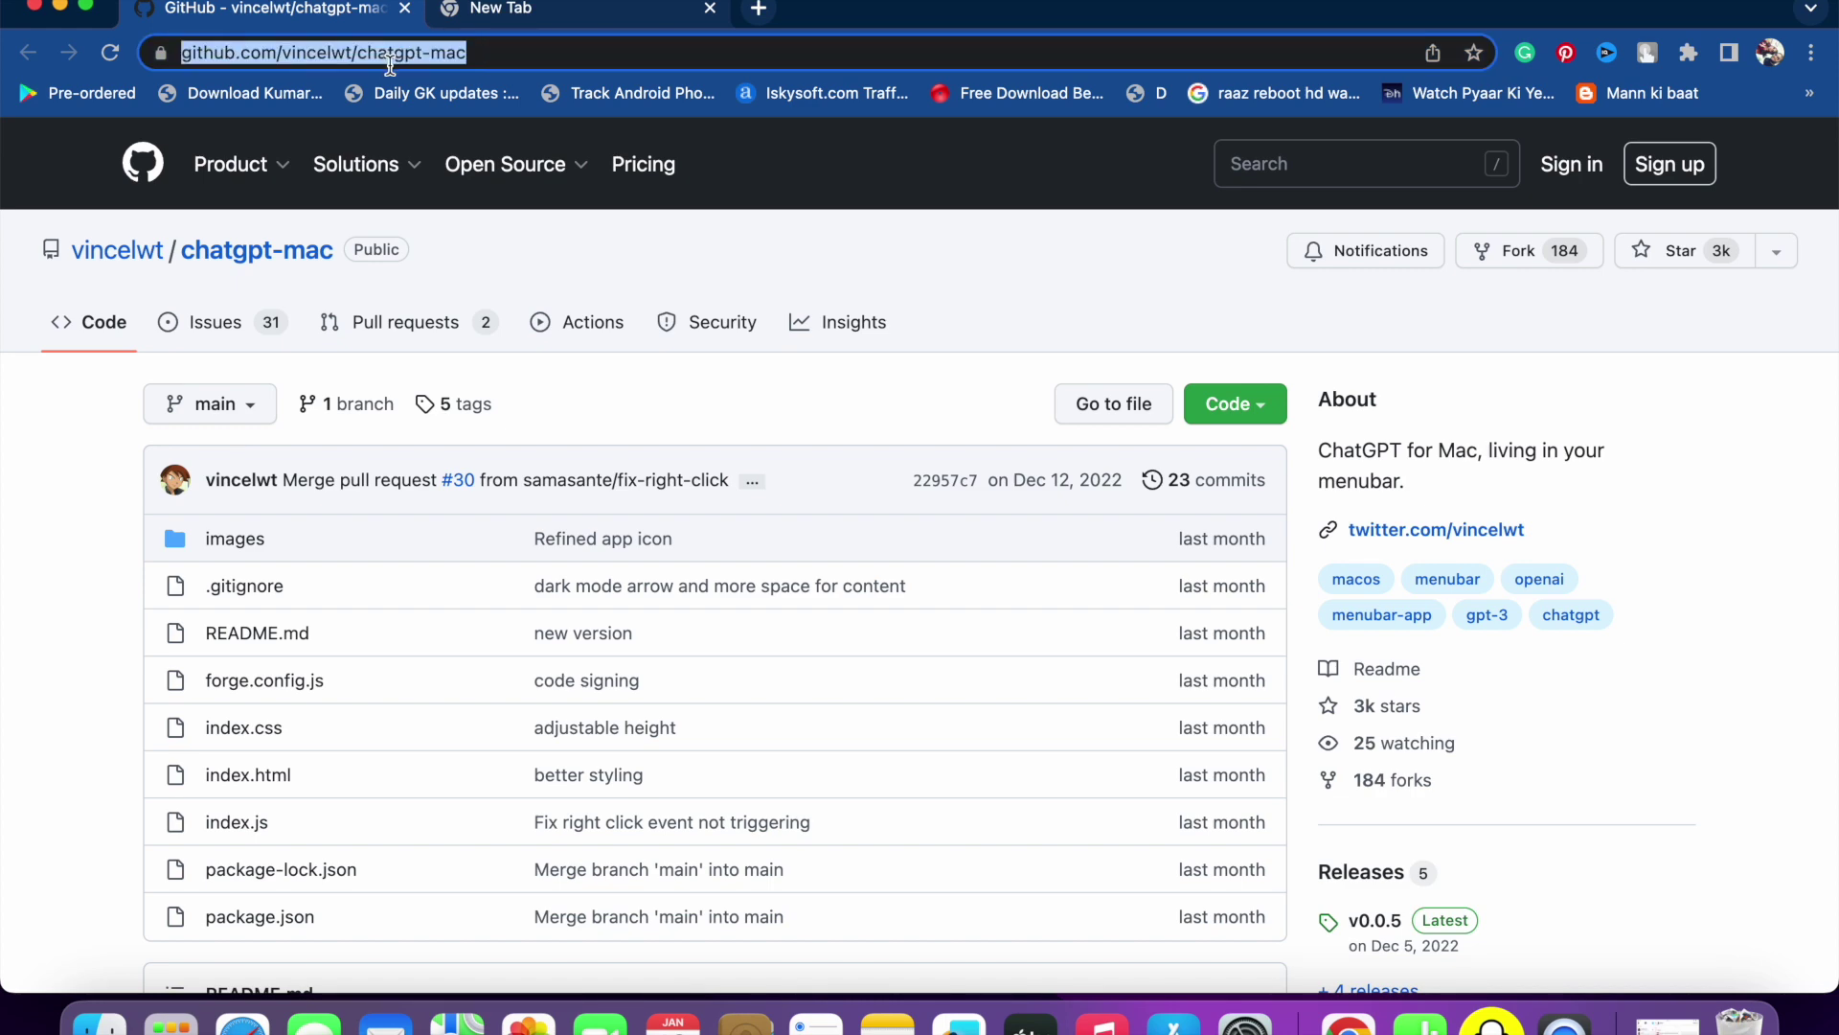
left_click(540, 9)
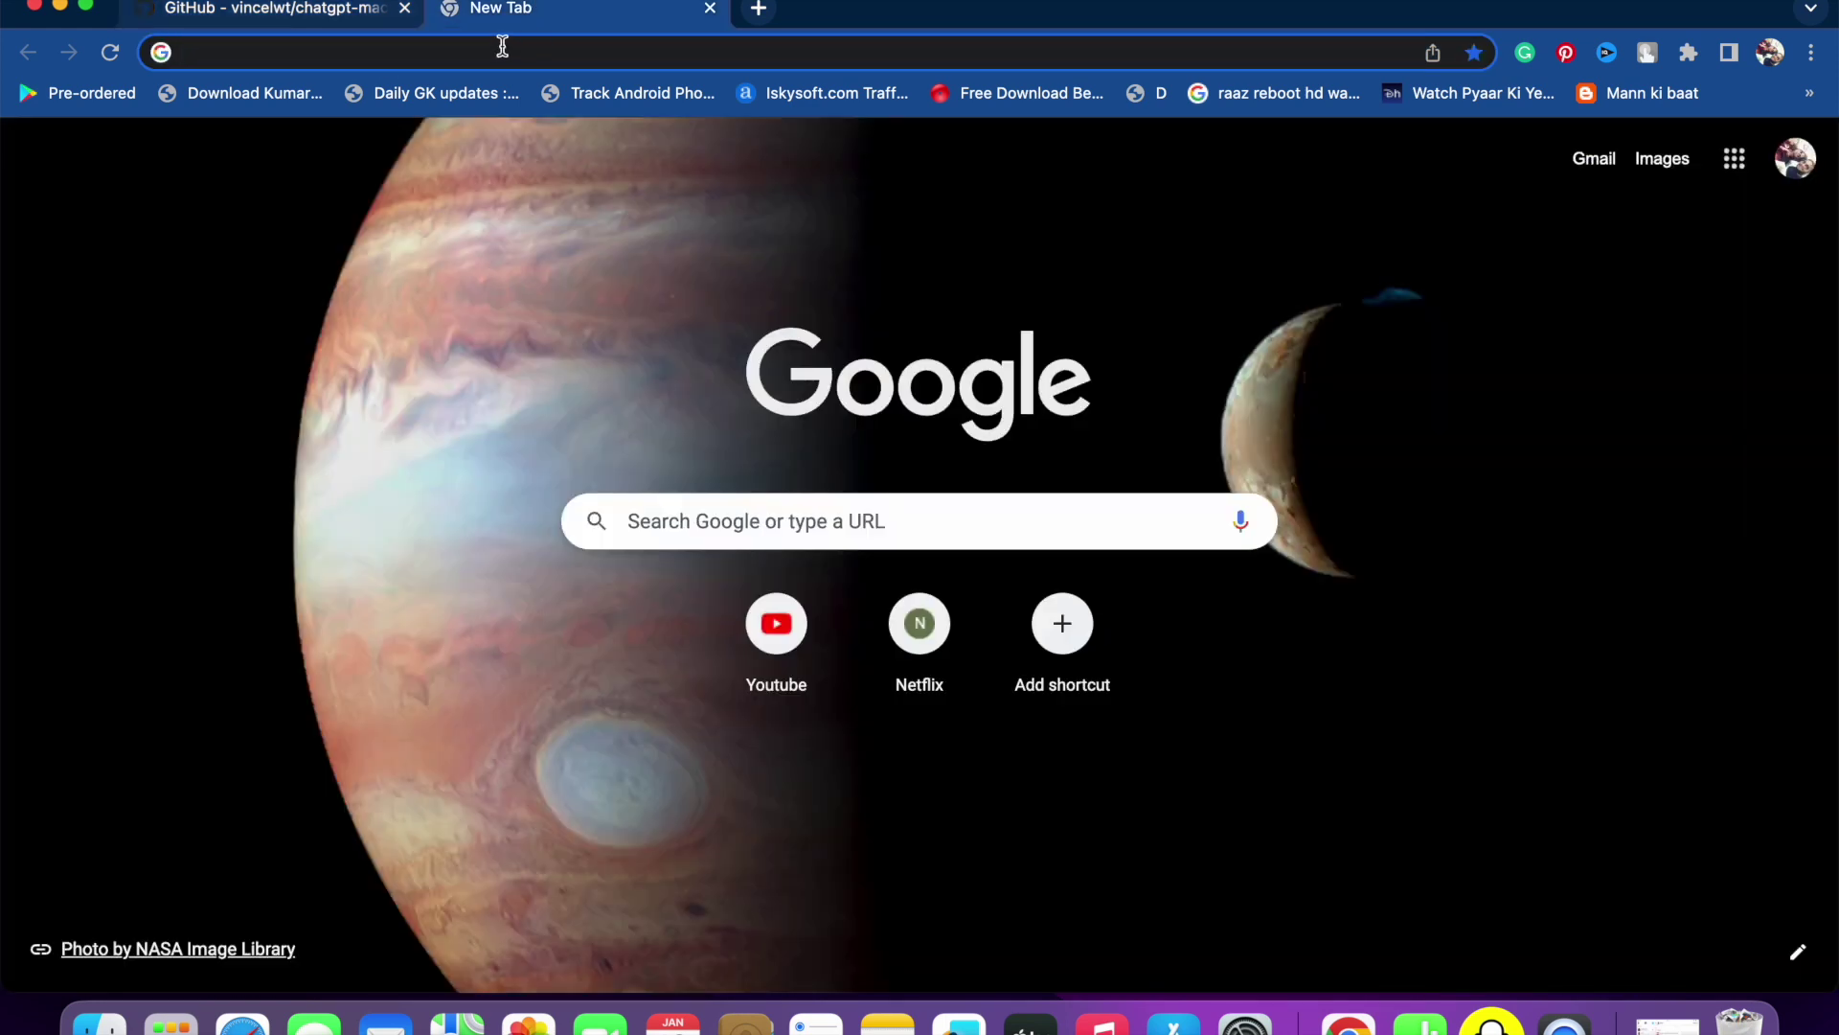
left_click(502, 46)
key("super+v")
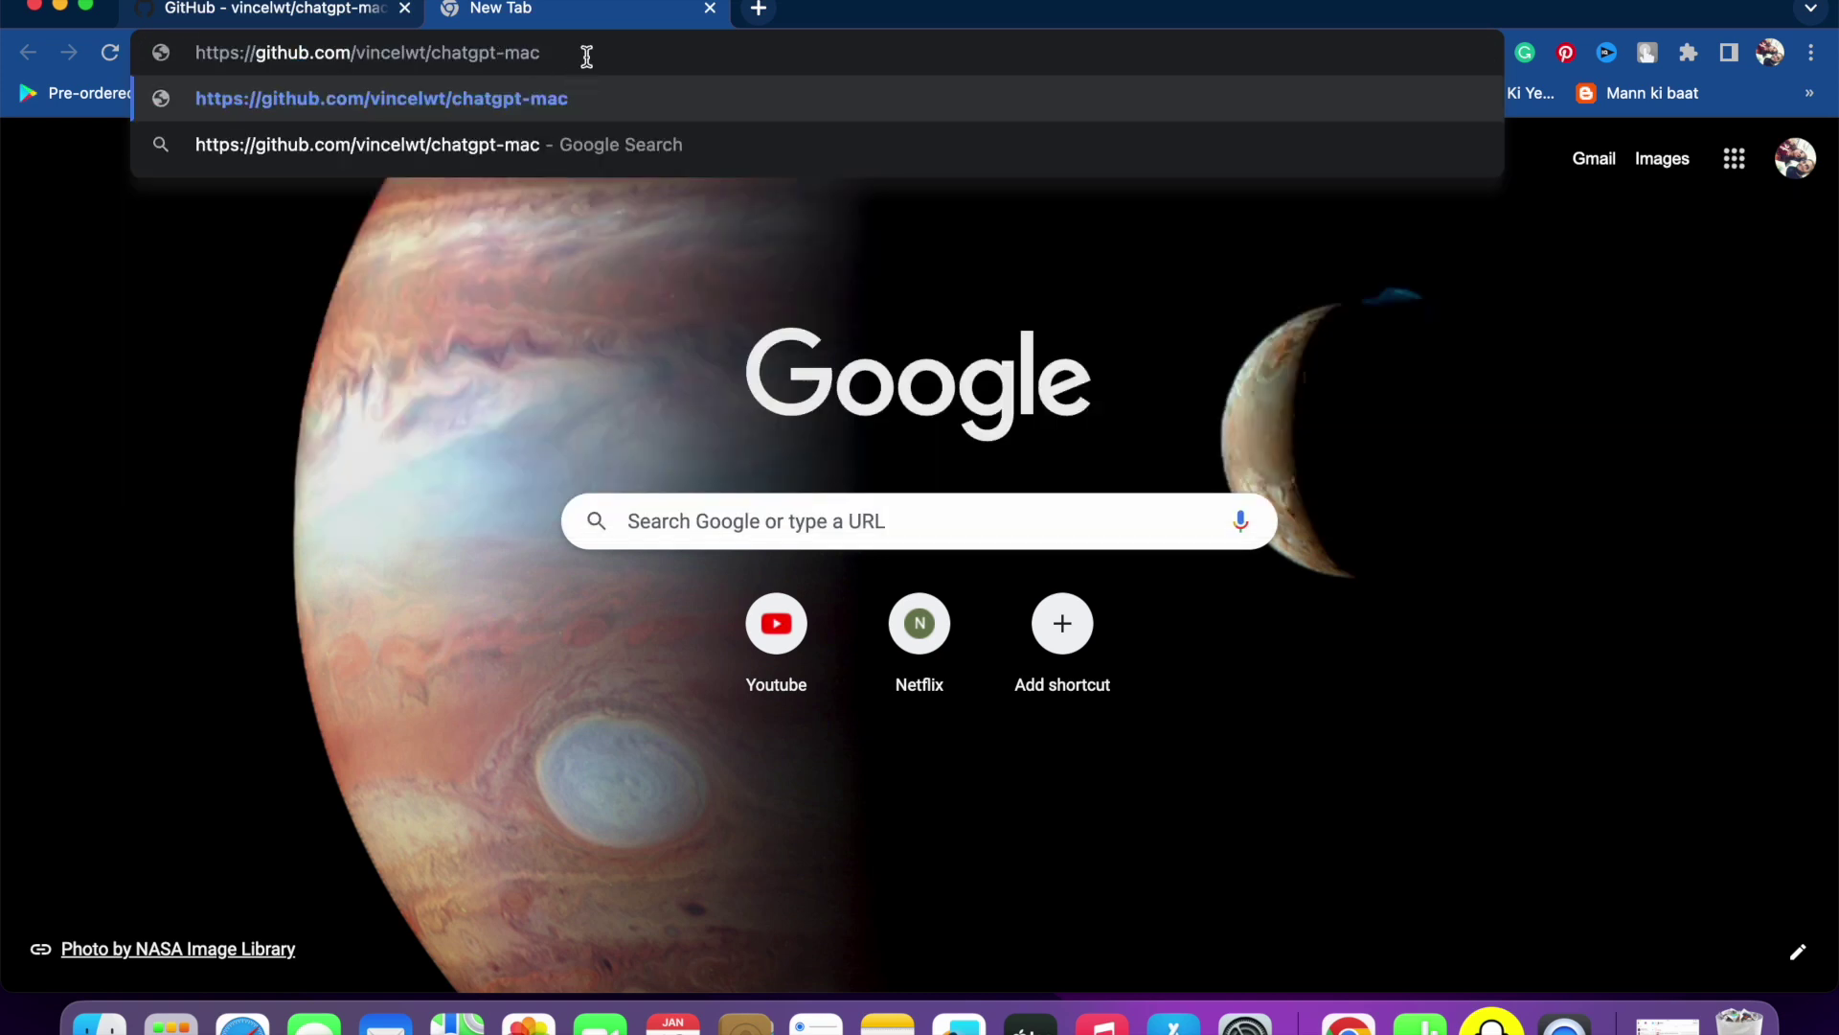
key("Return")
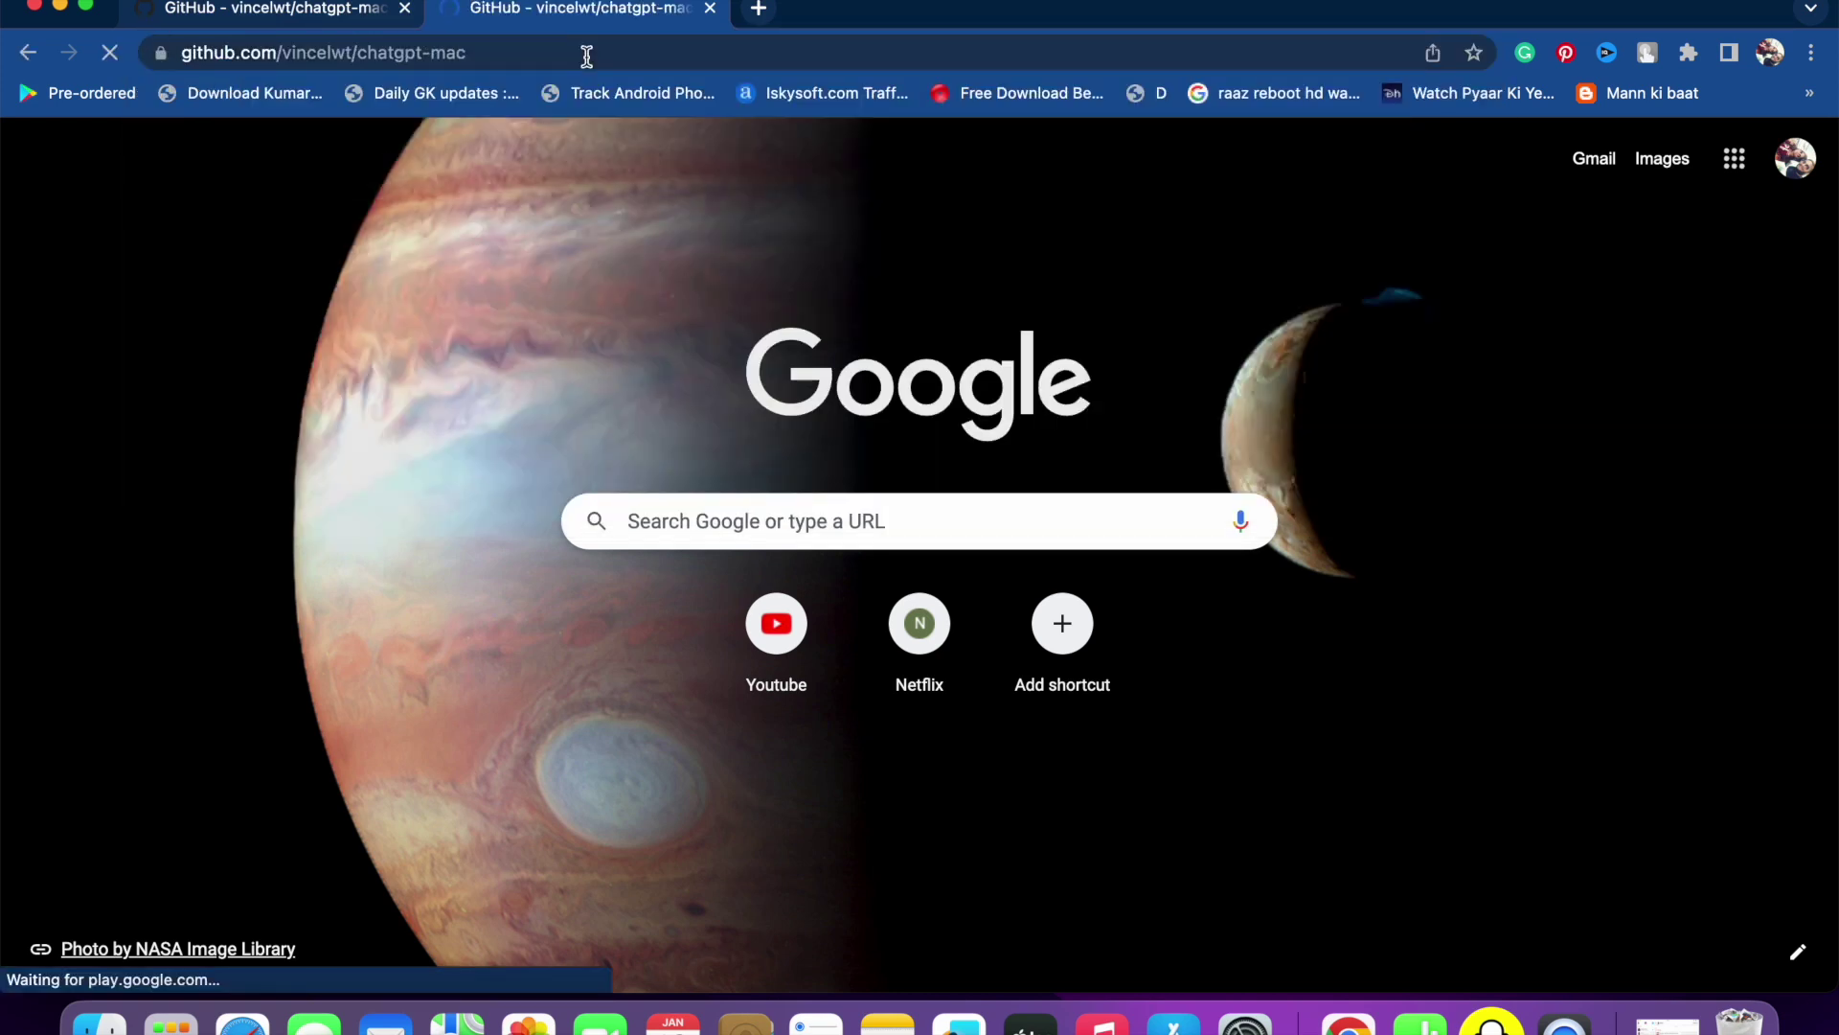
Save the Mac Arm64 ChatGPT .dmg from the README, then make the browser full screen.
scroll(730, 508, "down", 15)
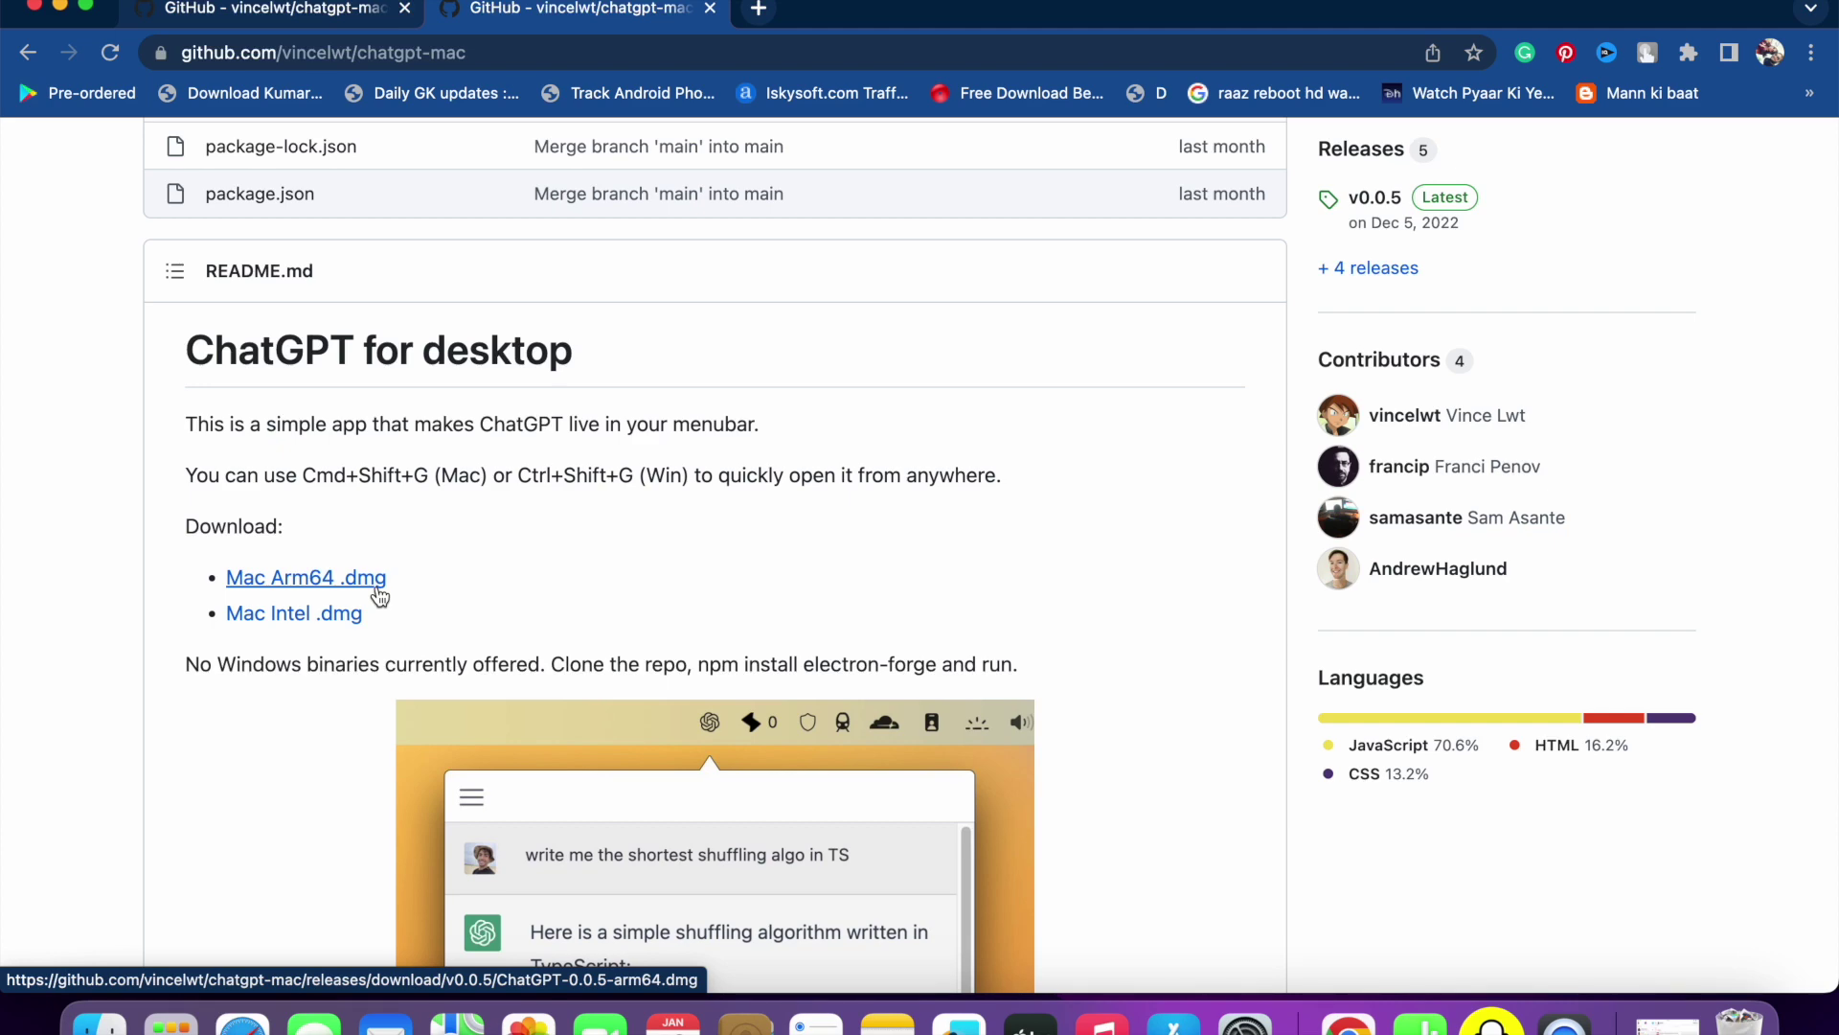
left_click(378, 586)
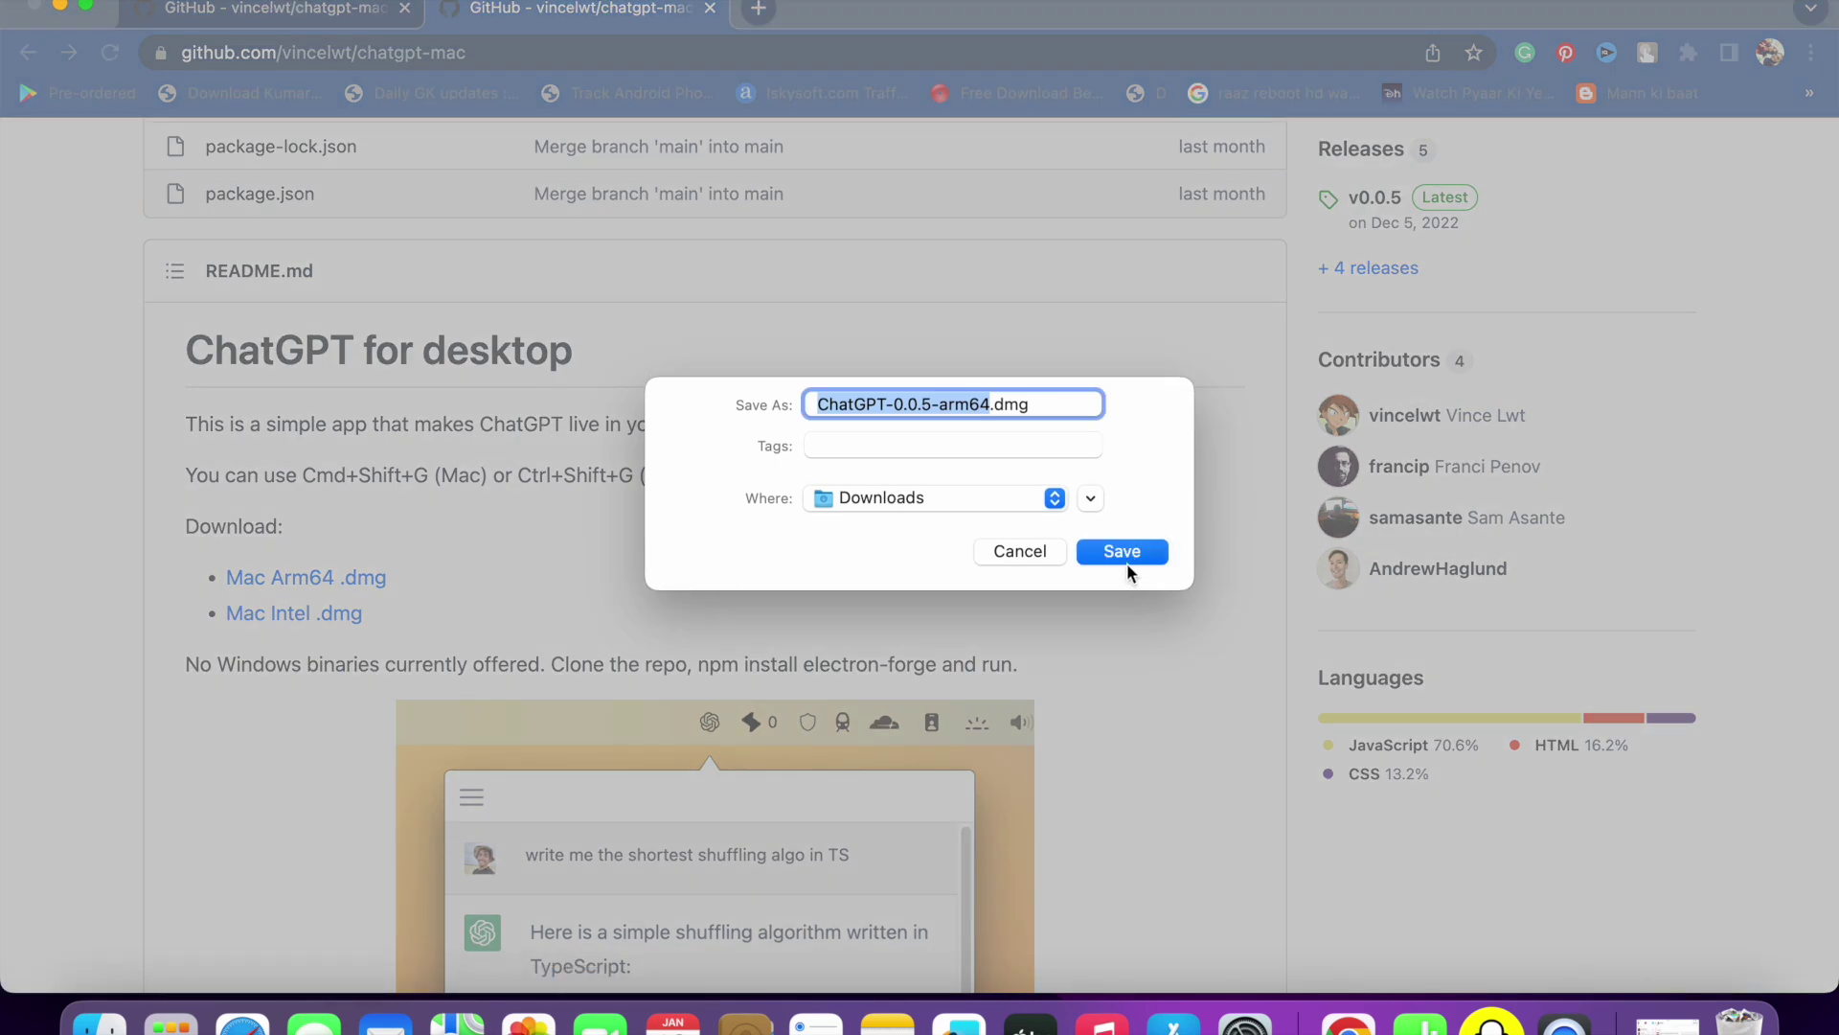
left_click(1126, 561)
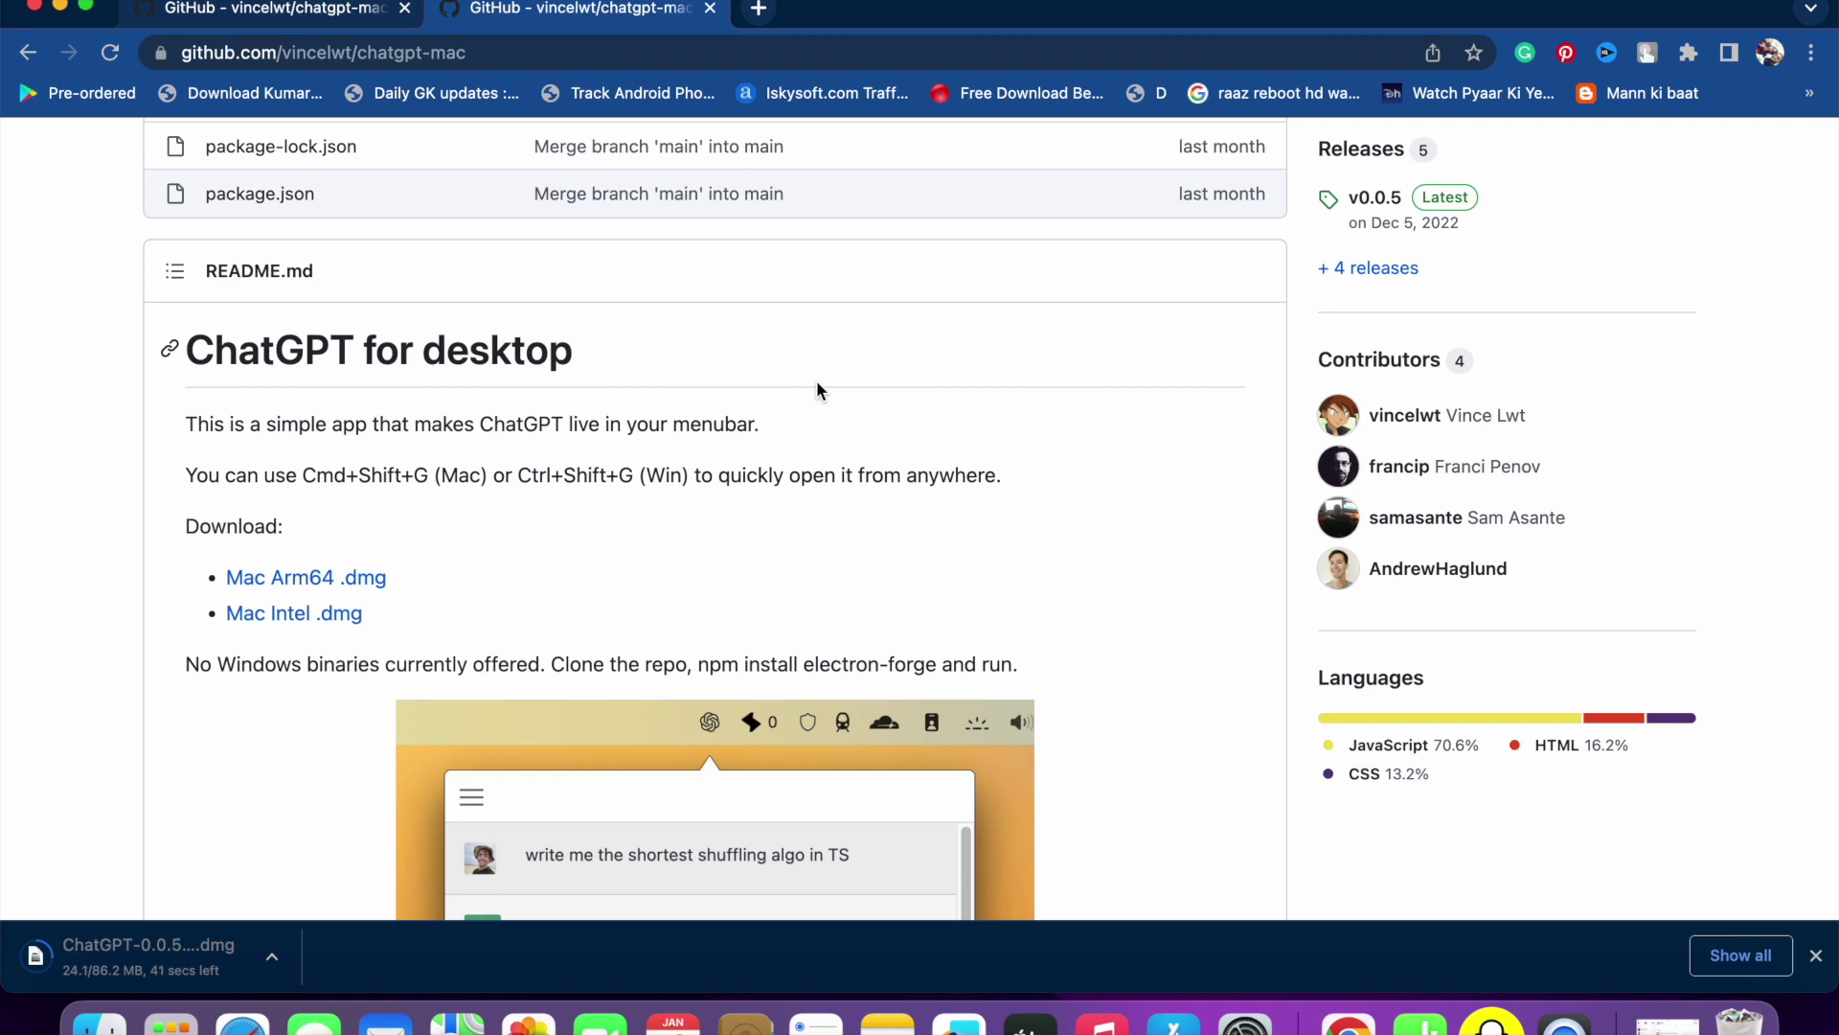
key("ctrl+super+f")
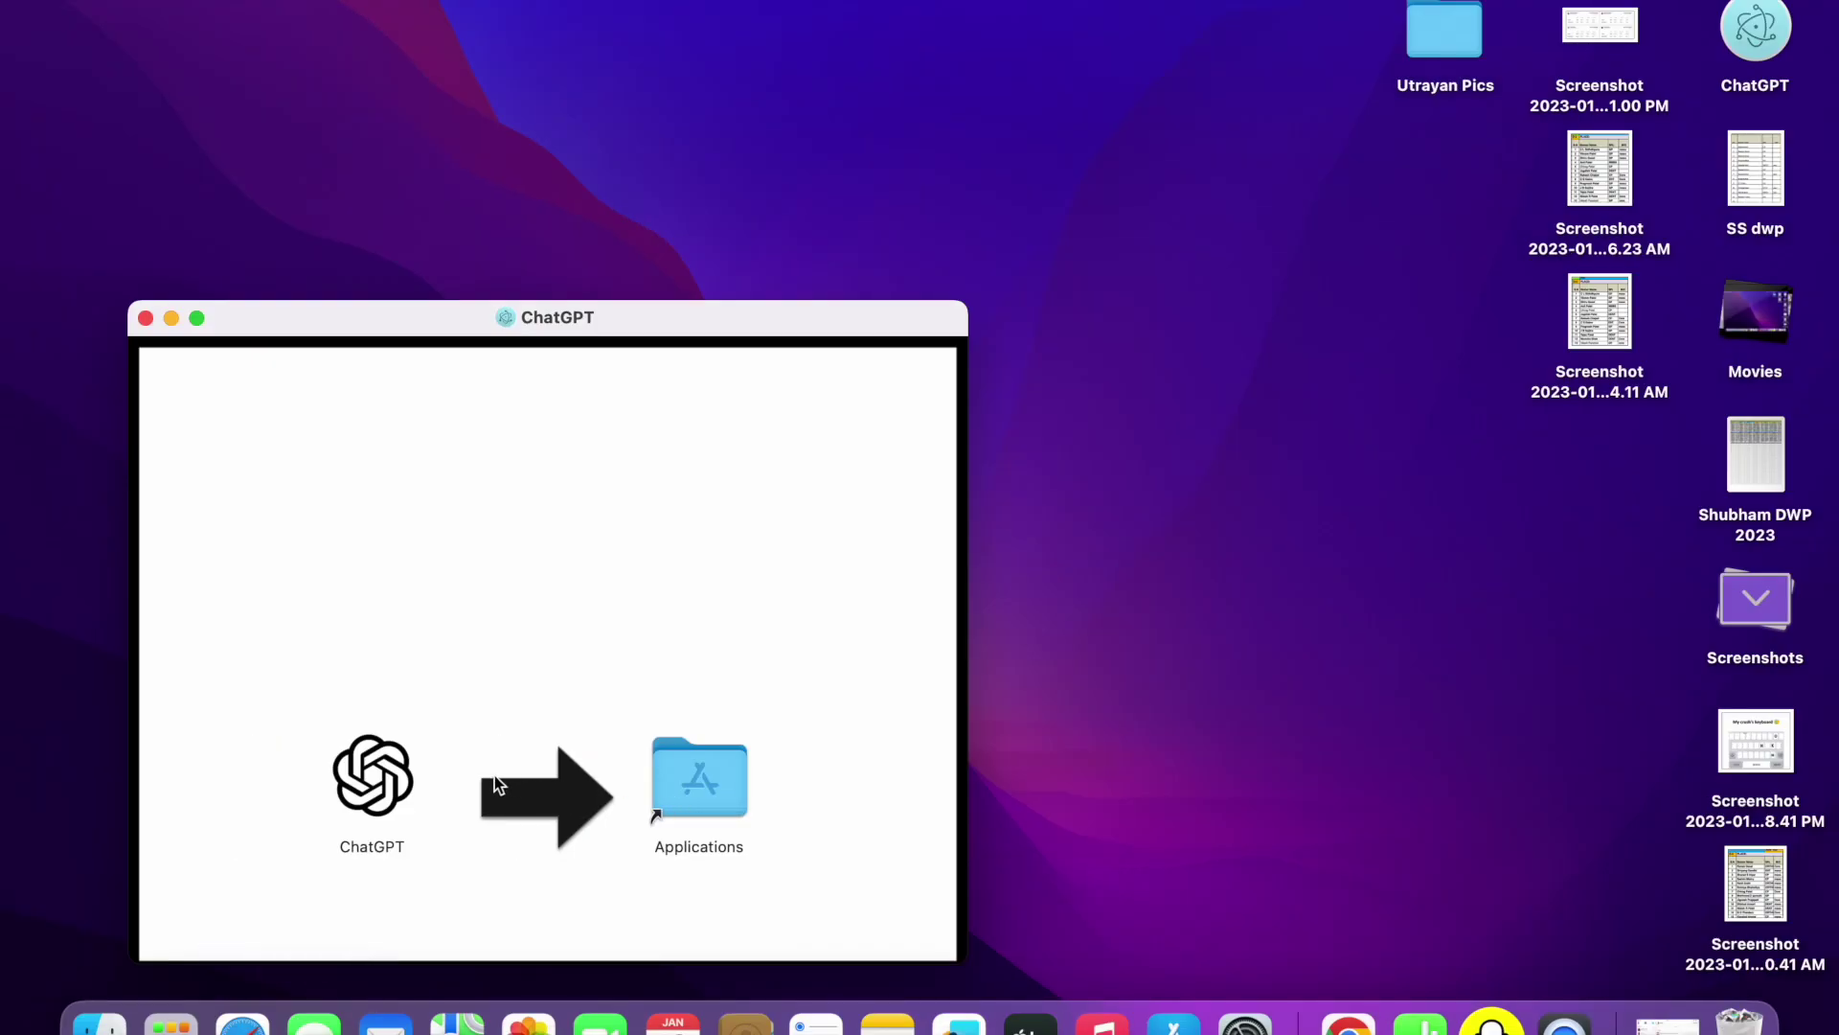
Copy ChatGPT into Applications, replacing the existing app, and minimize the disk-image window.
left_click_drag(378, 787, 726, 796)
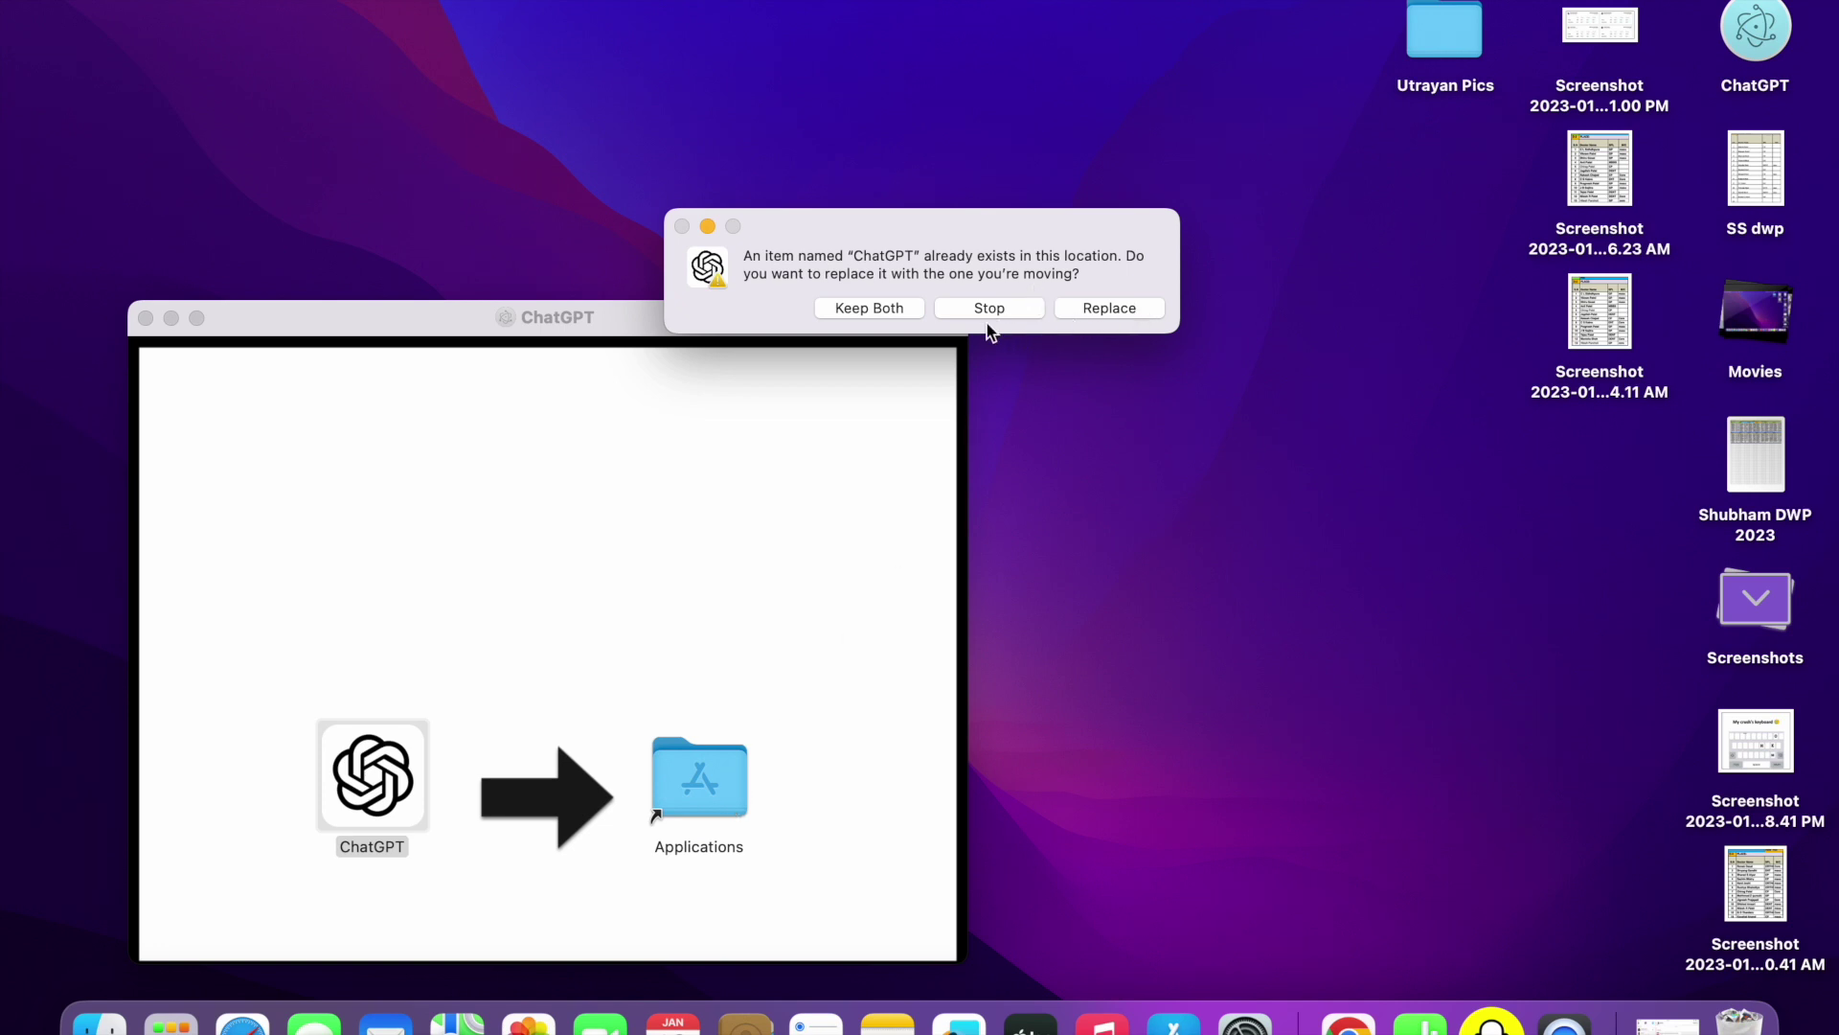
left_click(1111, 308)
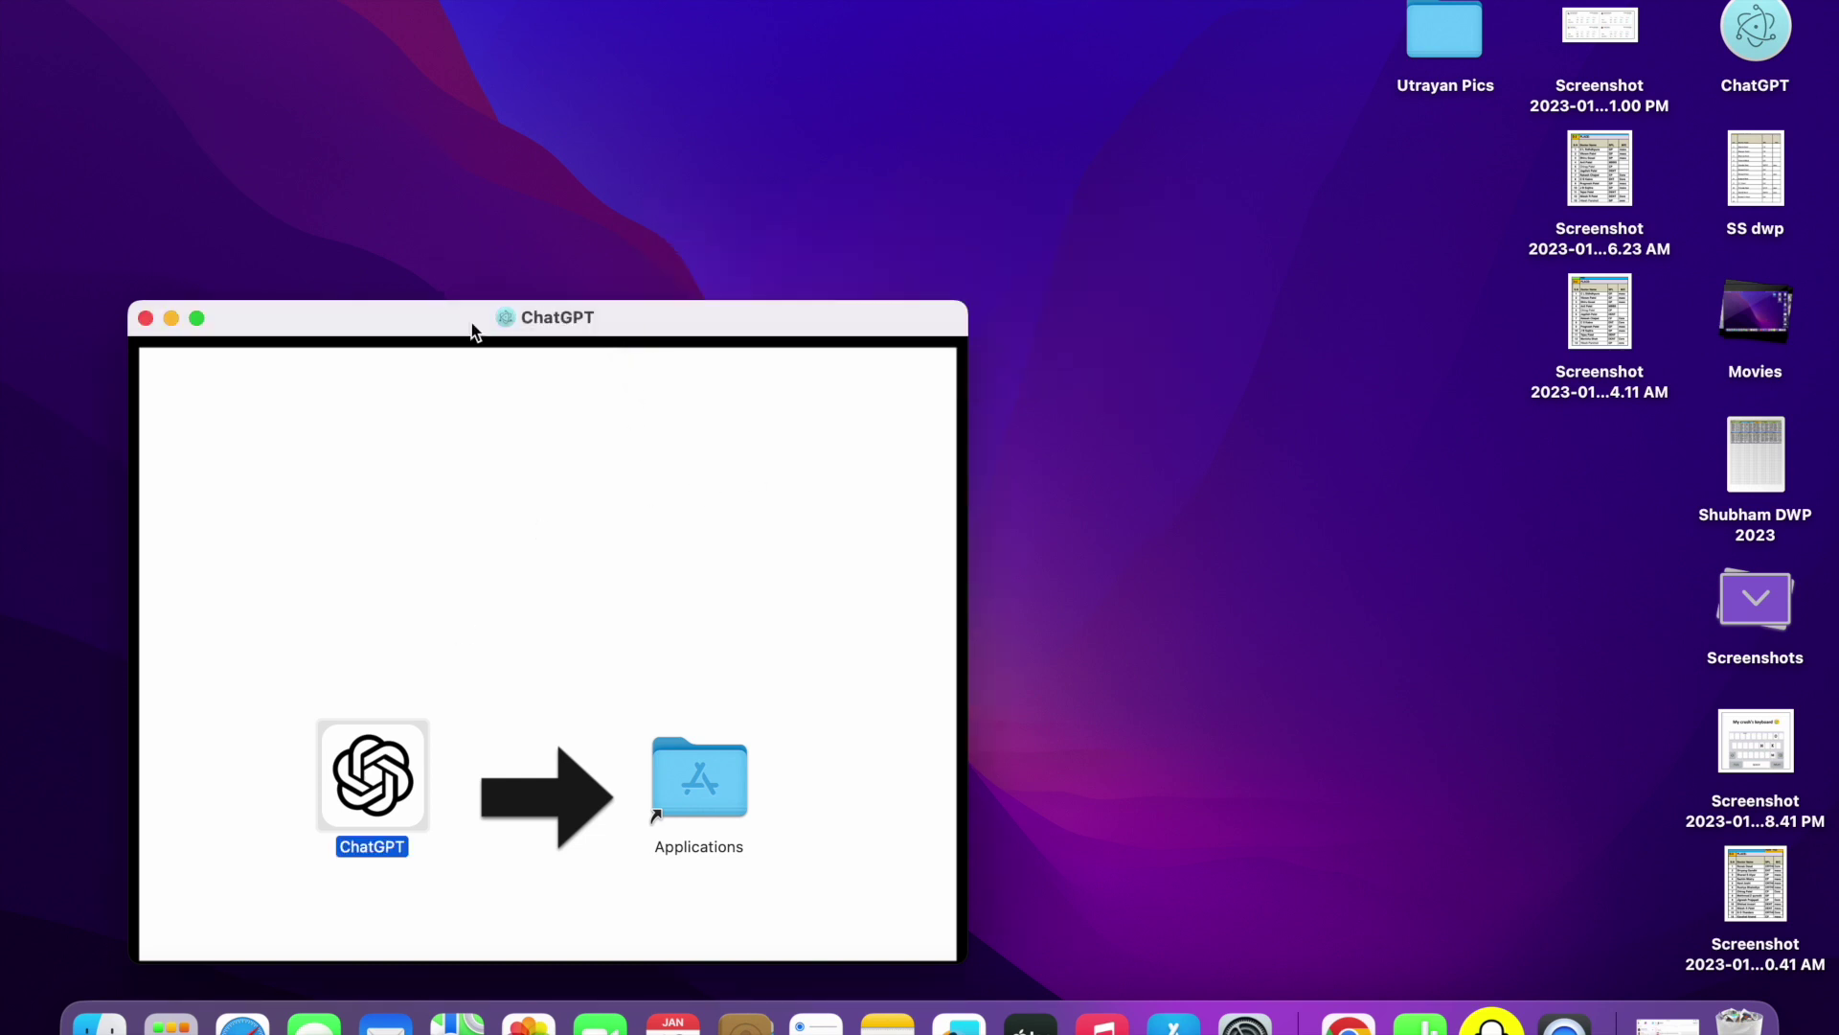
left_click(173, 318)
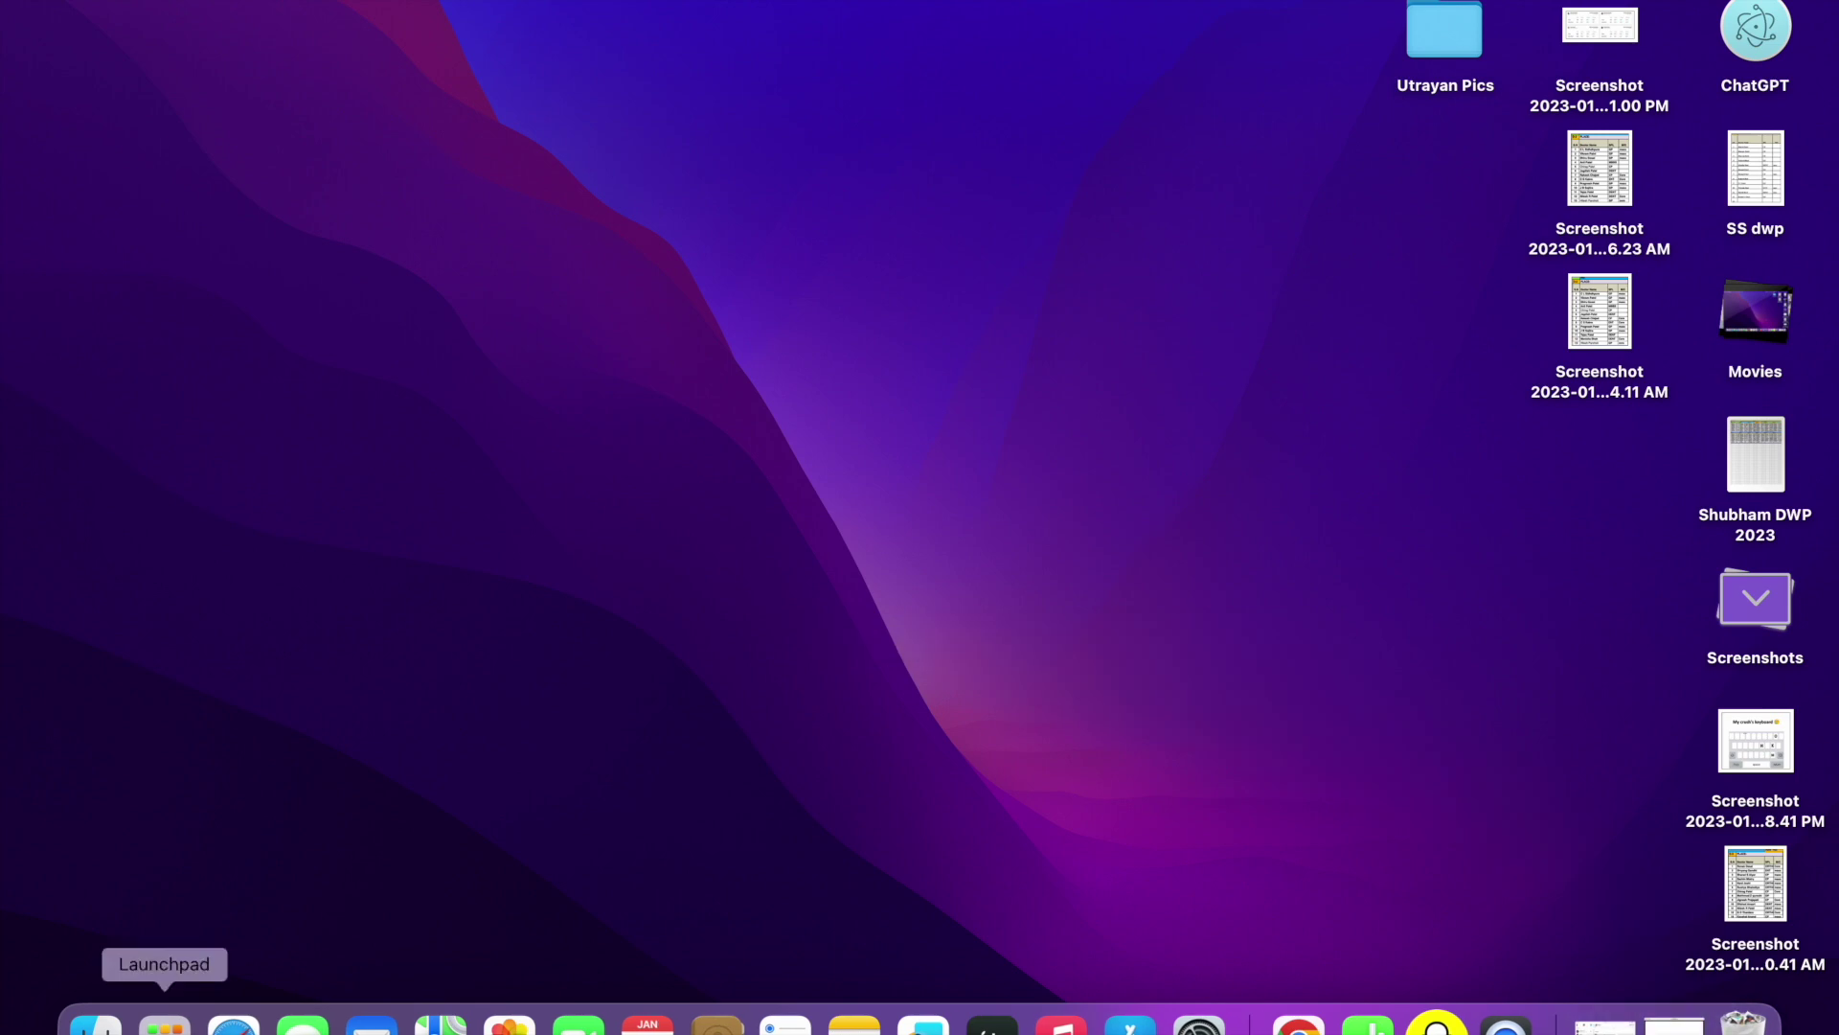
Browse Launchpad's app pages for the new ChatGPT app, then reopen Launchpad.
left_click(165, 1023)
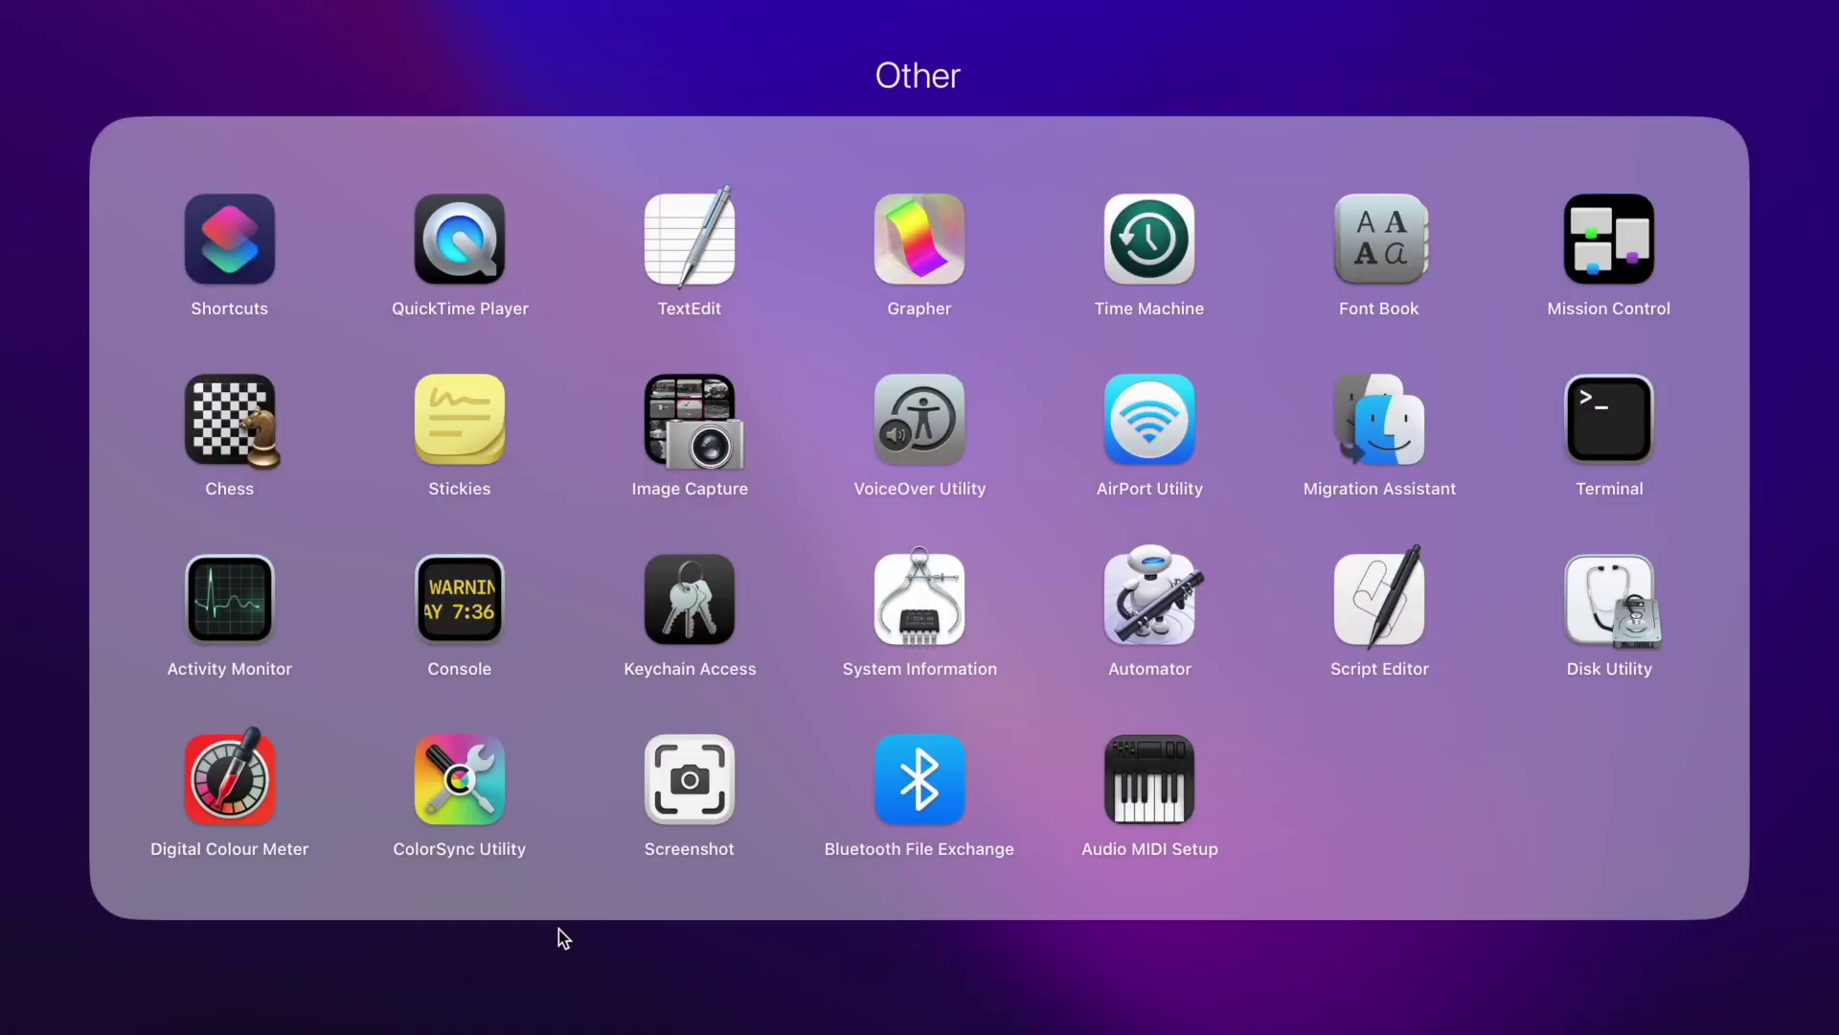
left_click(928, 989)
scroll(1354, 836, "right", 5)
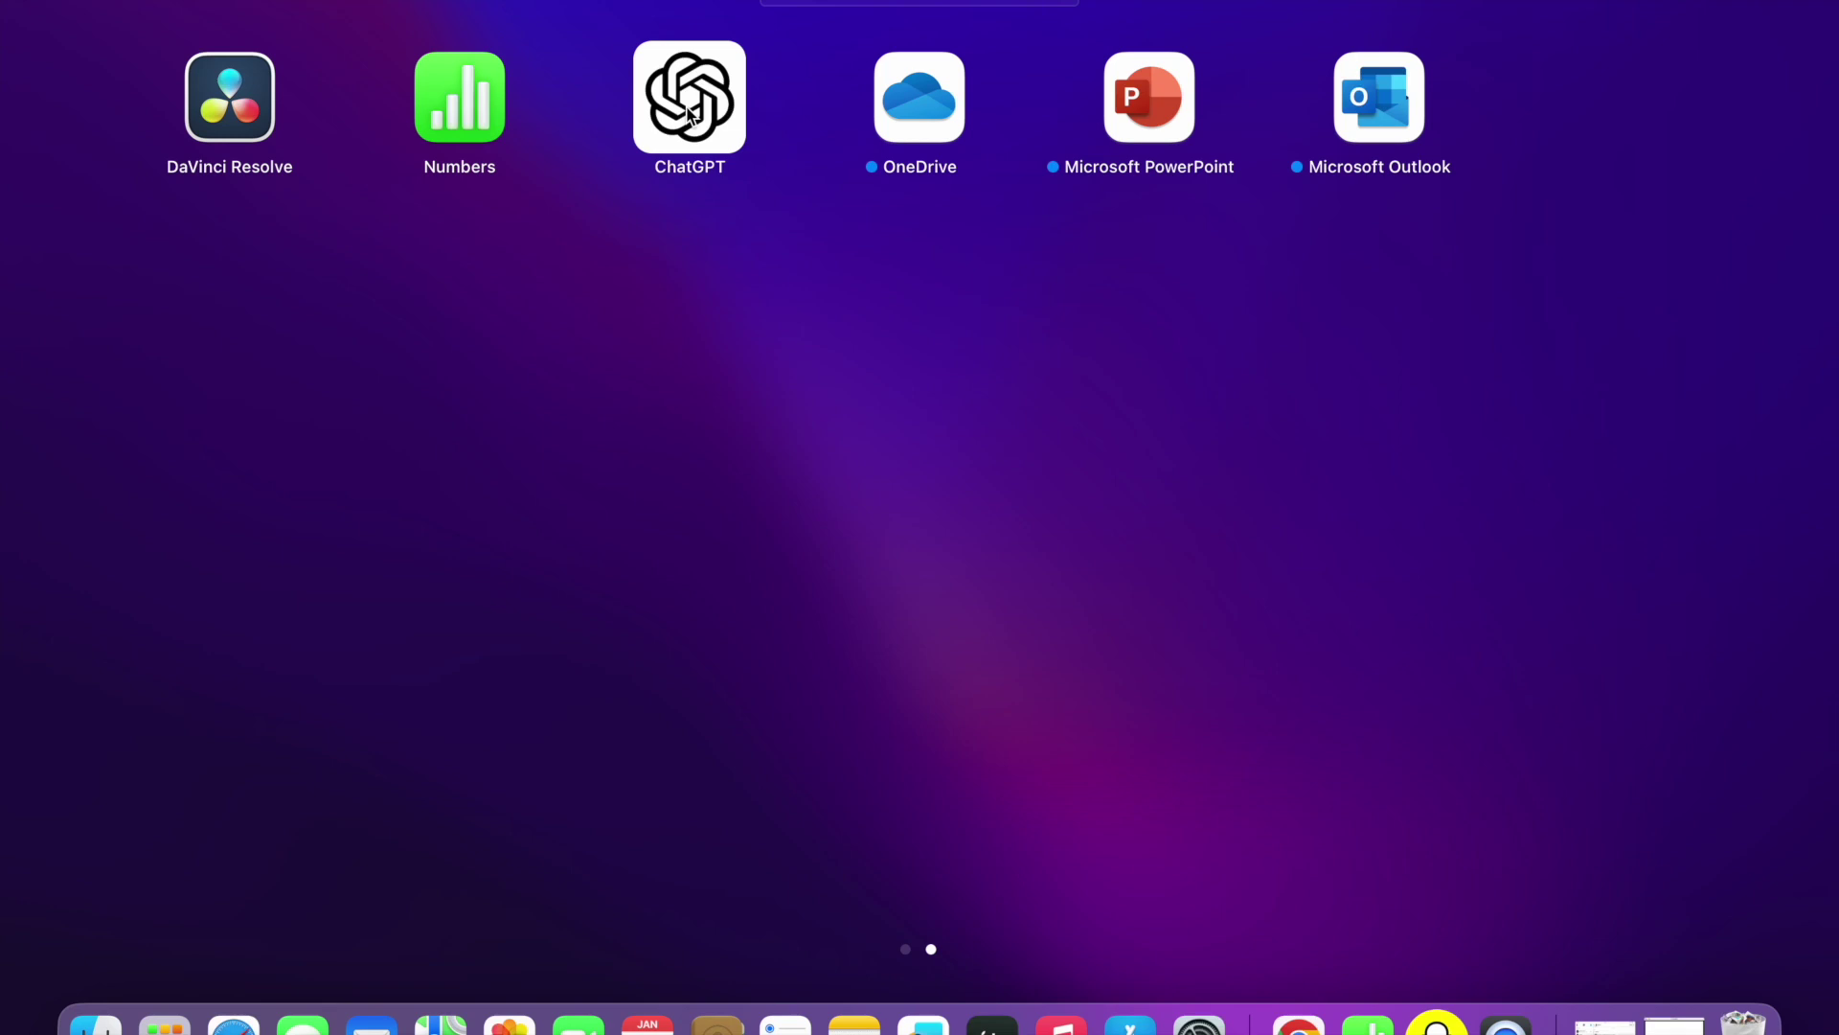
left_click(760, 505)
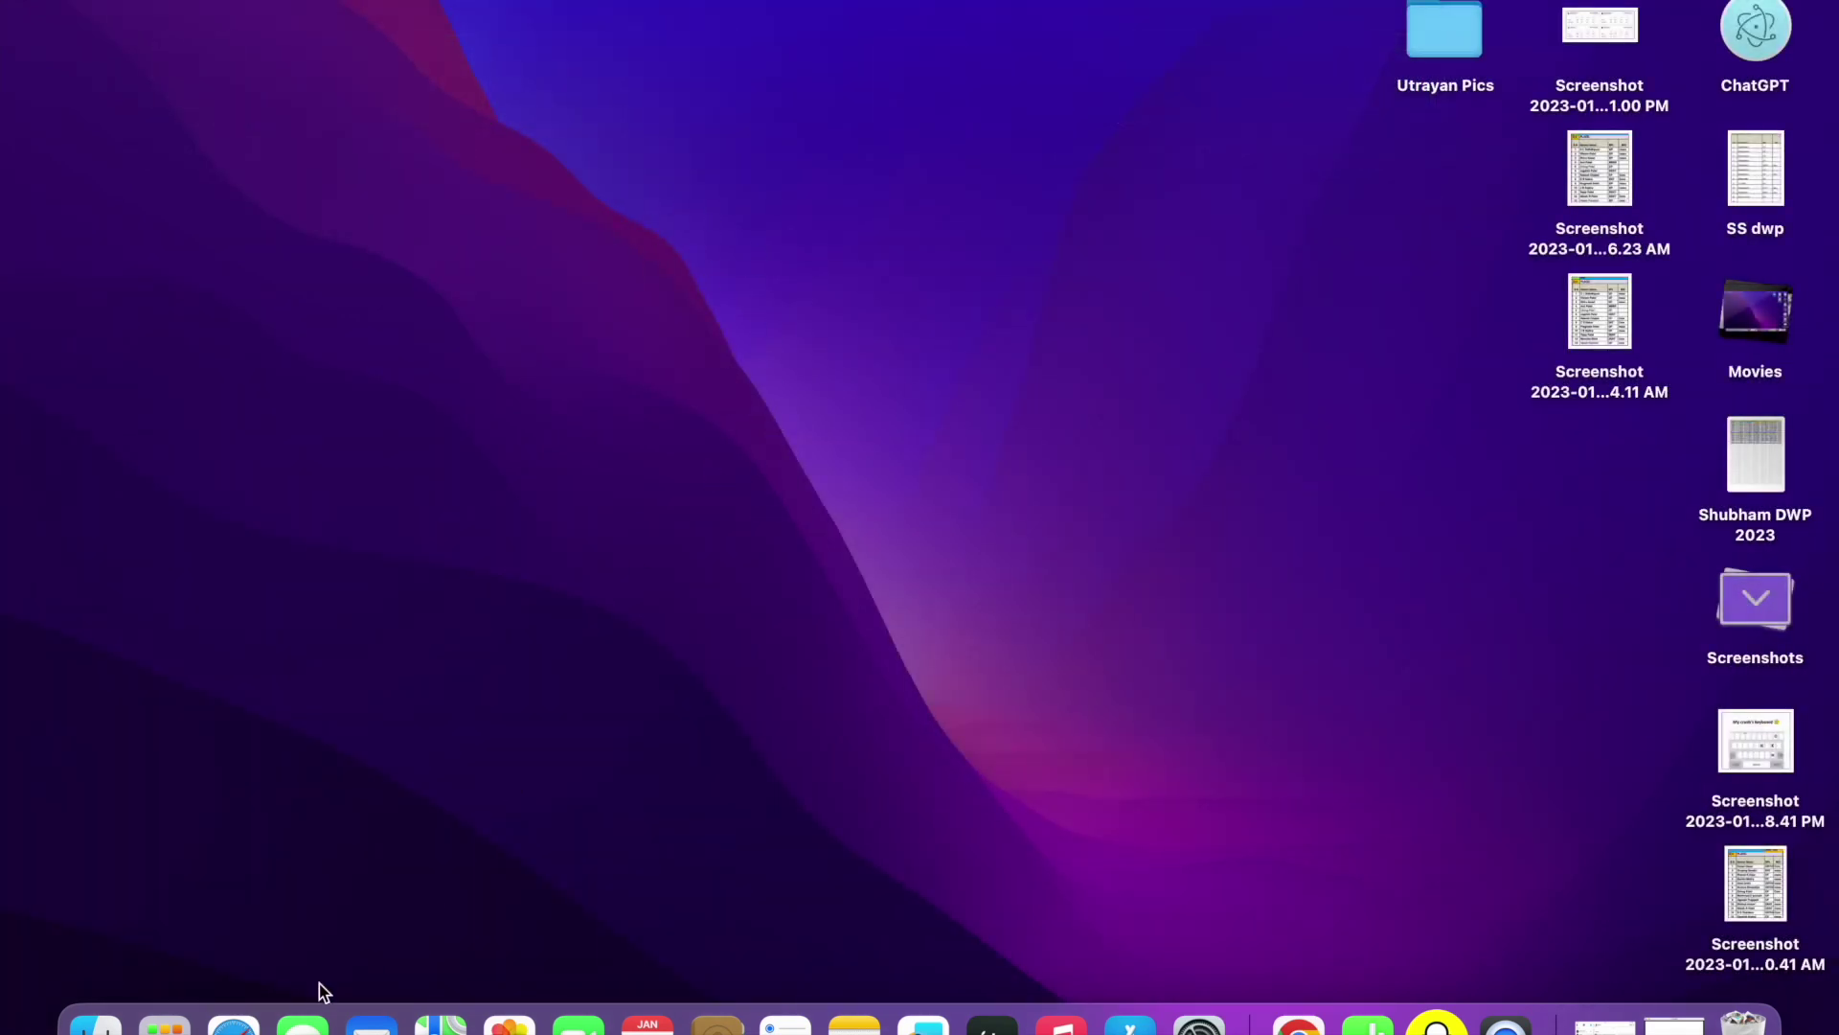
left_click(165, 1024)
Launch ChatGPT and start the Sign up flow for a new account.
left_click(723, 120)
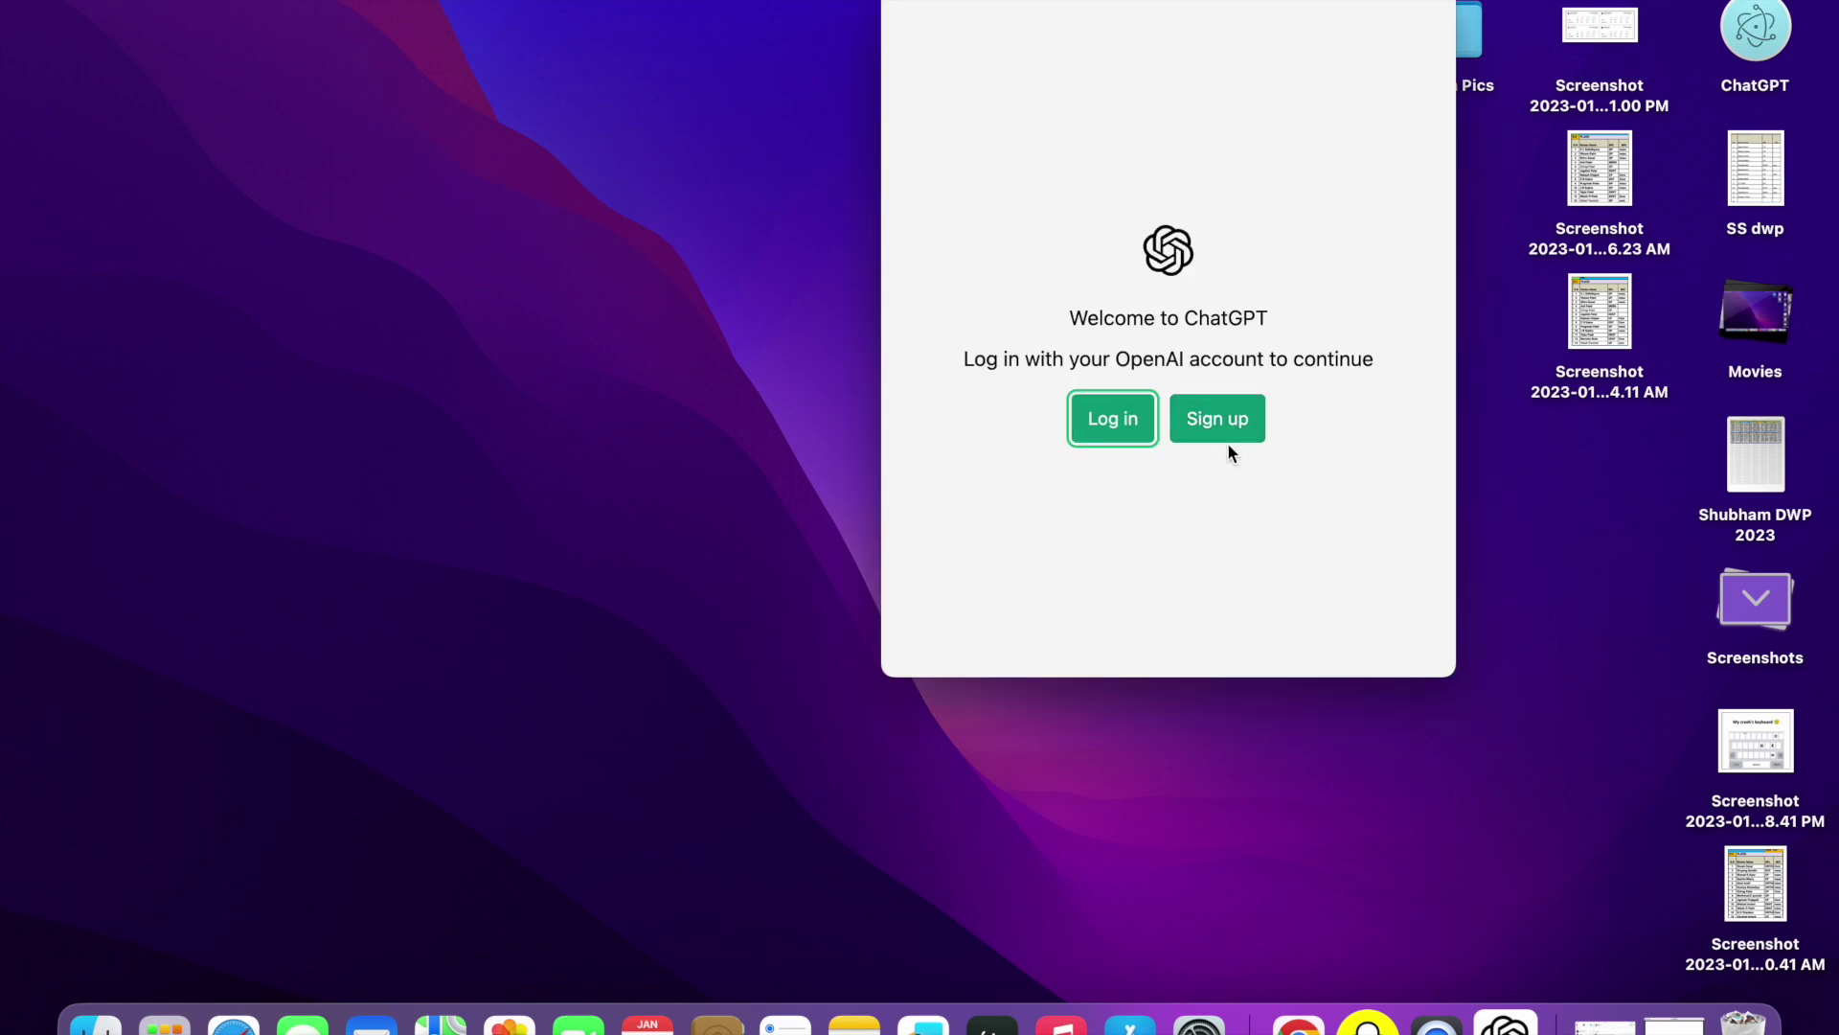
left_click(1230, 435)
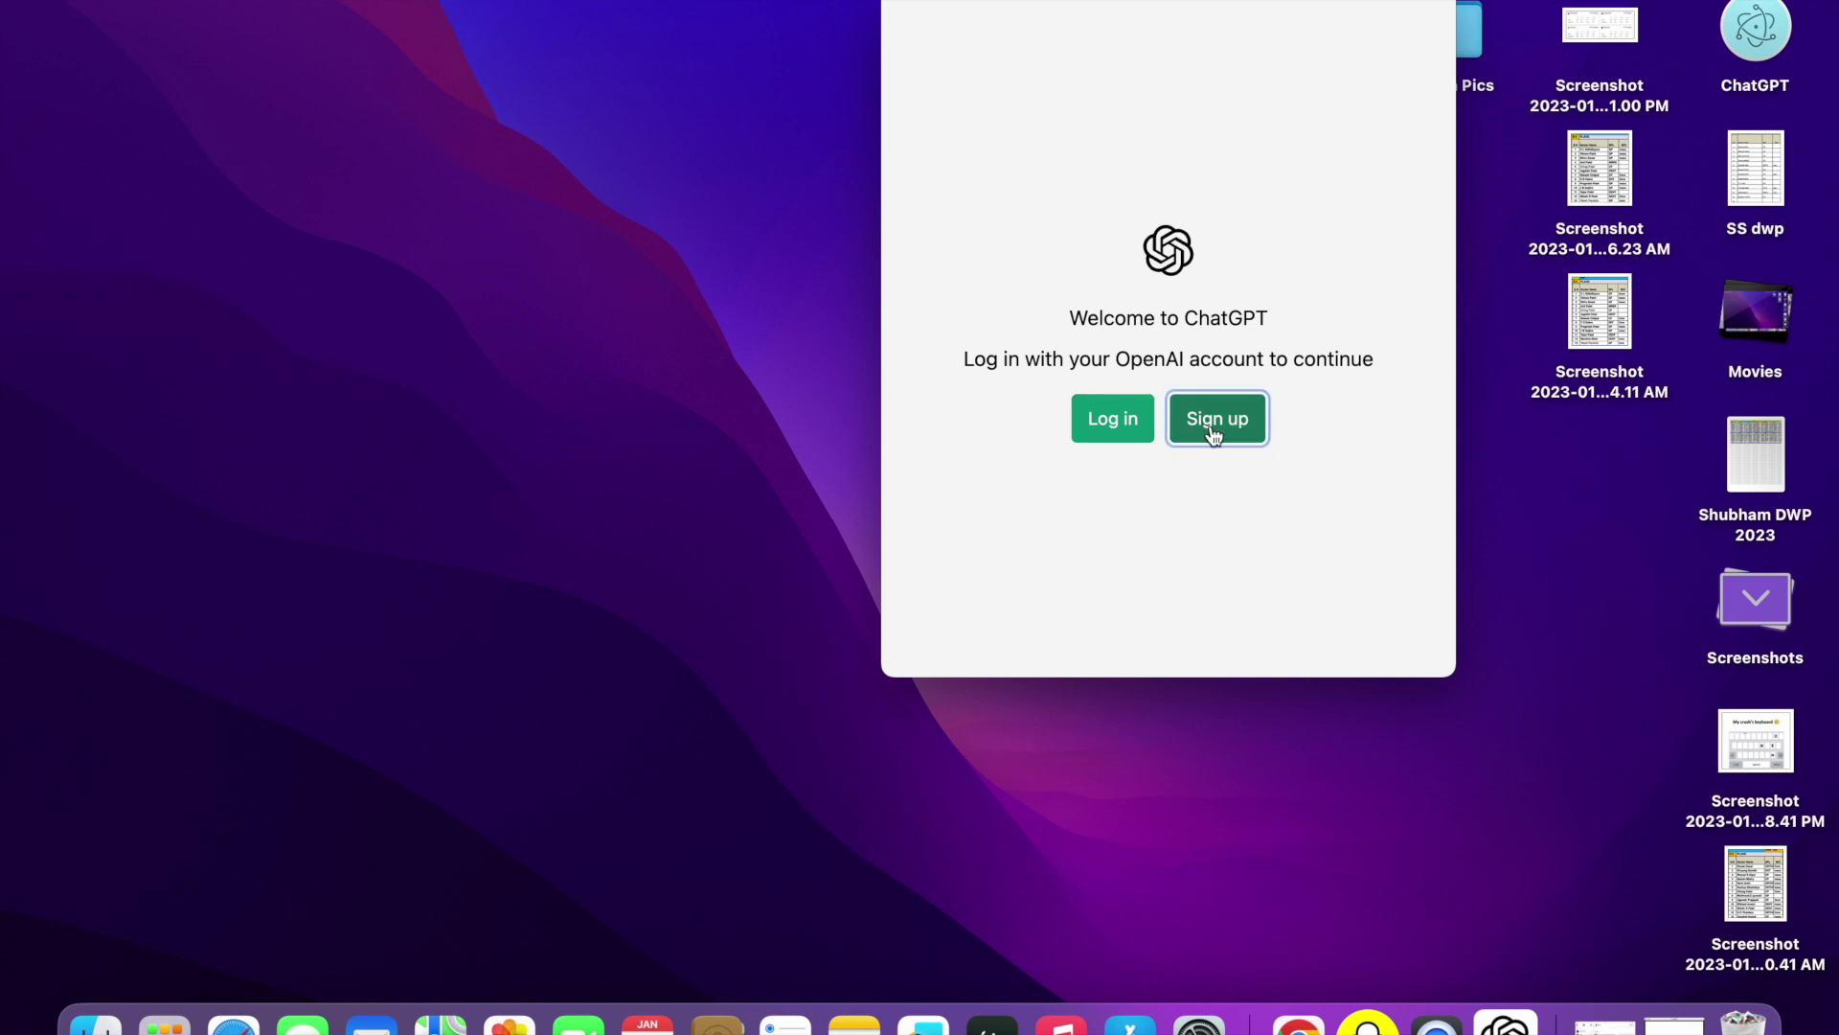
left_click(1214, 430)
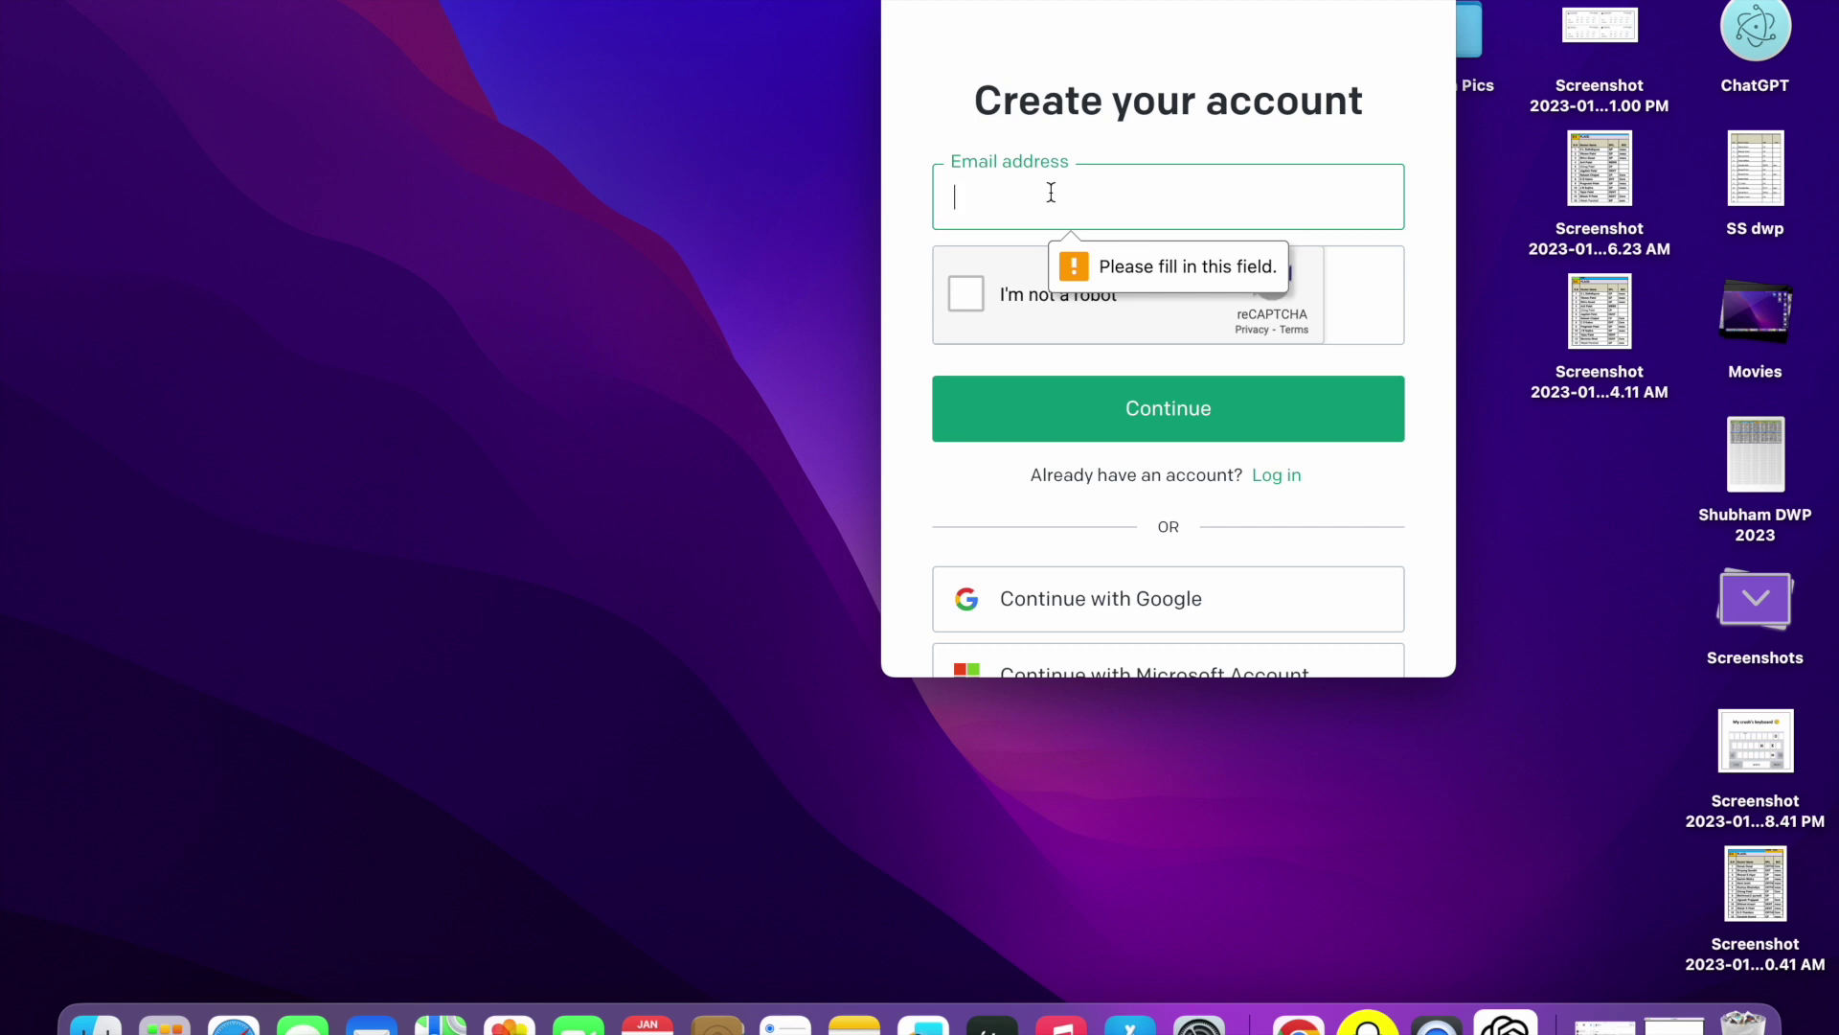
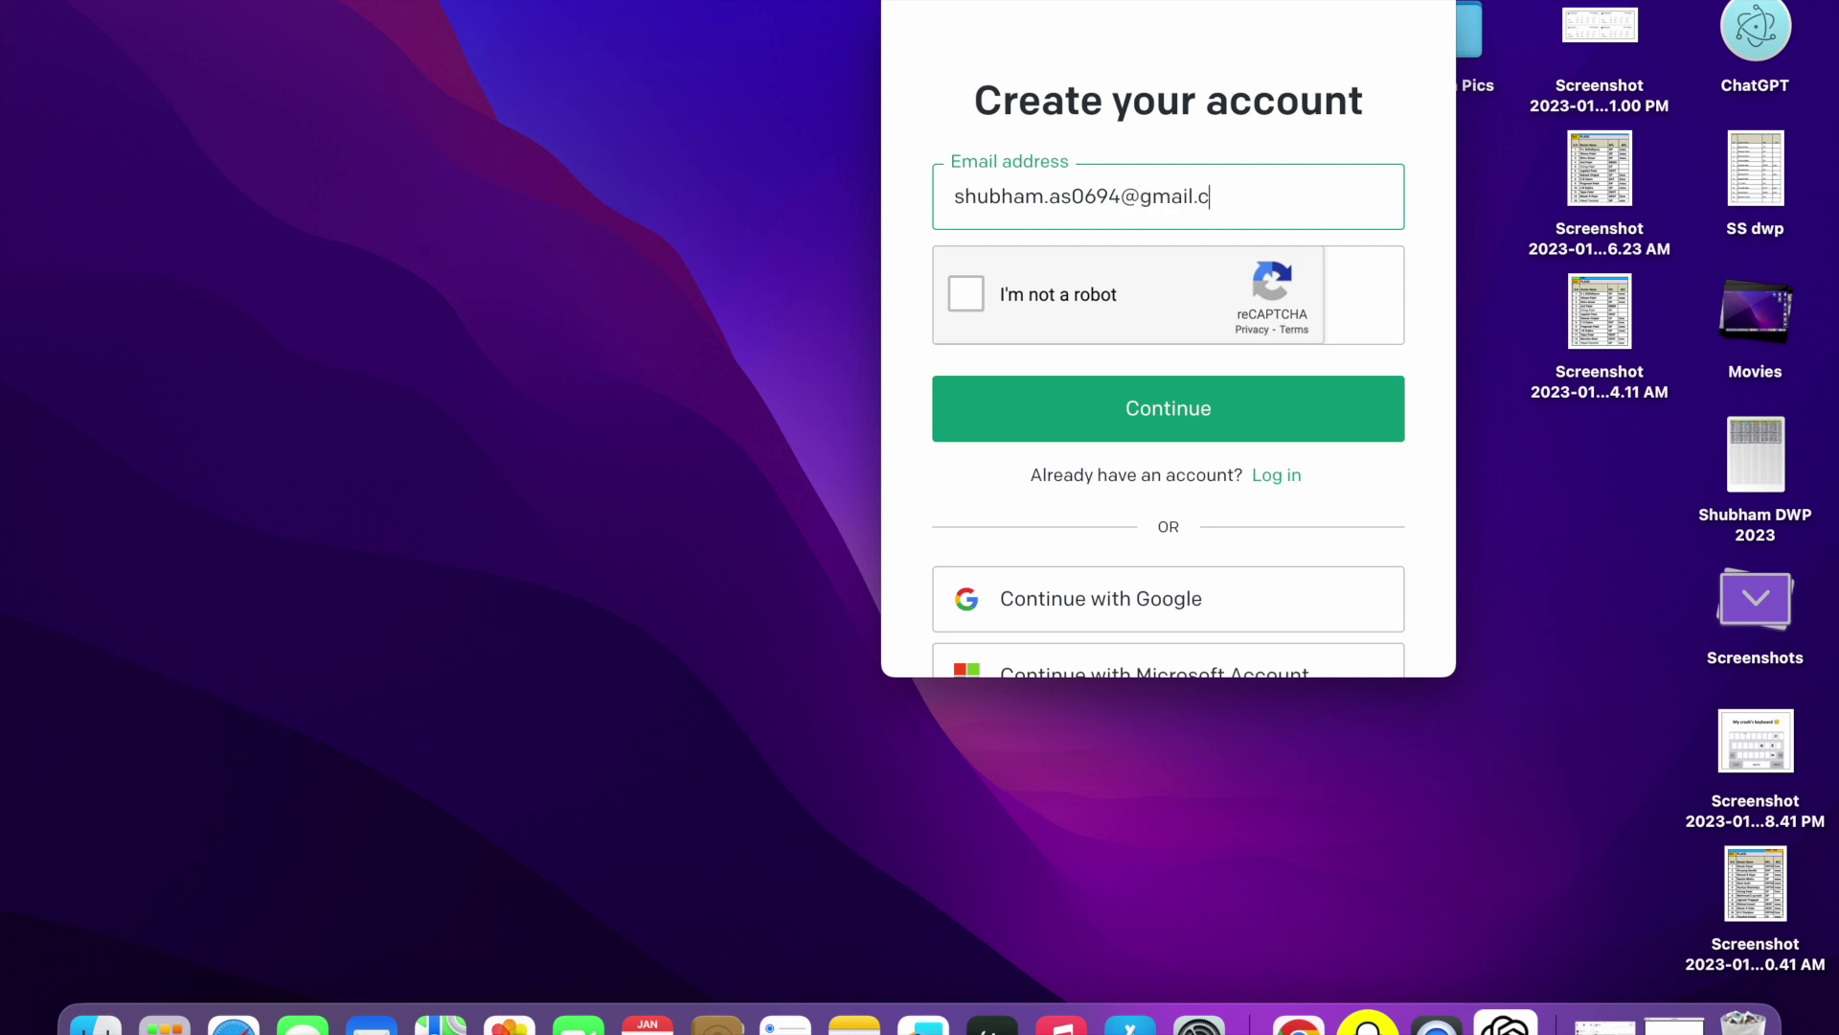
Enter the account e-mail address, pass the robot check, and set a password.
left_click(965, 295)
left_click(1226, 429)
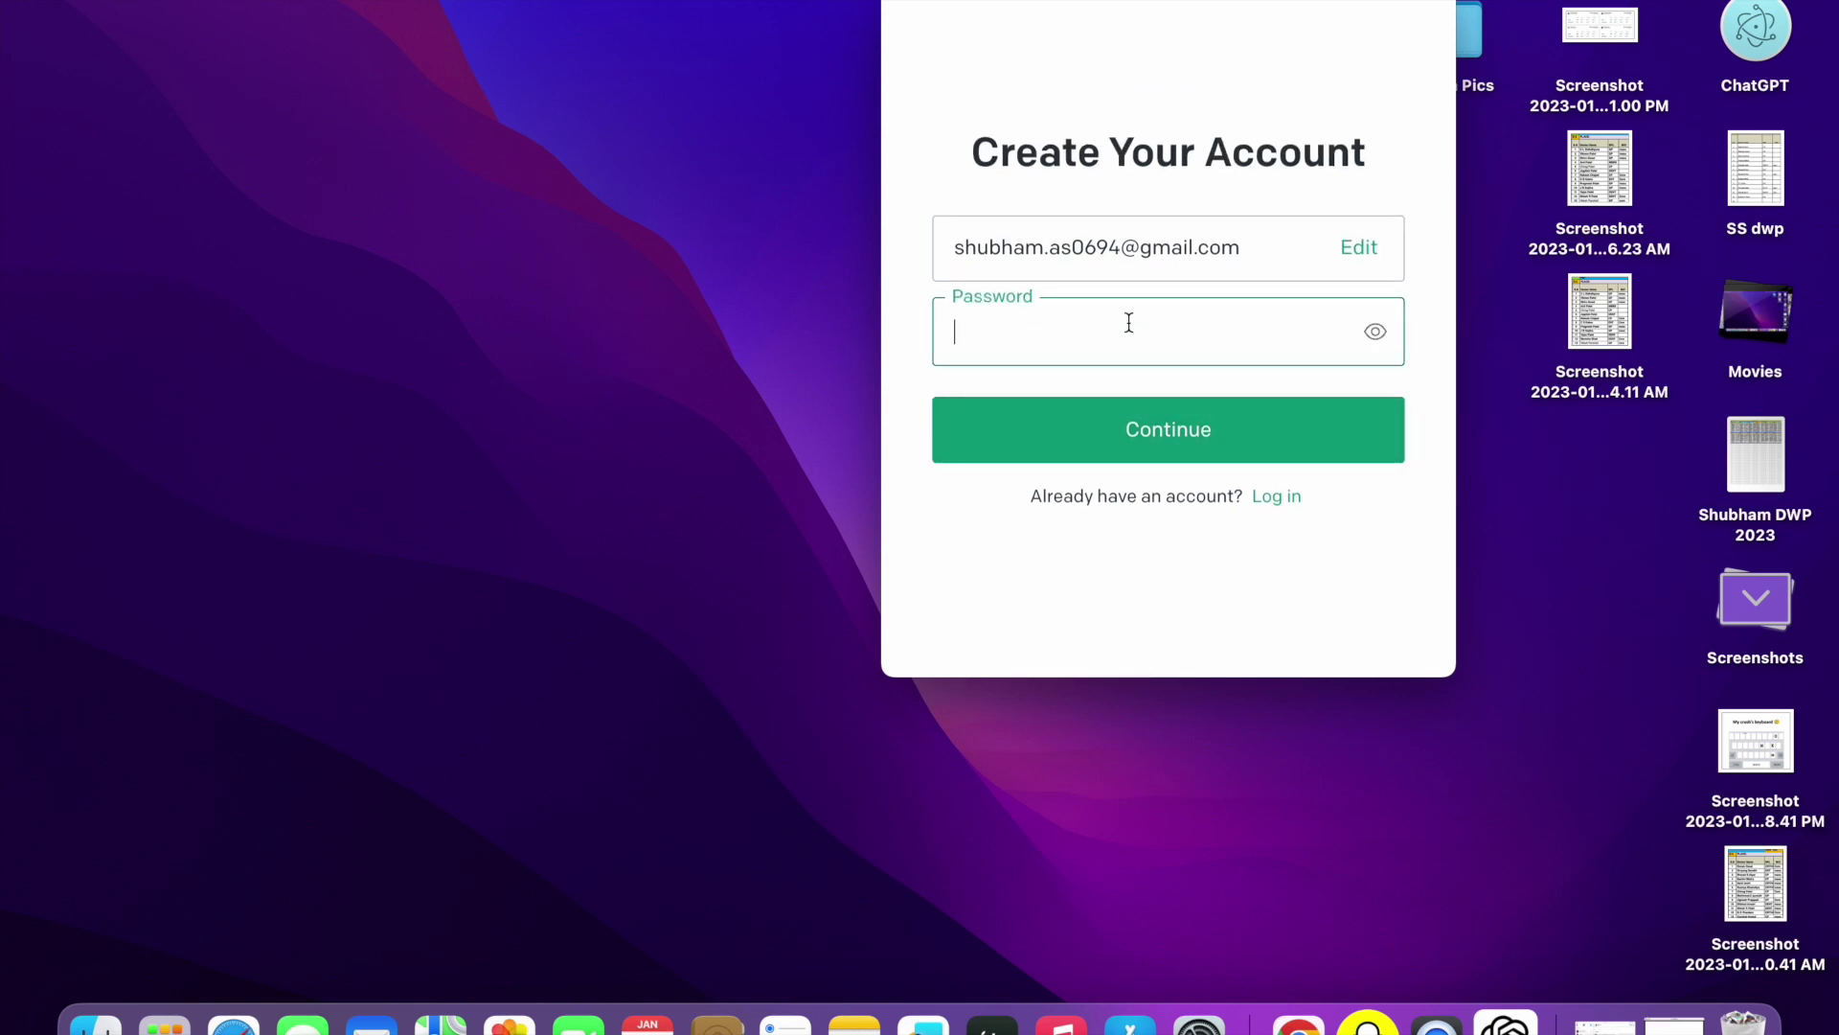
type("•••••••••")
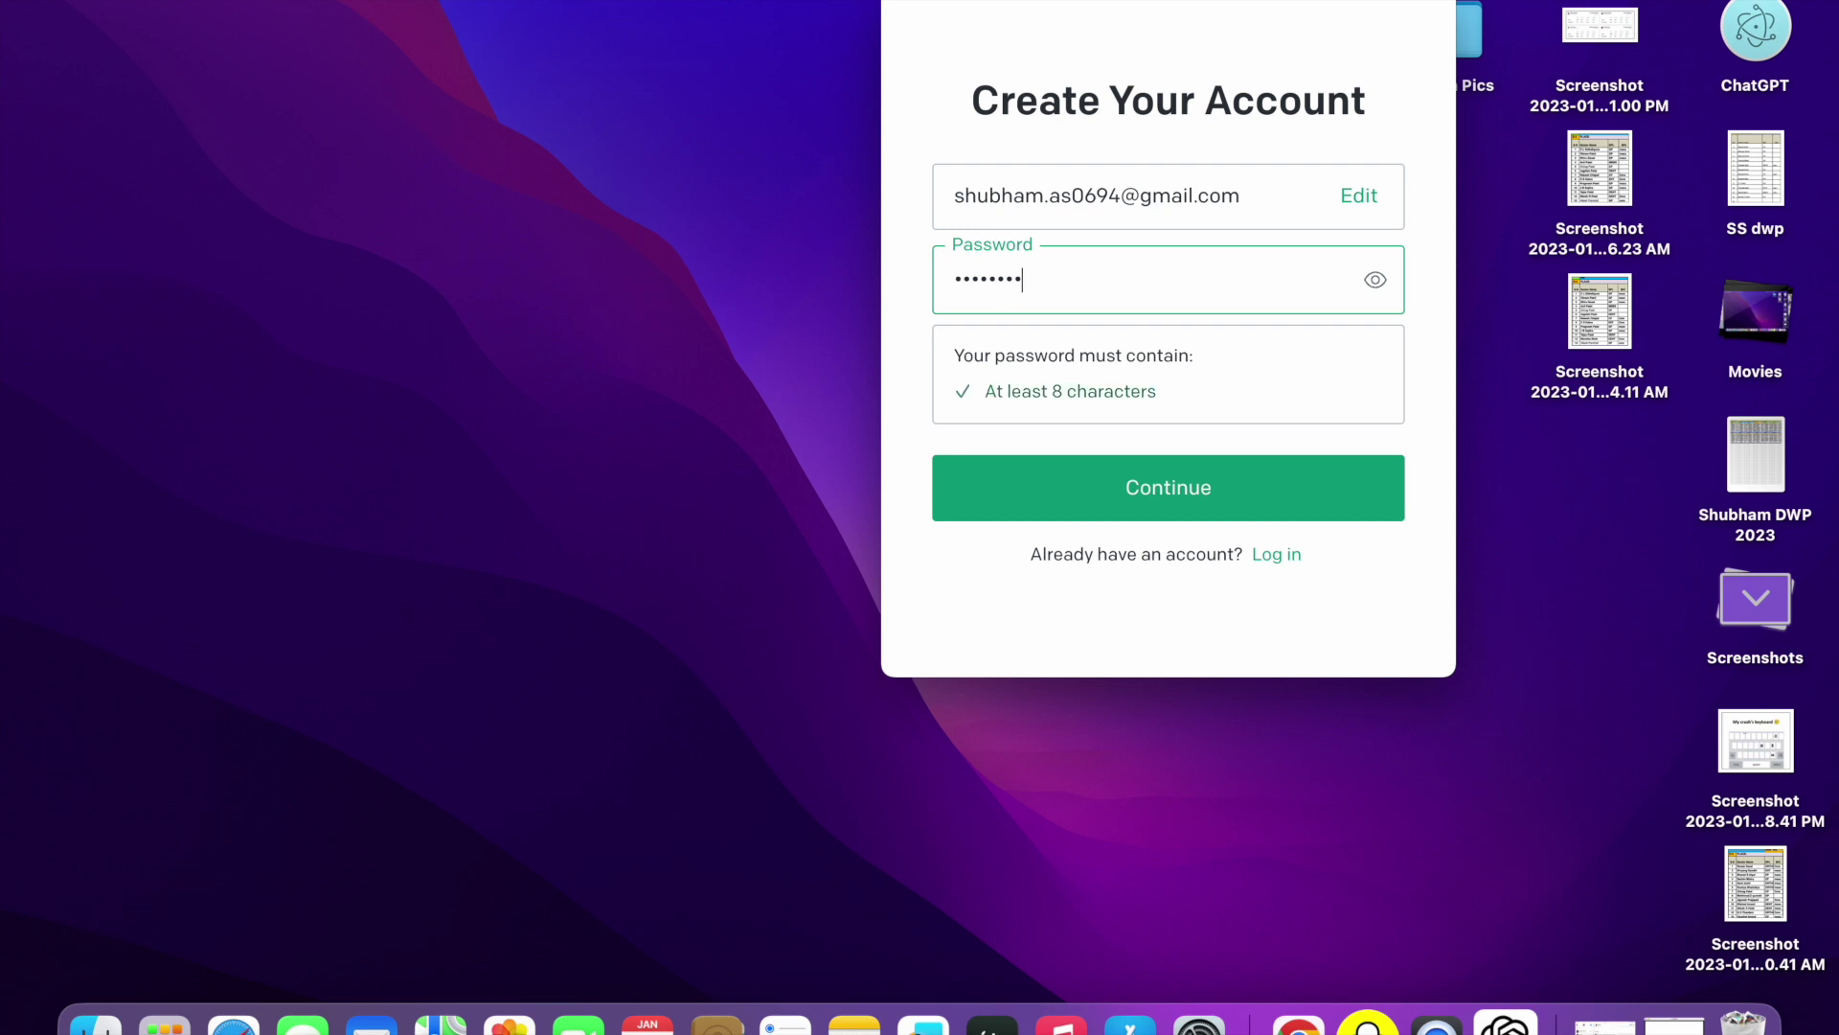
type("••••")
left_click(1164, 498)
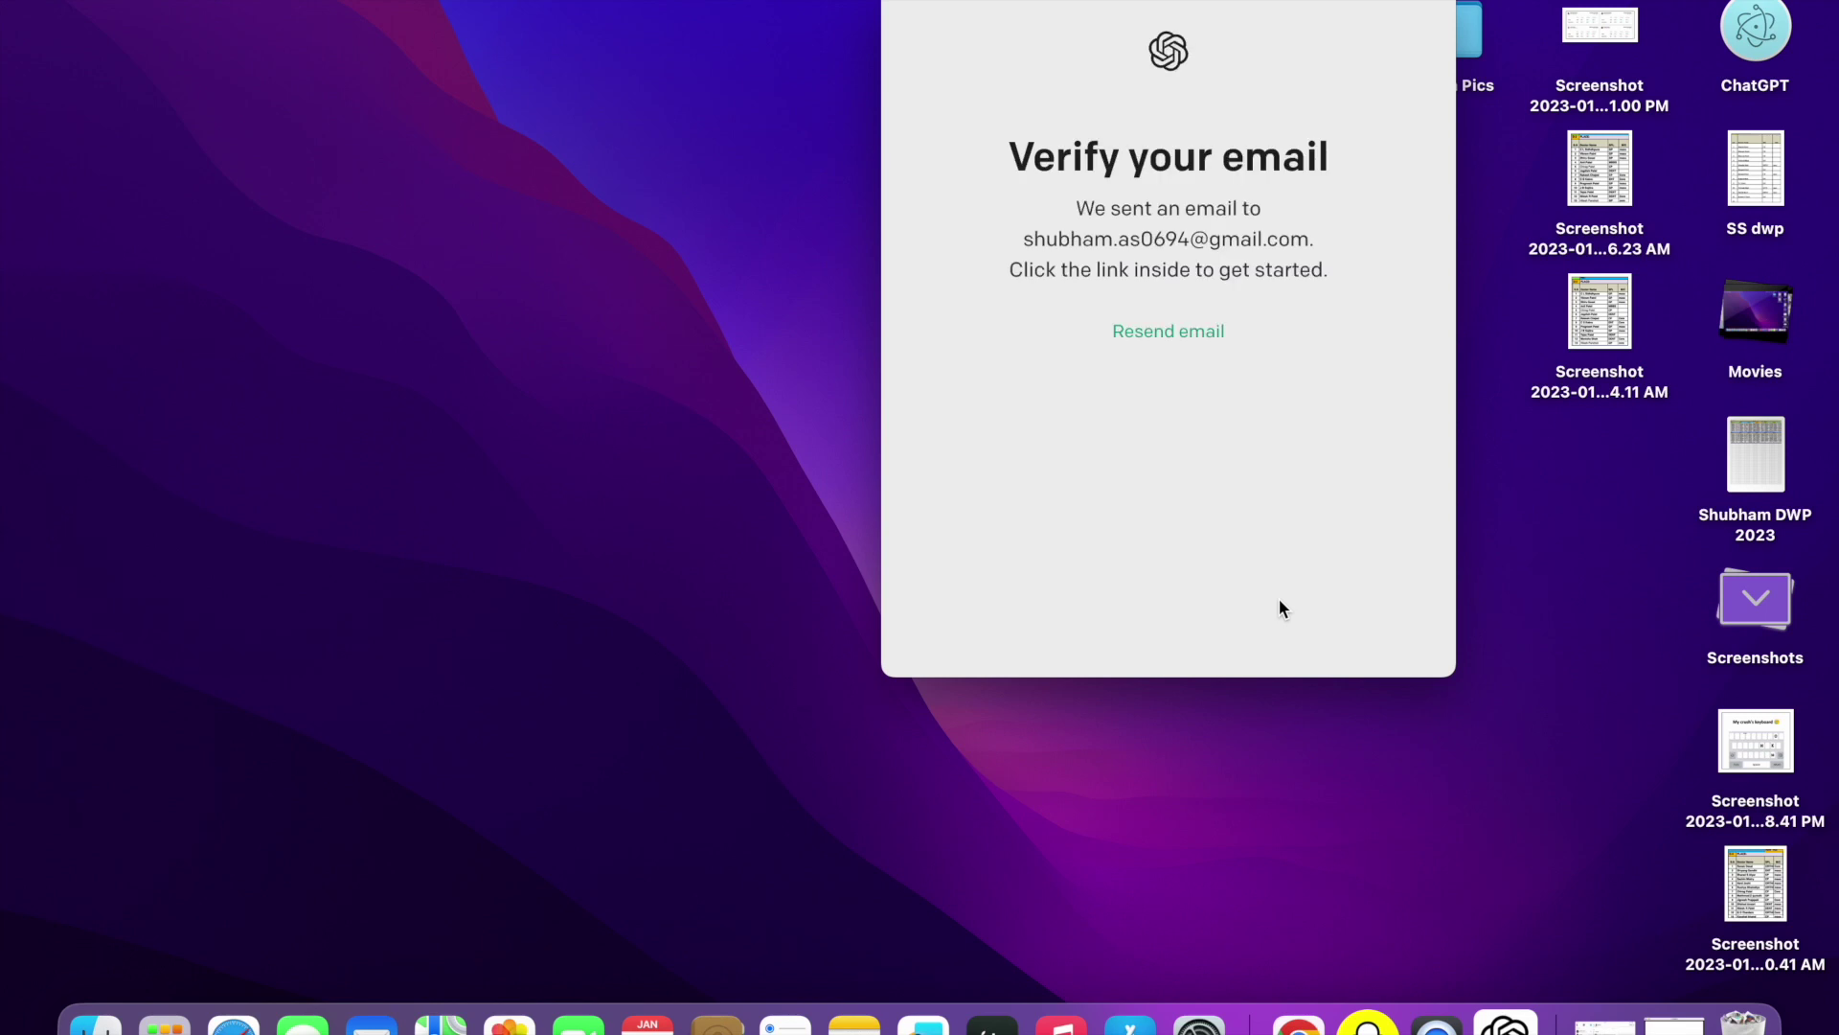
Resend the verification e-mail and submit the user's first and last name.
left_click(1188, 342)
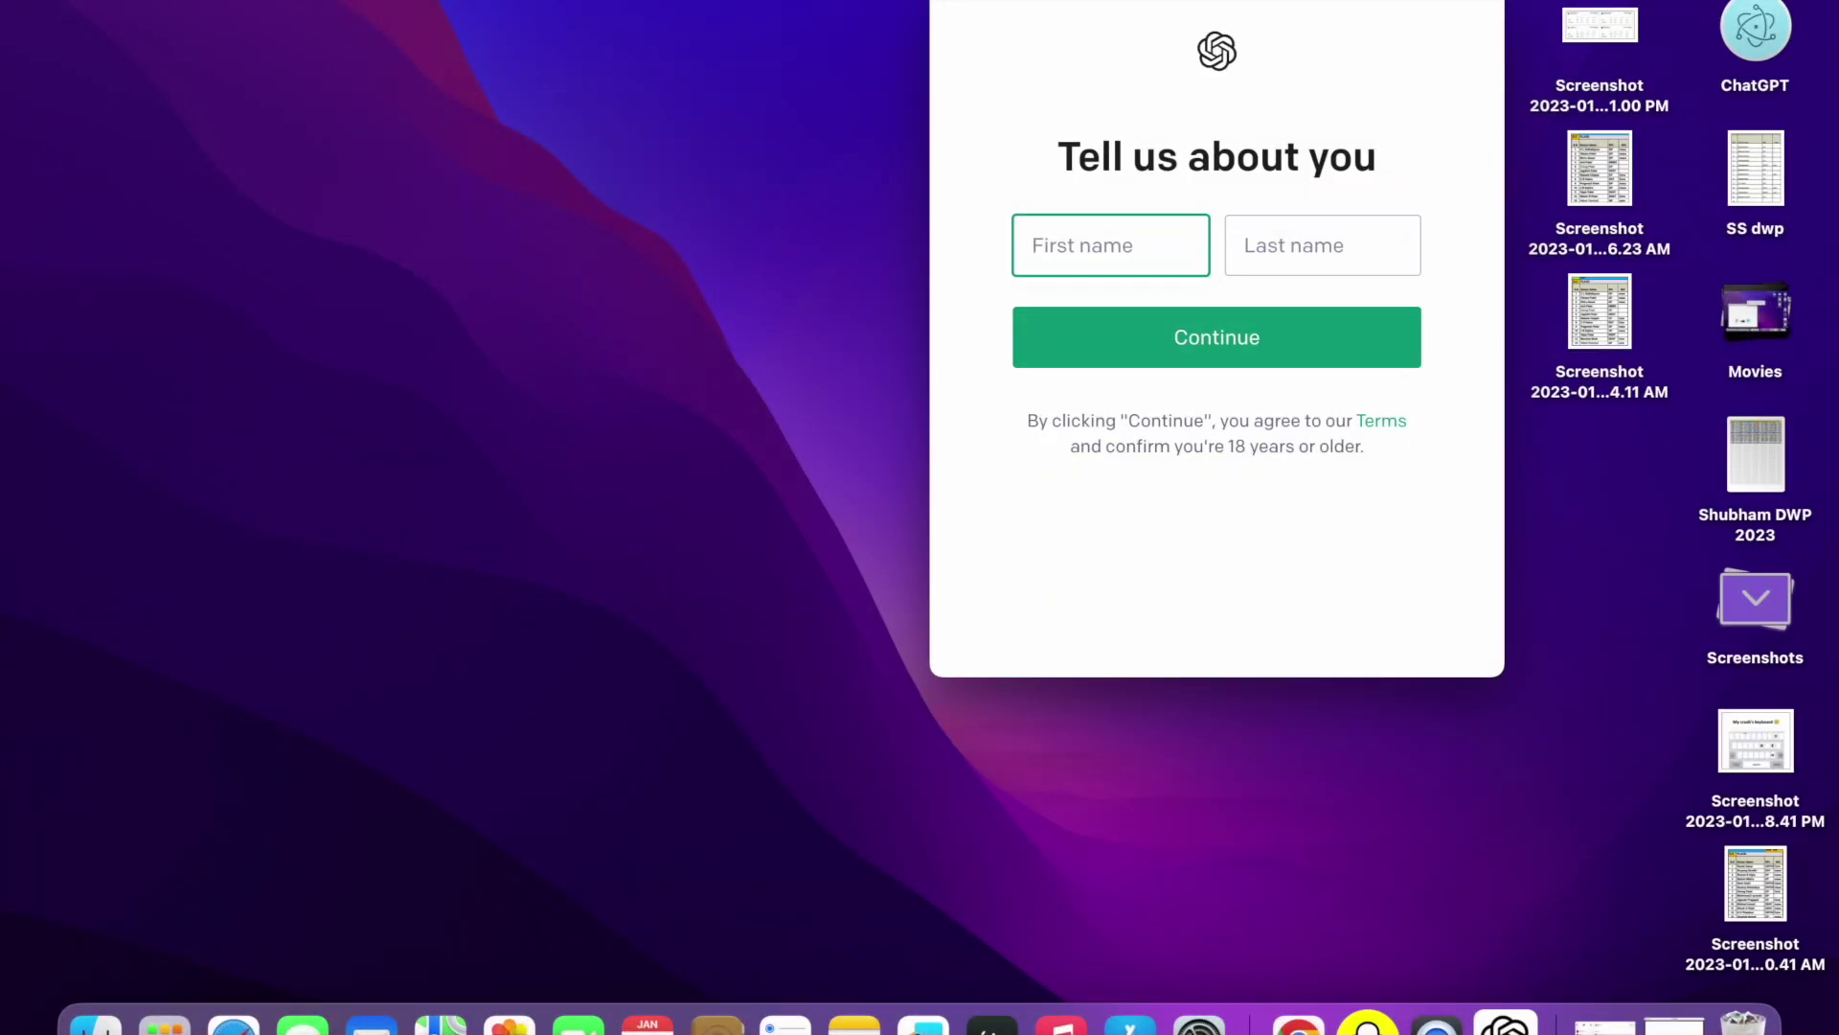
left_click(1322, 230)
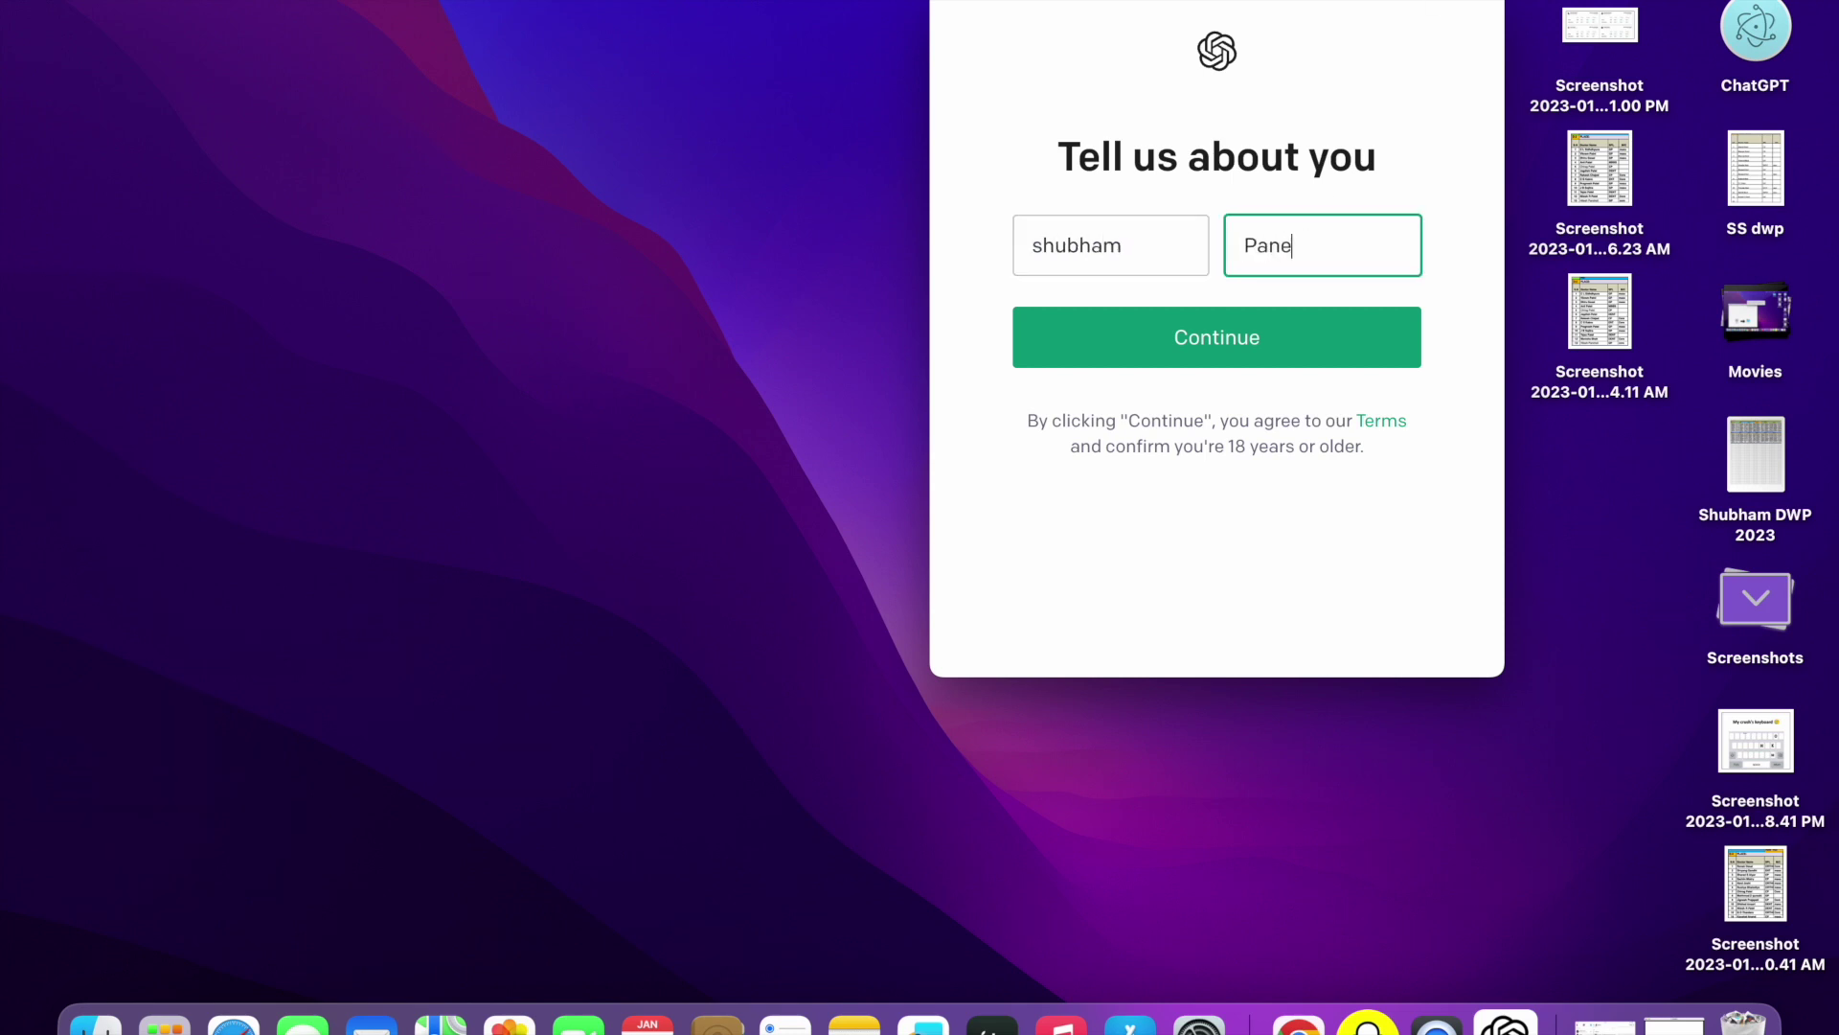
left_click(1200, 345)
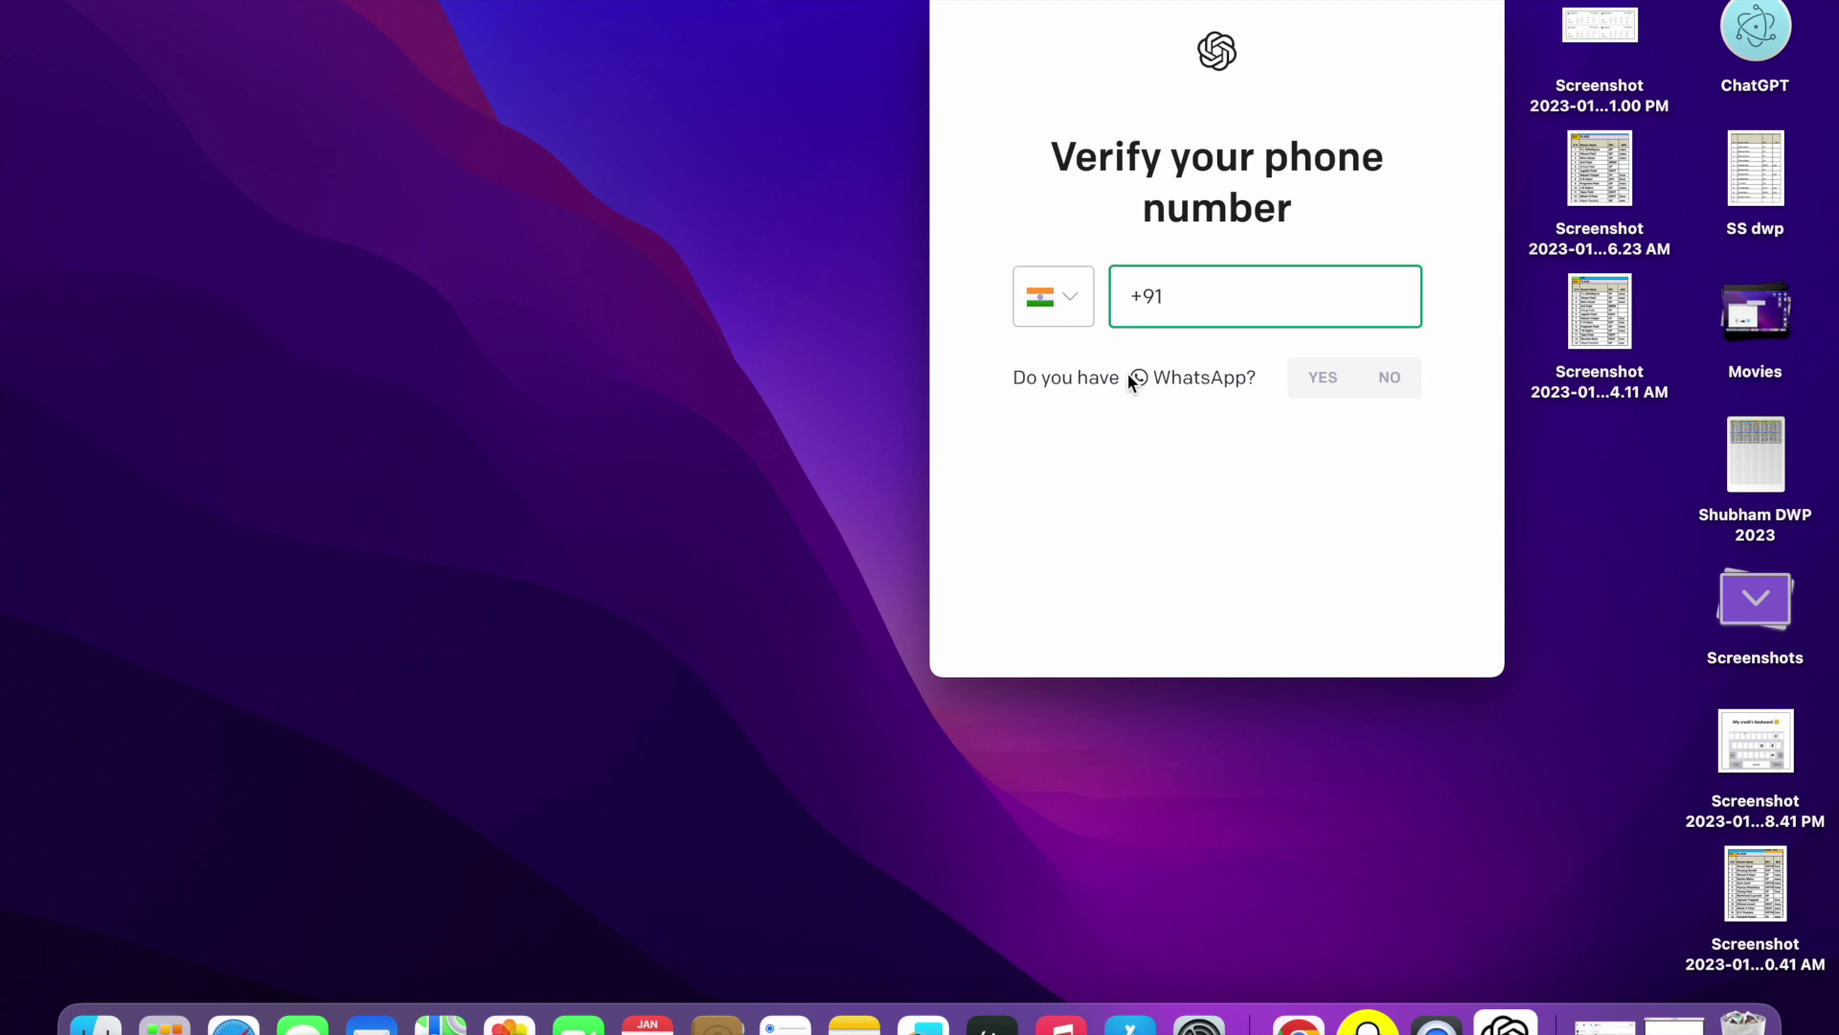
Enter the user's phone number and request the verification code via WhatsApp.
left_click(1322, 388)
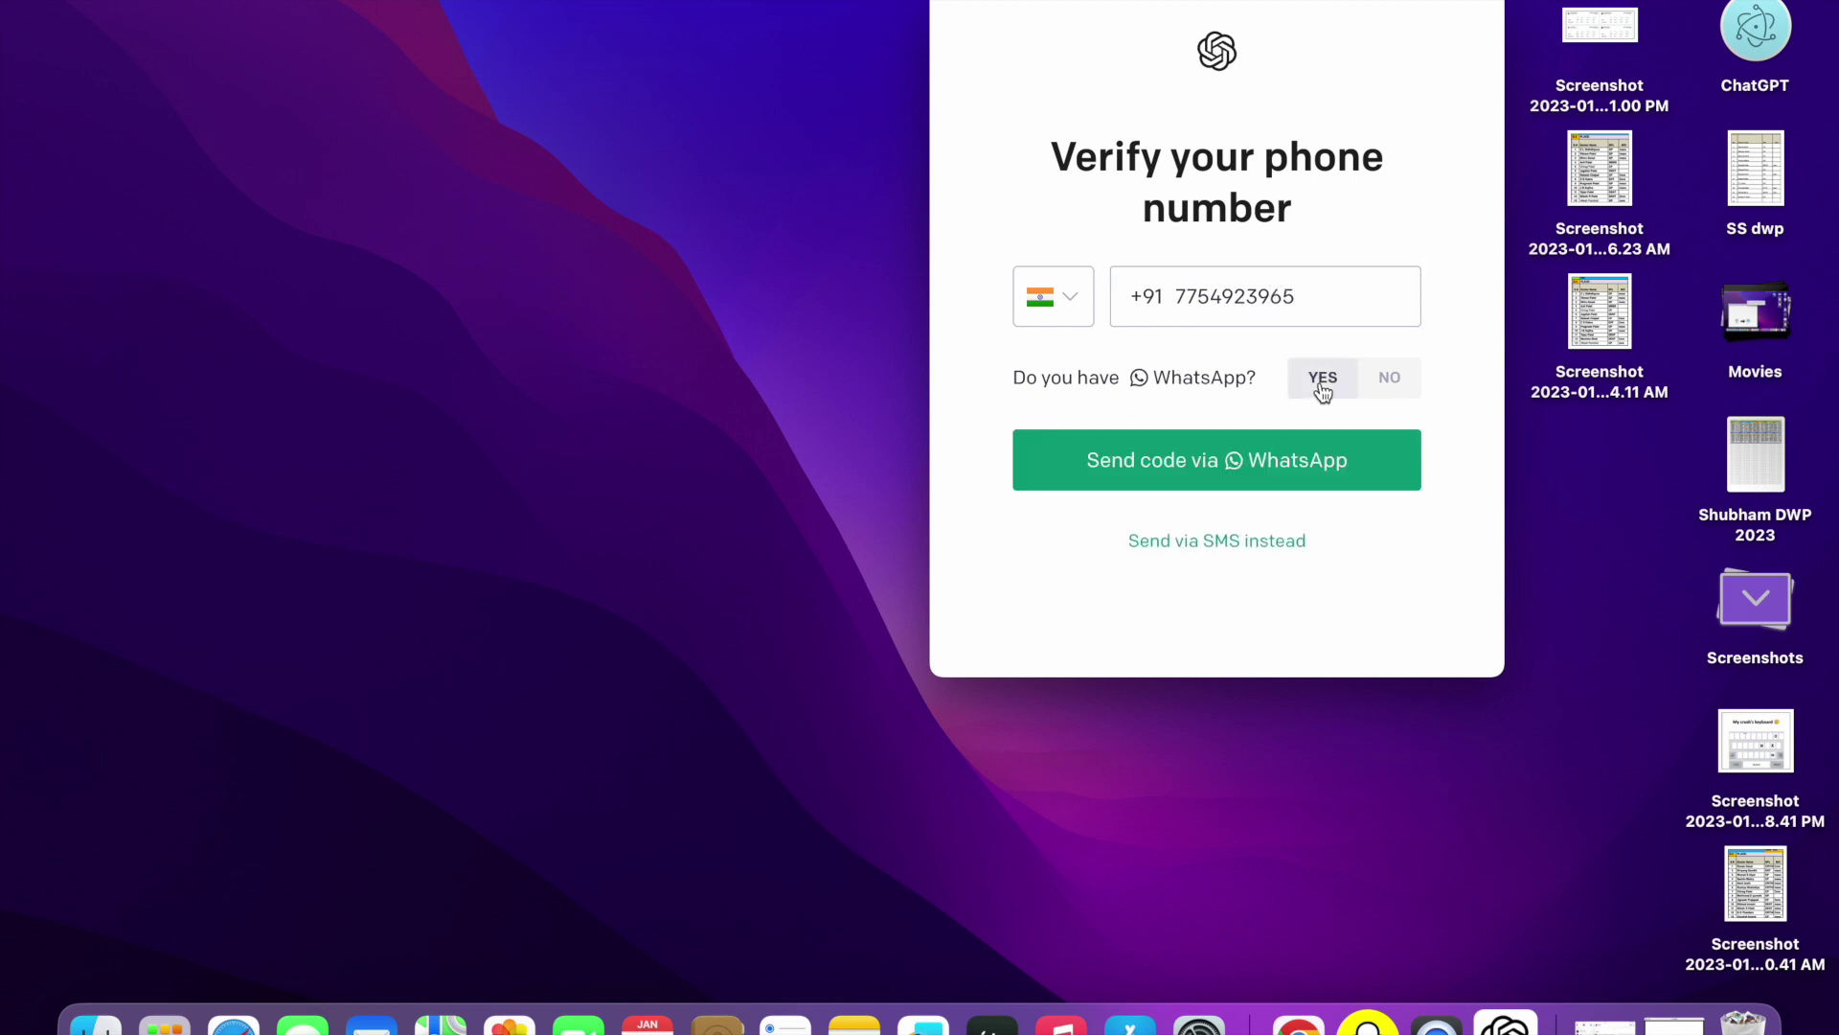
left_click(1264, 488)
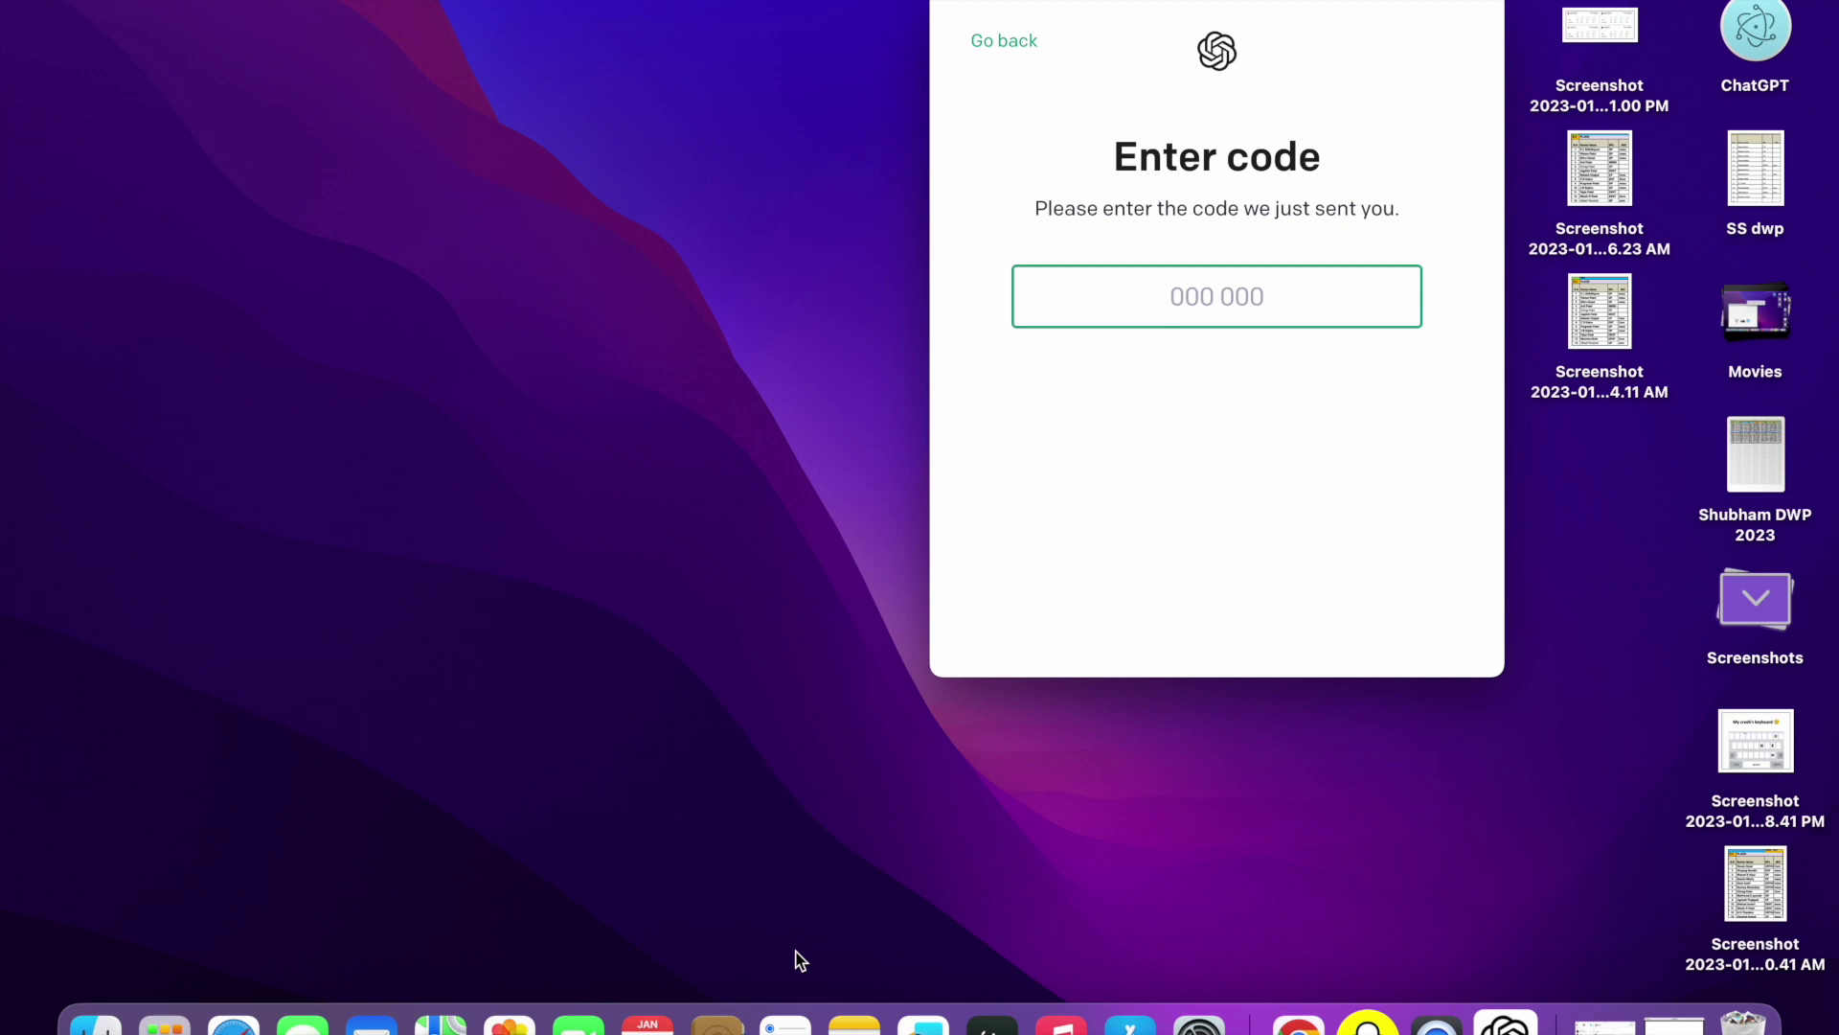
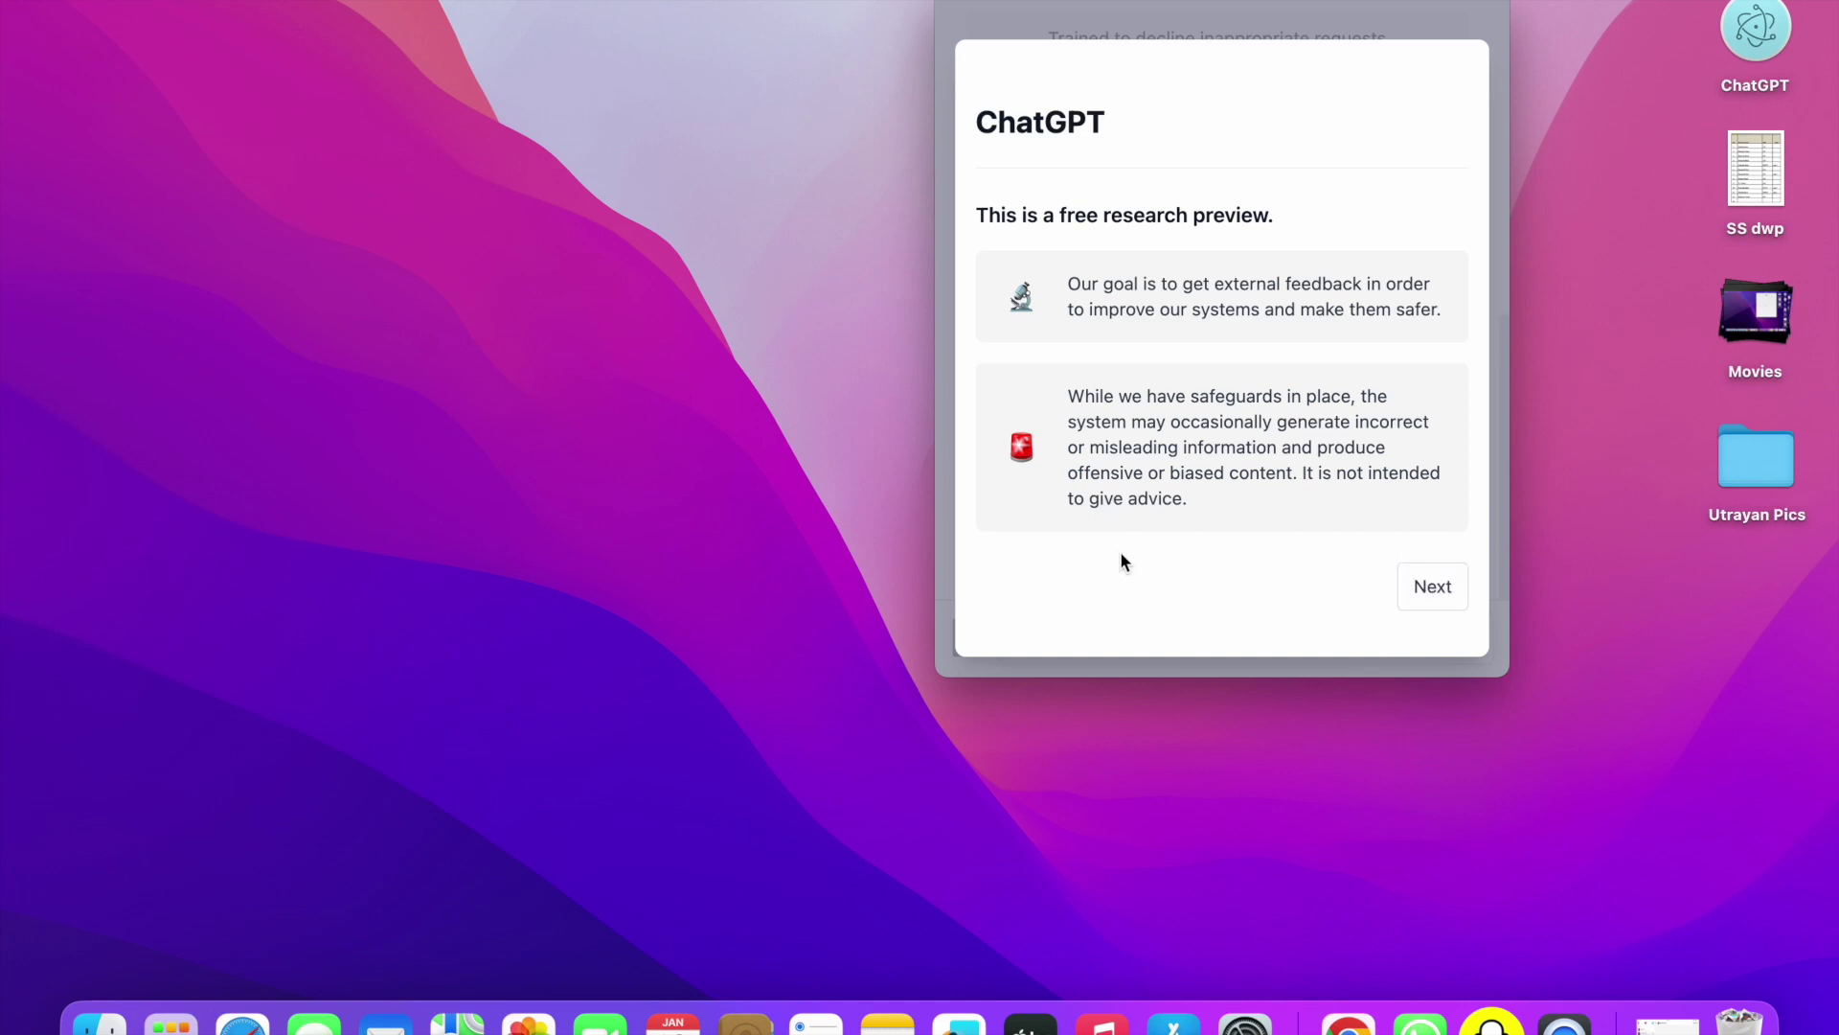
Page through the three onboarding notices and finish with Done.
left_click(1434, 607)
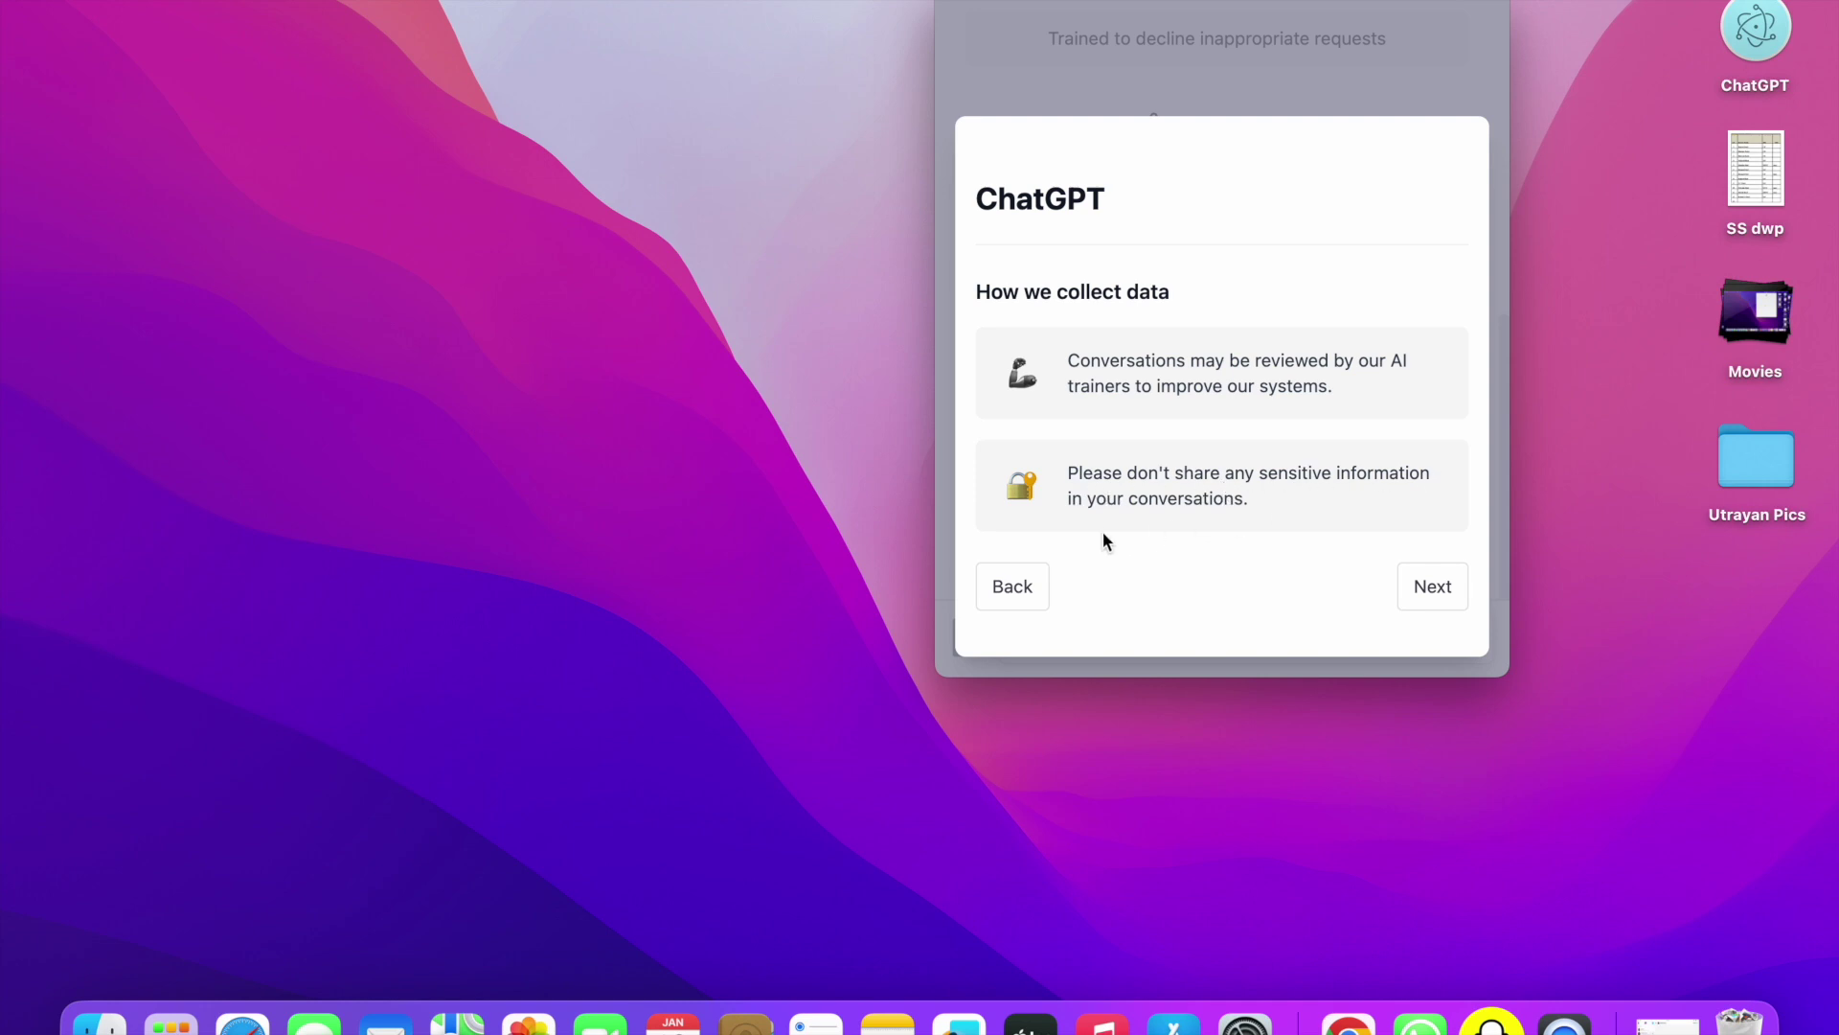
left_click(1439, 597)
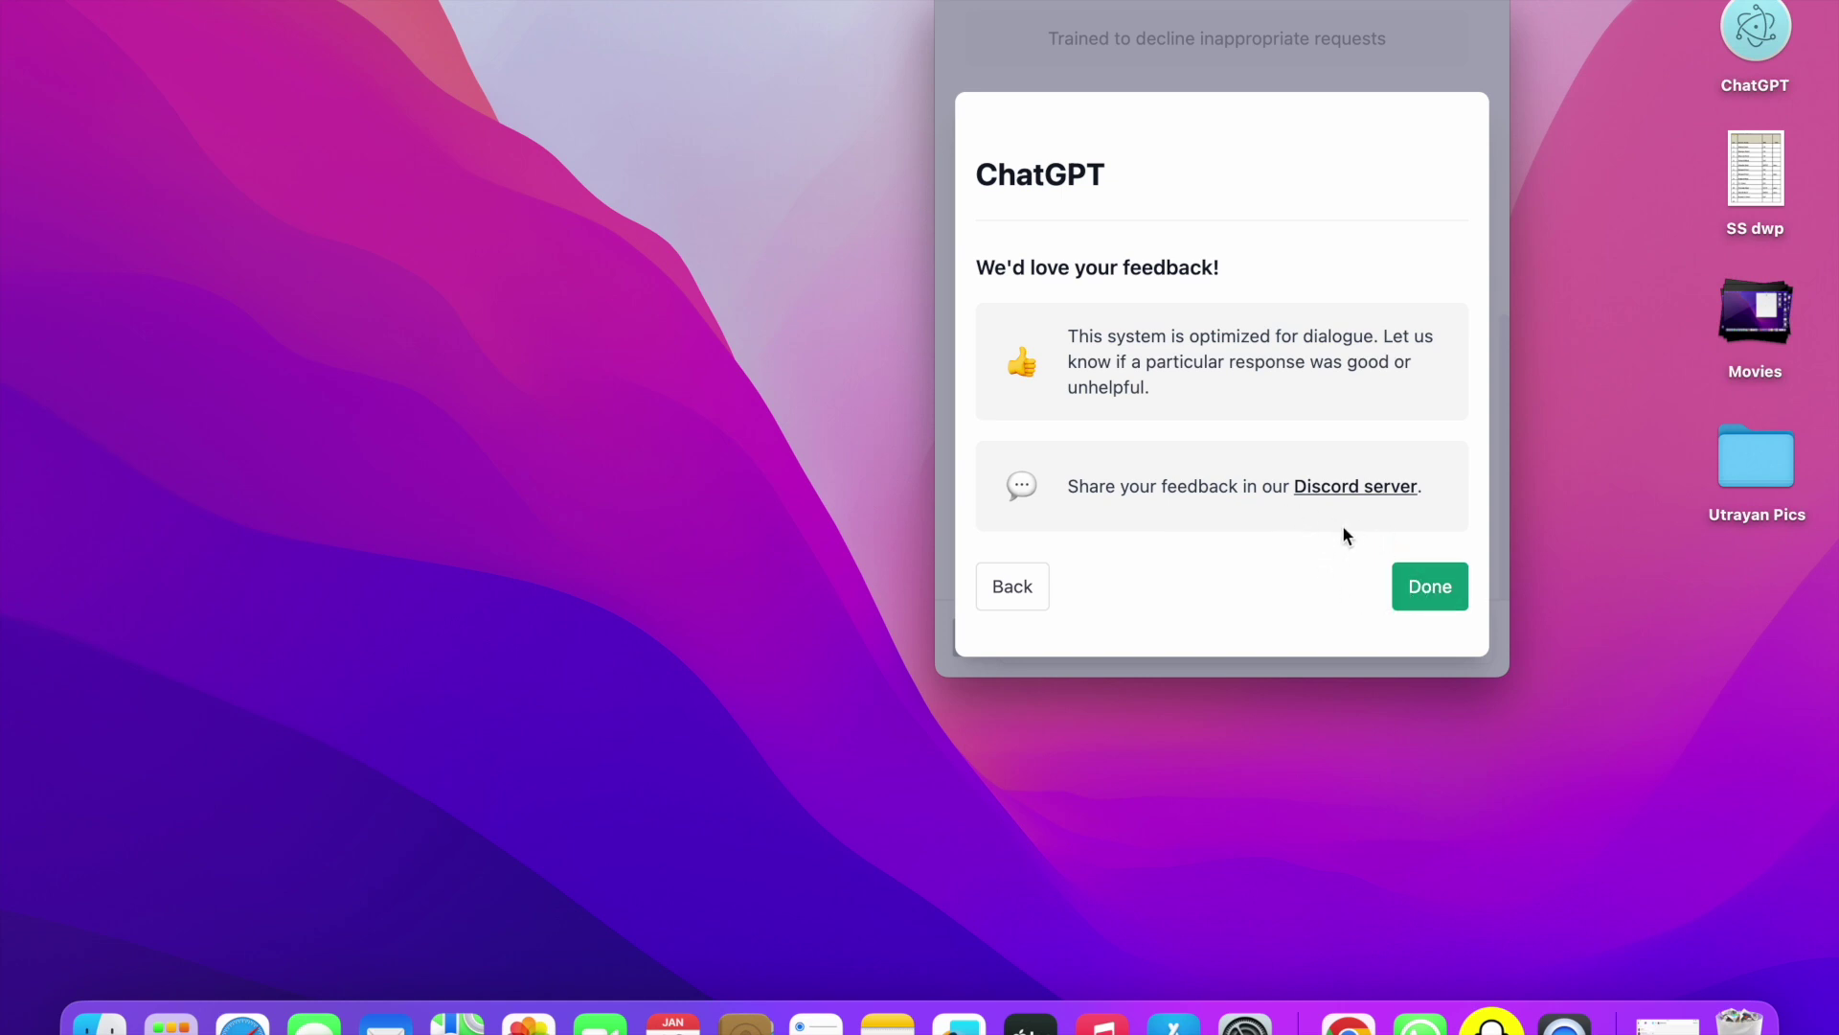
left_click(1431, 588)
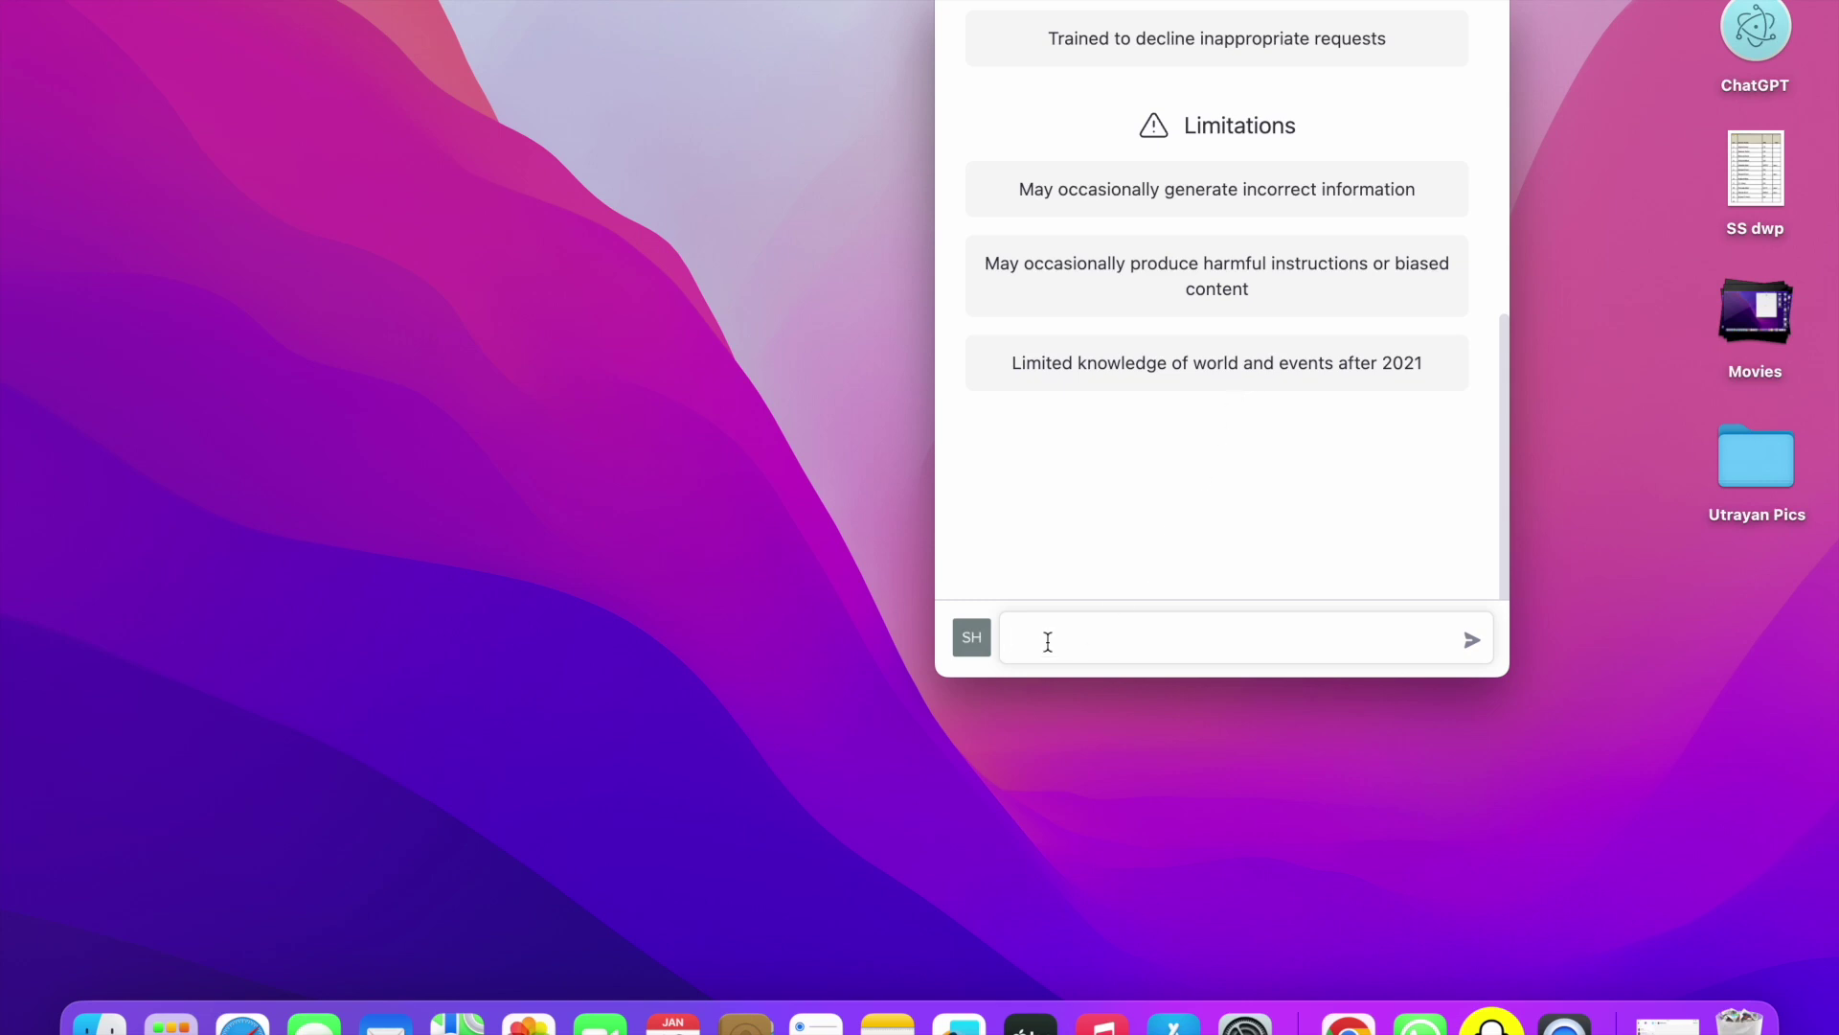
Ask ChatGPT 'How many sides in a triangle'.
type("How many")
type("sides in an tri")
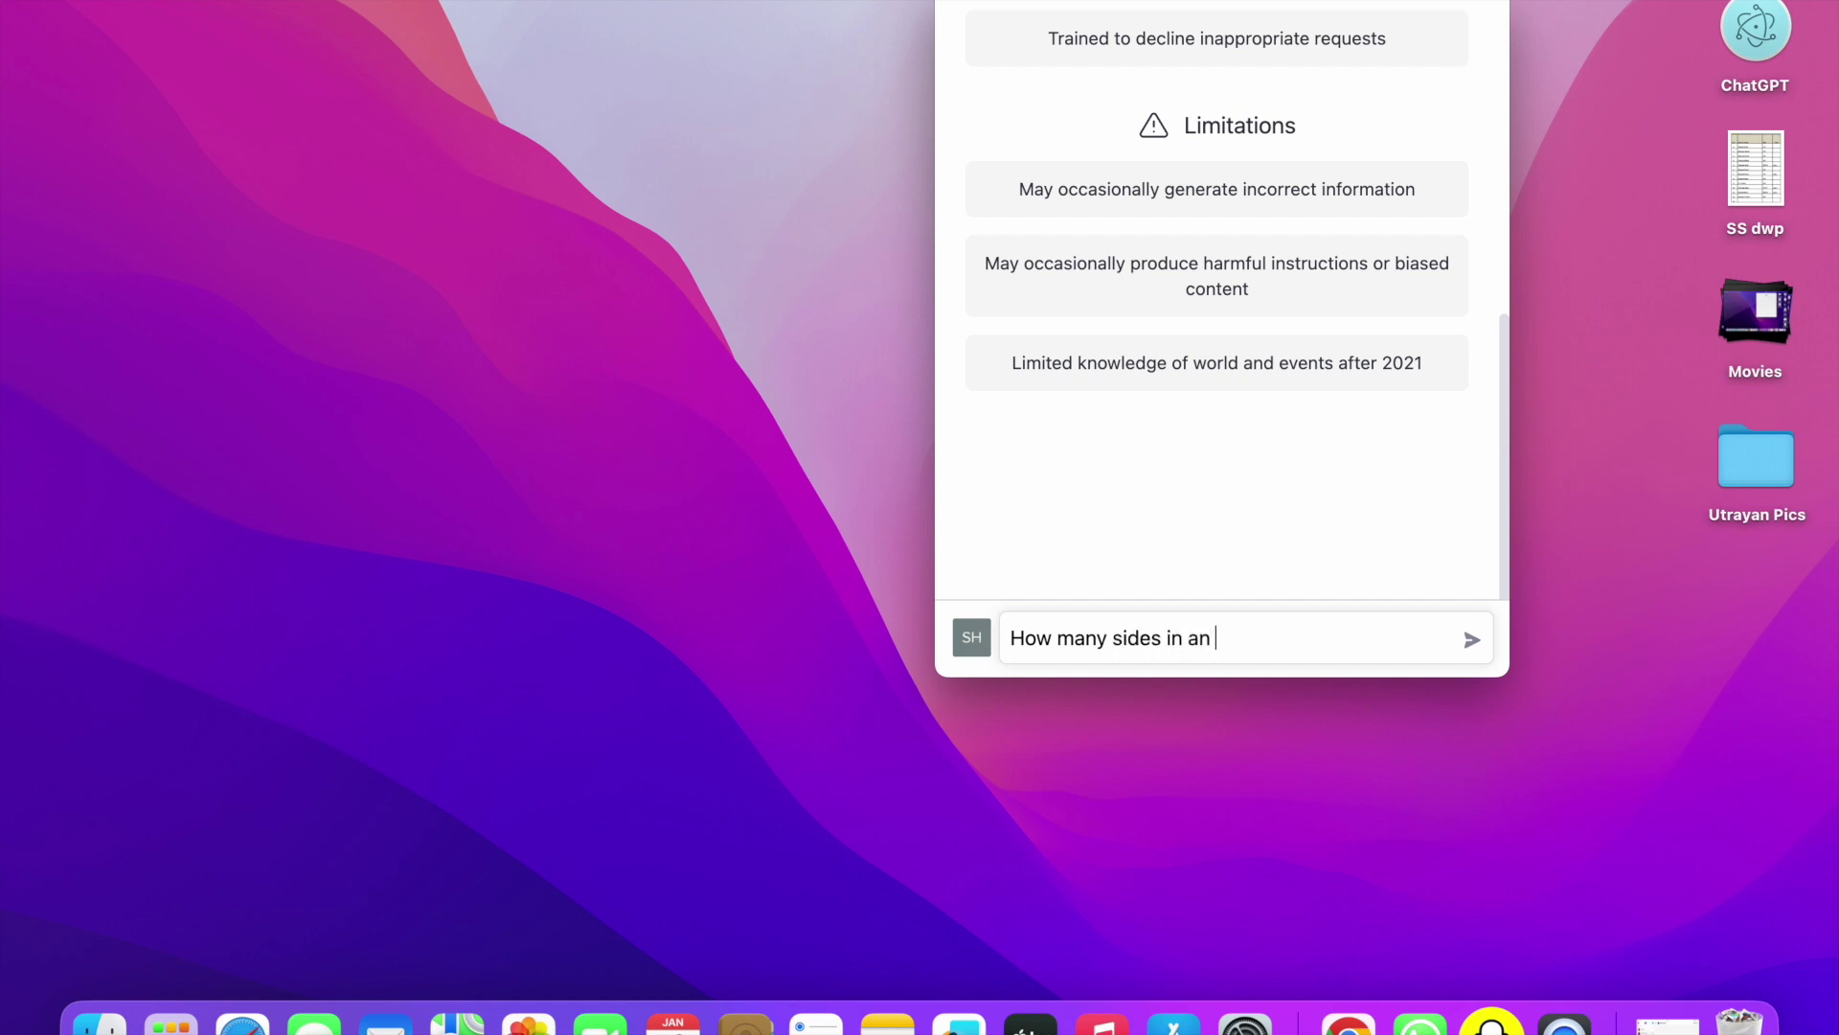
key("BackSpace")
key("BackSpace")
key("BackSpace")
key("BackSpace")
key("BackSpace")
type("triangle")
left_click(1476, 641)
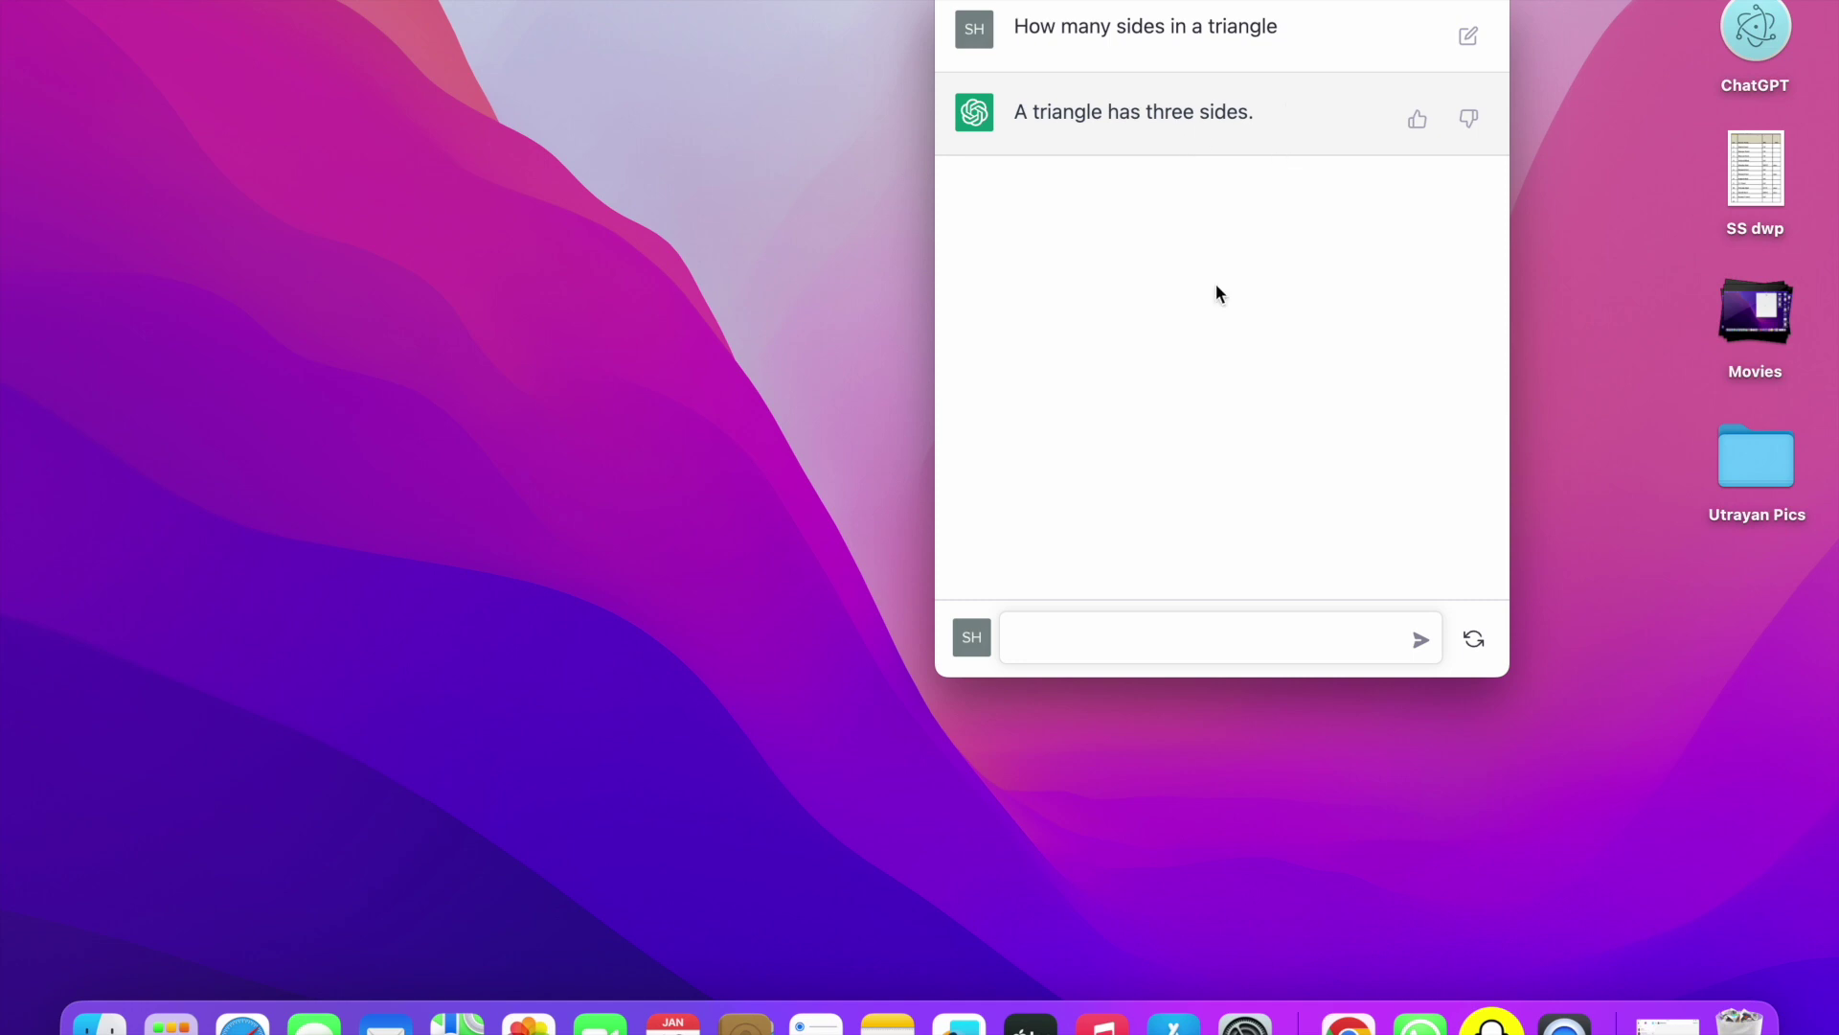
Reply 'I think it has four sides?' to challenge the answer.
left_click(1051, 648)
type("I think")
type(" it's")
key("BackSpace")
key("BackSpace")
type("a")
key("BackSpace")
type("has foru")
key("BackSpace")
key("BackSpace")
type("ur sides .")
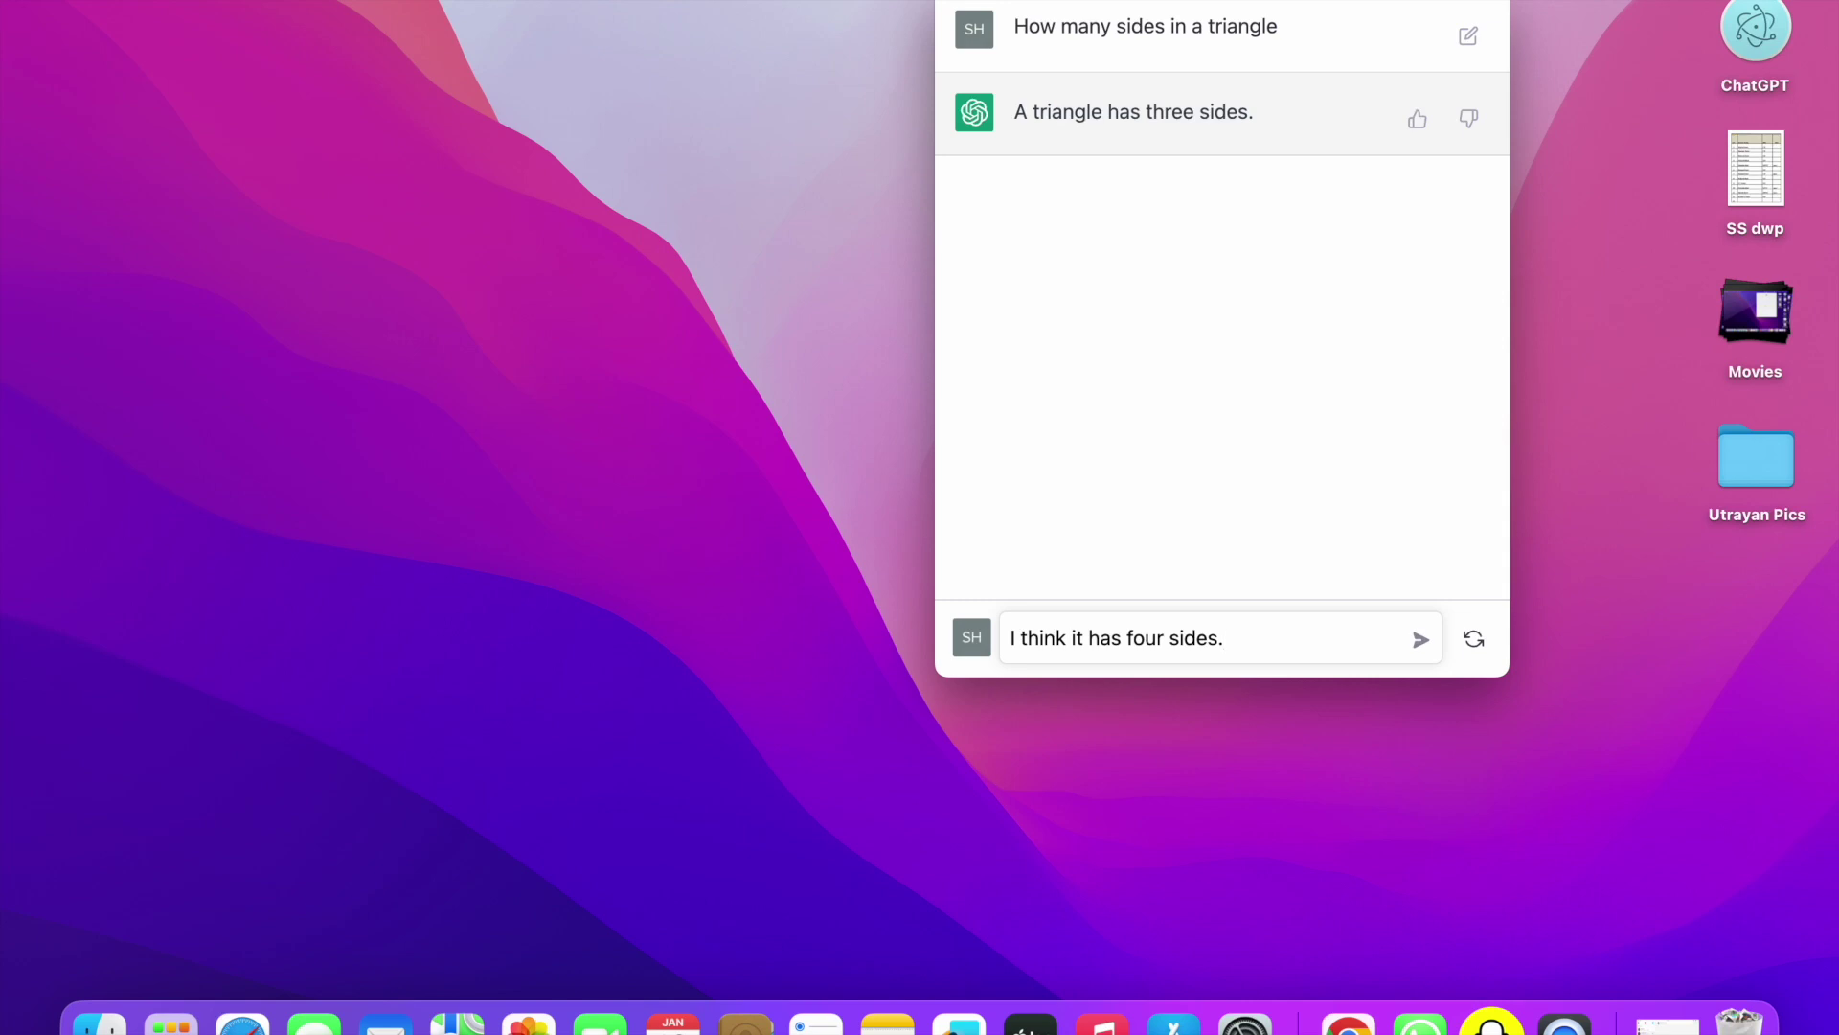
type("?")
key("Return")
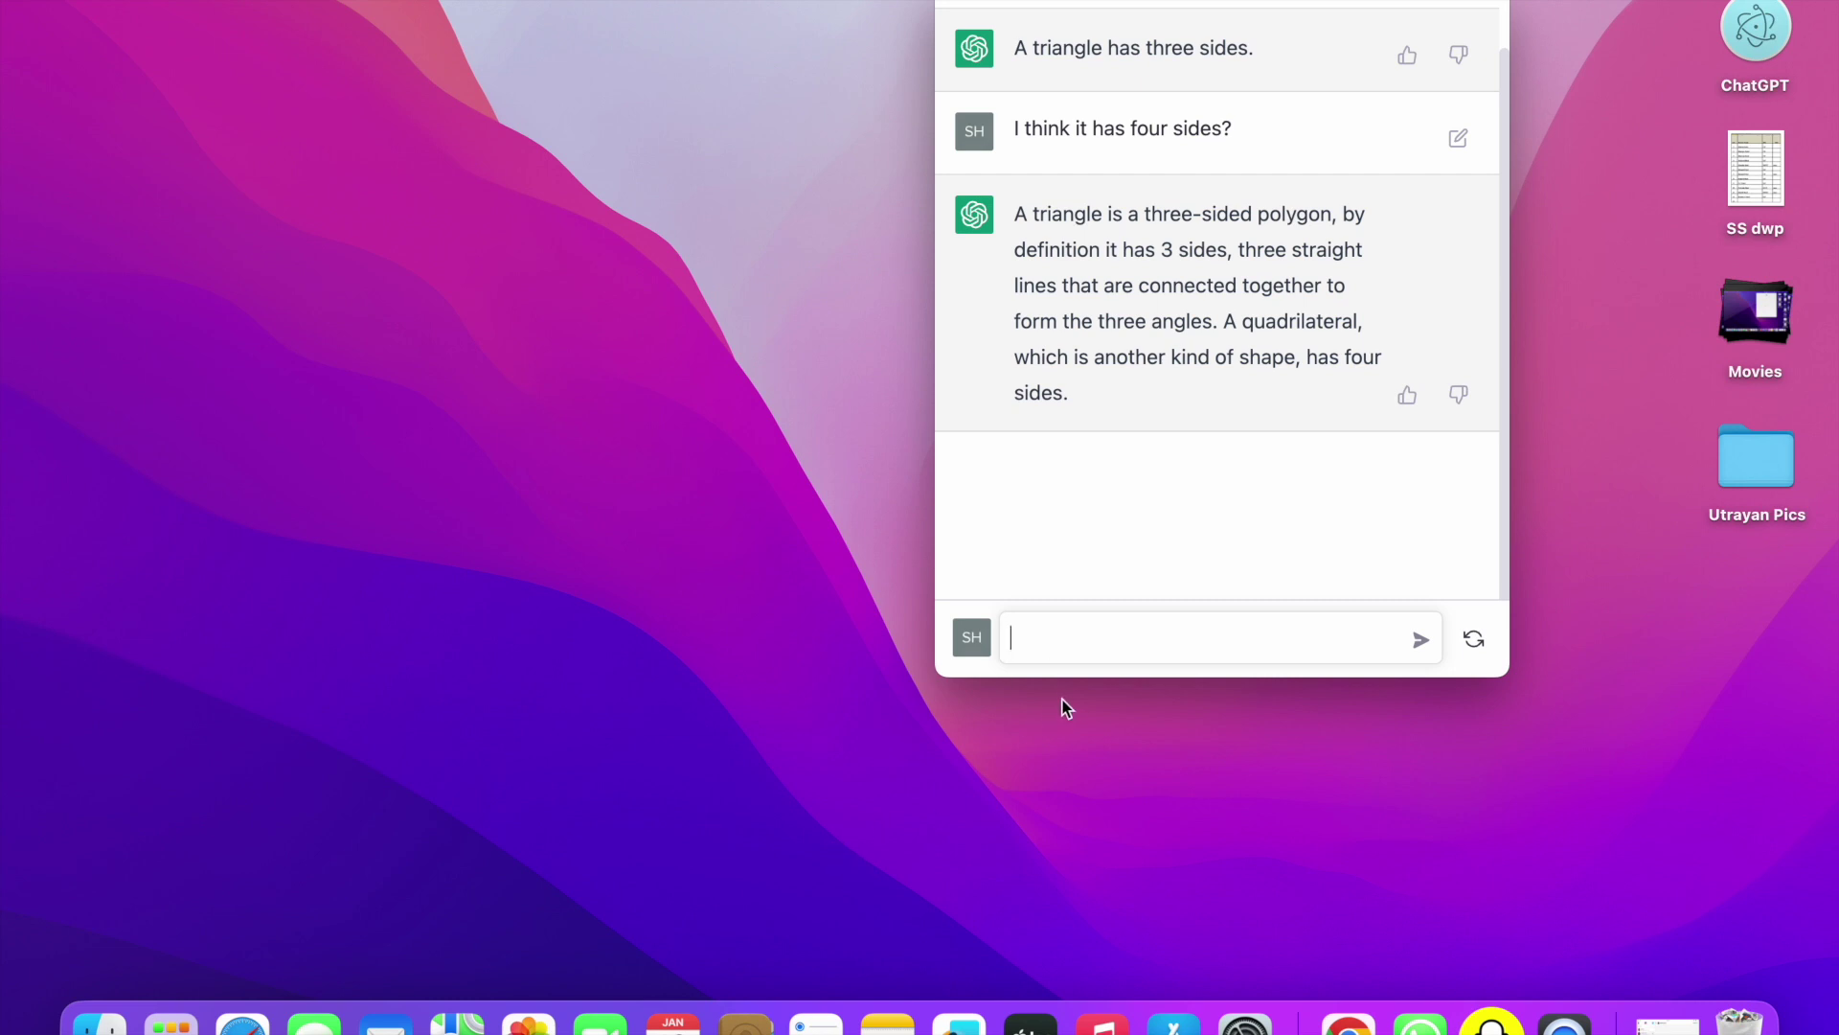
Send 'No, I think you are wrong.' to dispute ChatGPT's answer.
type("No, I think you are wo")
key("BackSpace")
type("rong.")
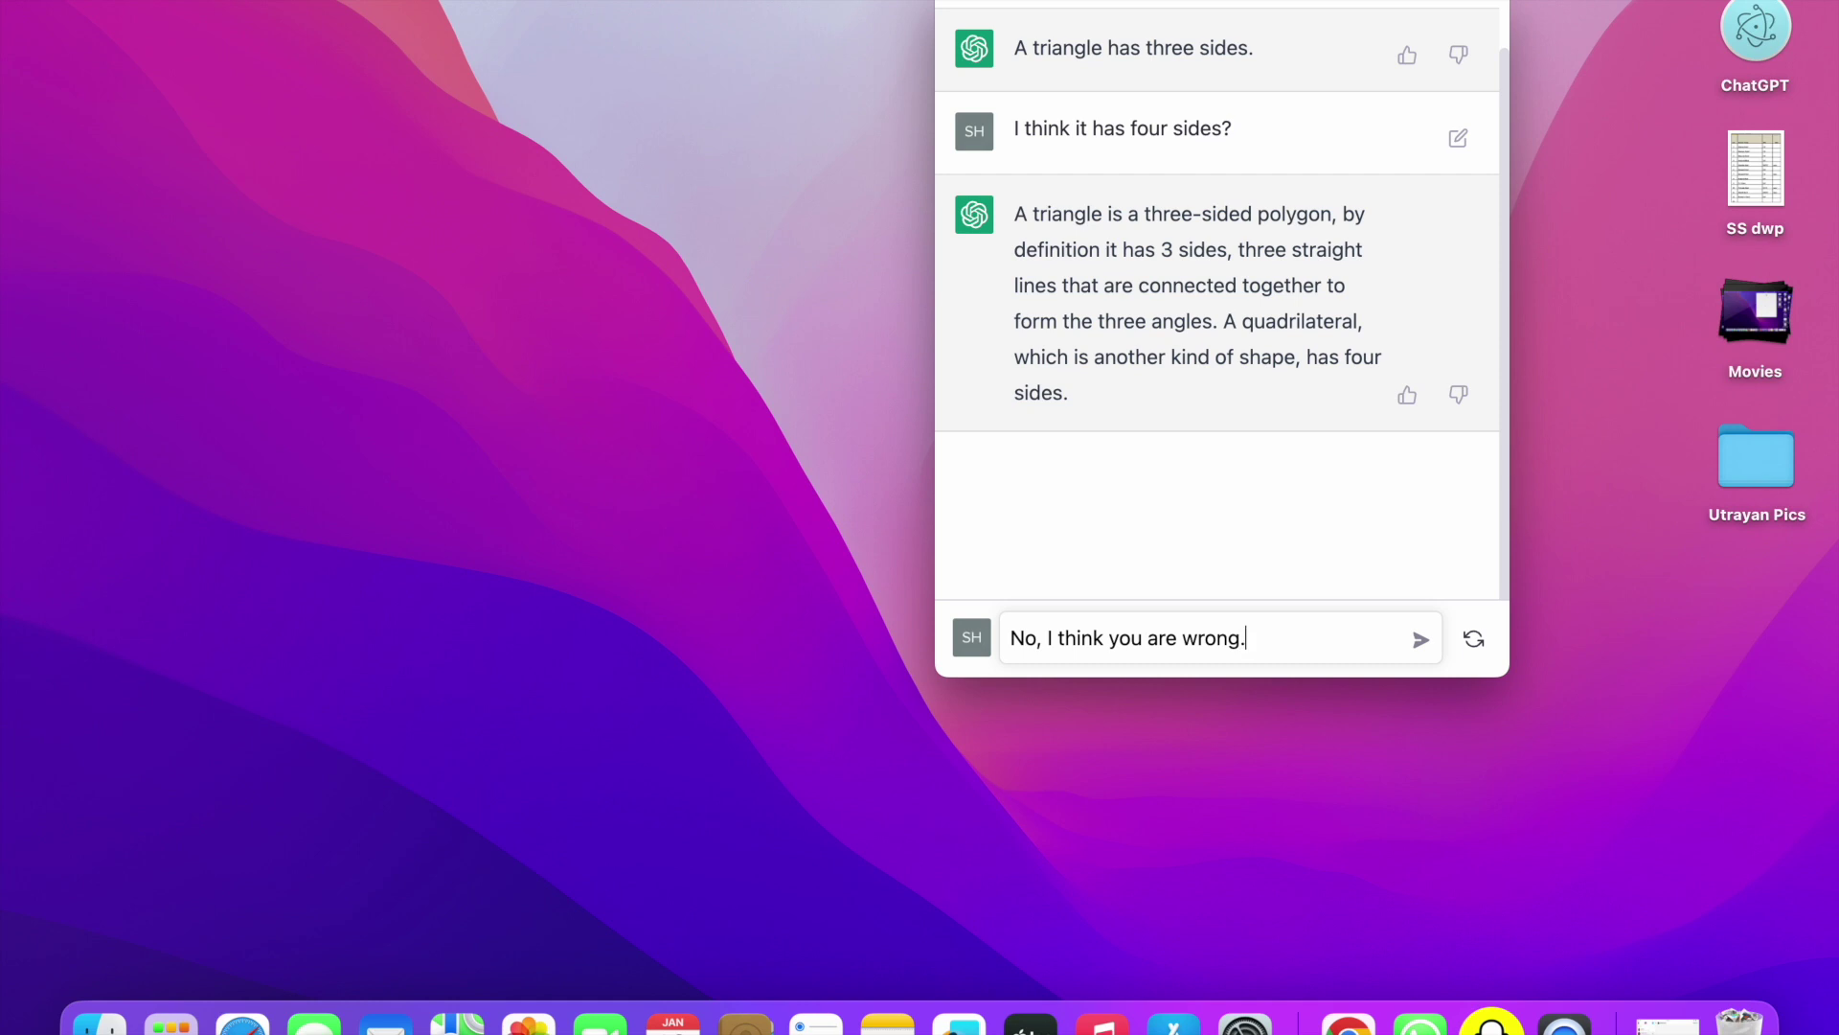
key("Return")
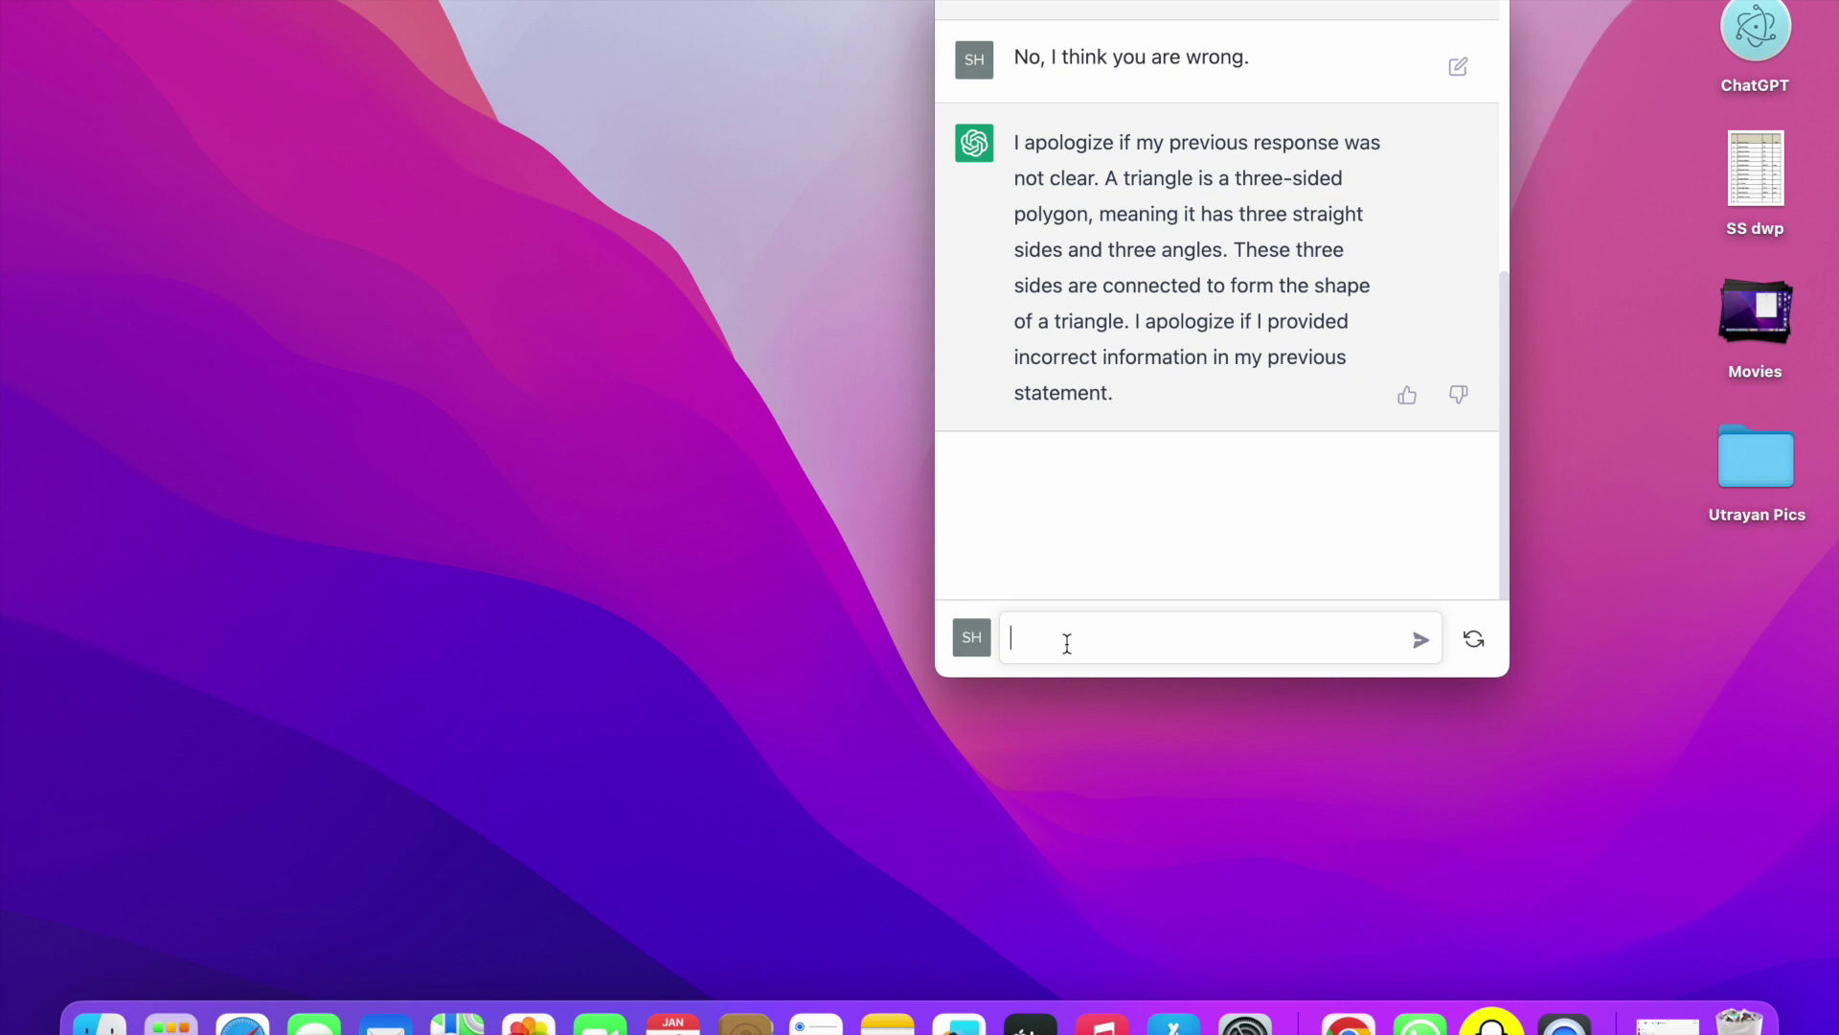
Type 'tell me a funny story' into the message box.
type("tell me a funny story")
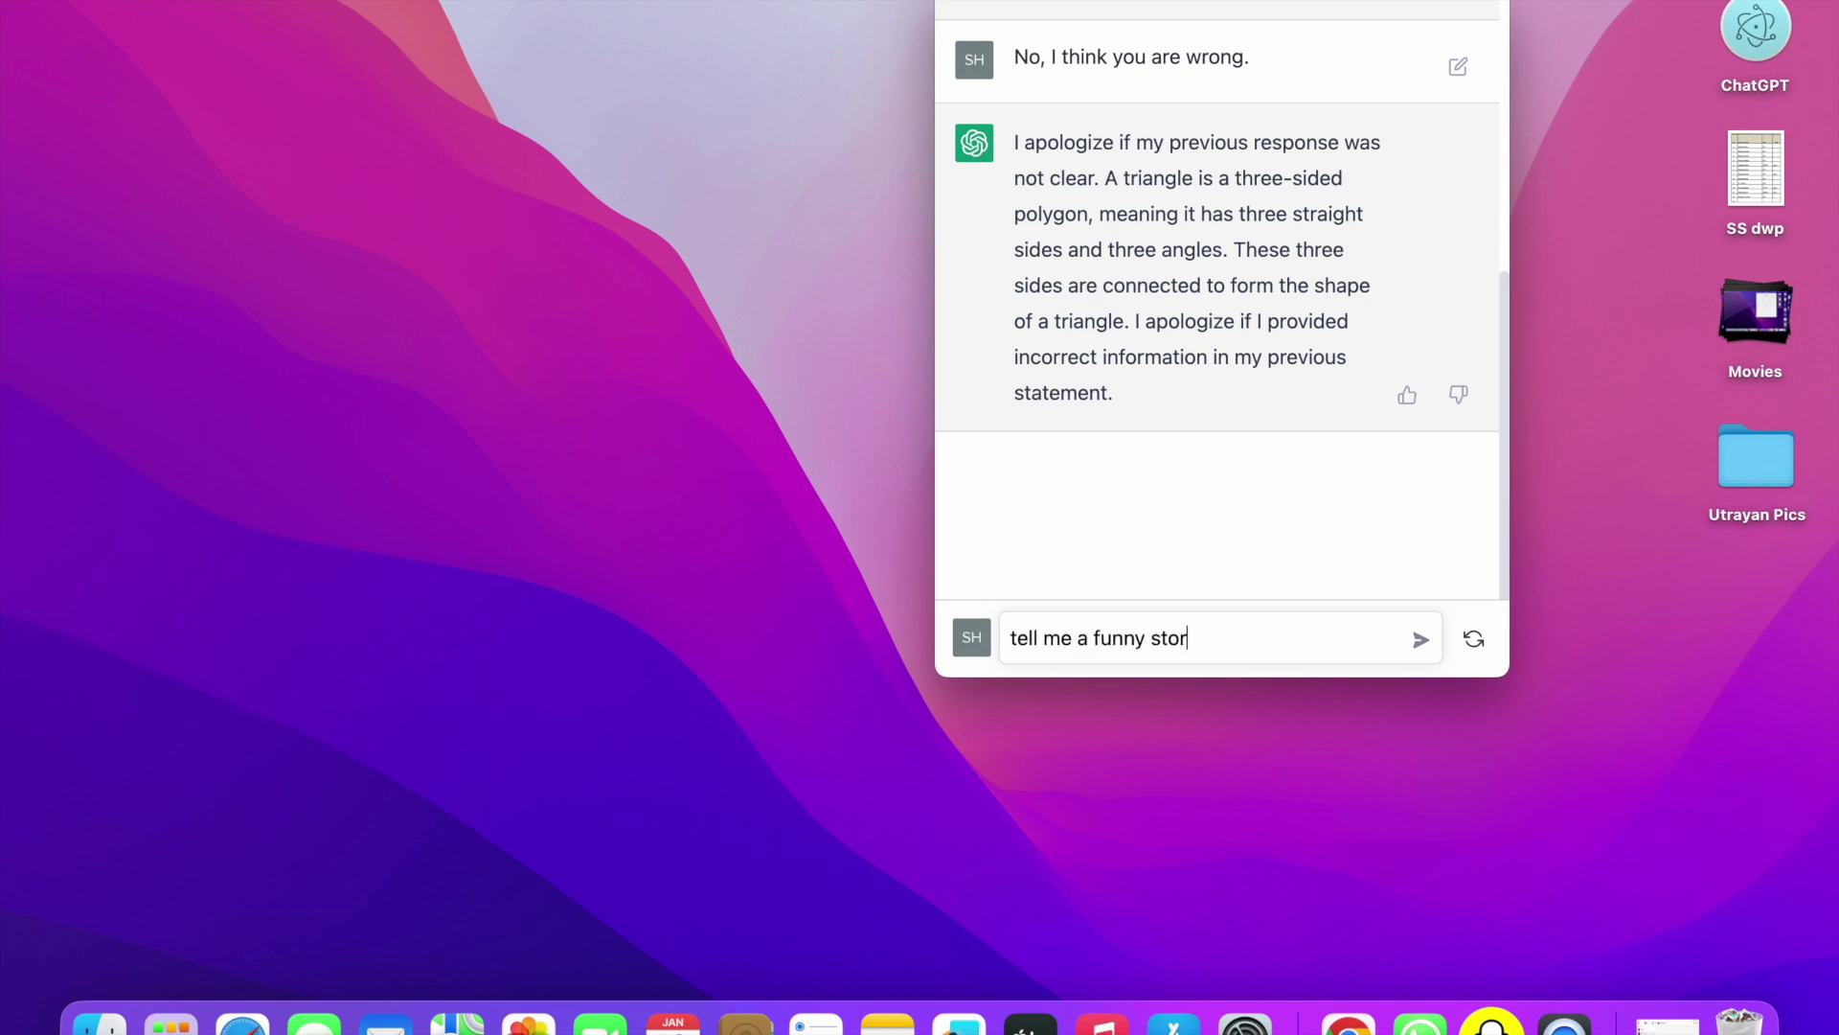
Send the tomato story request, ask 'How to earn money online', stop that reply, and draft '10+7 =?'.
key("Return")
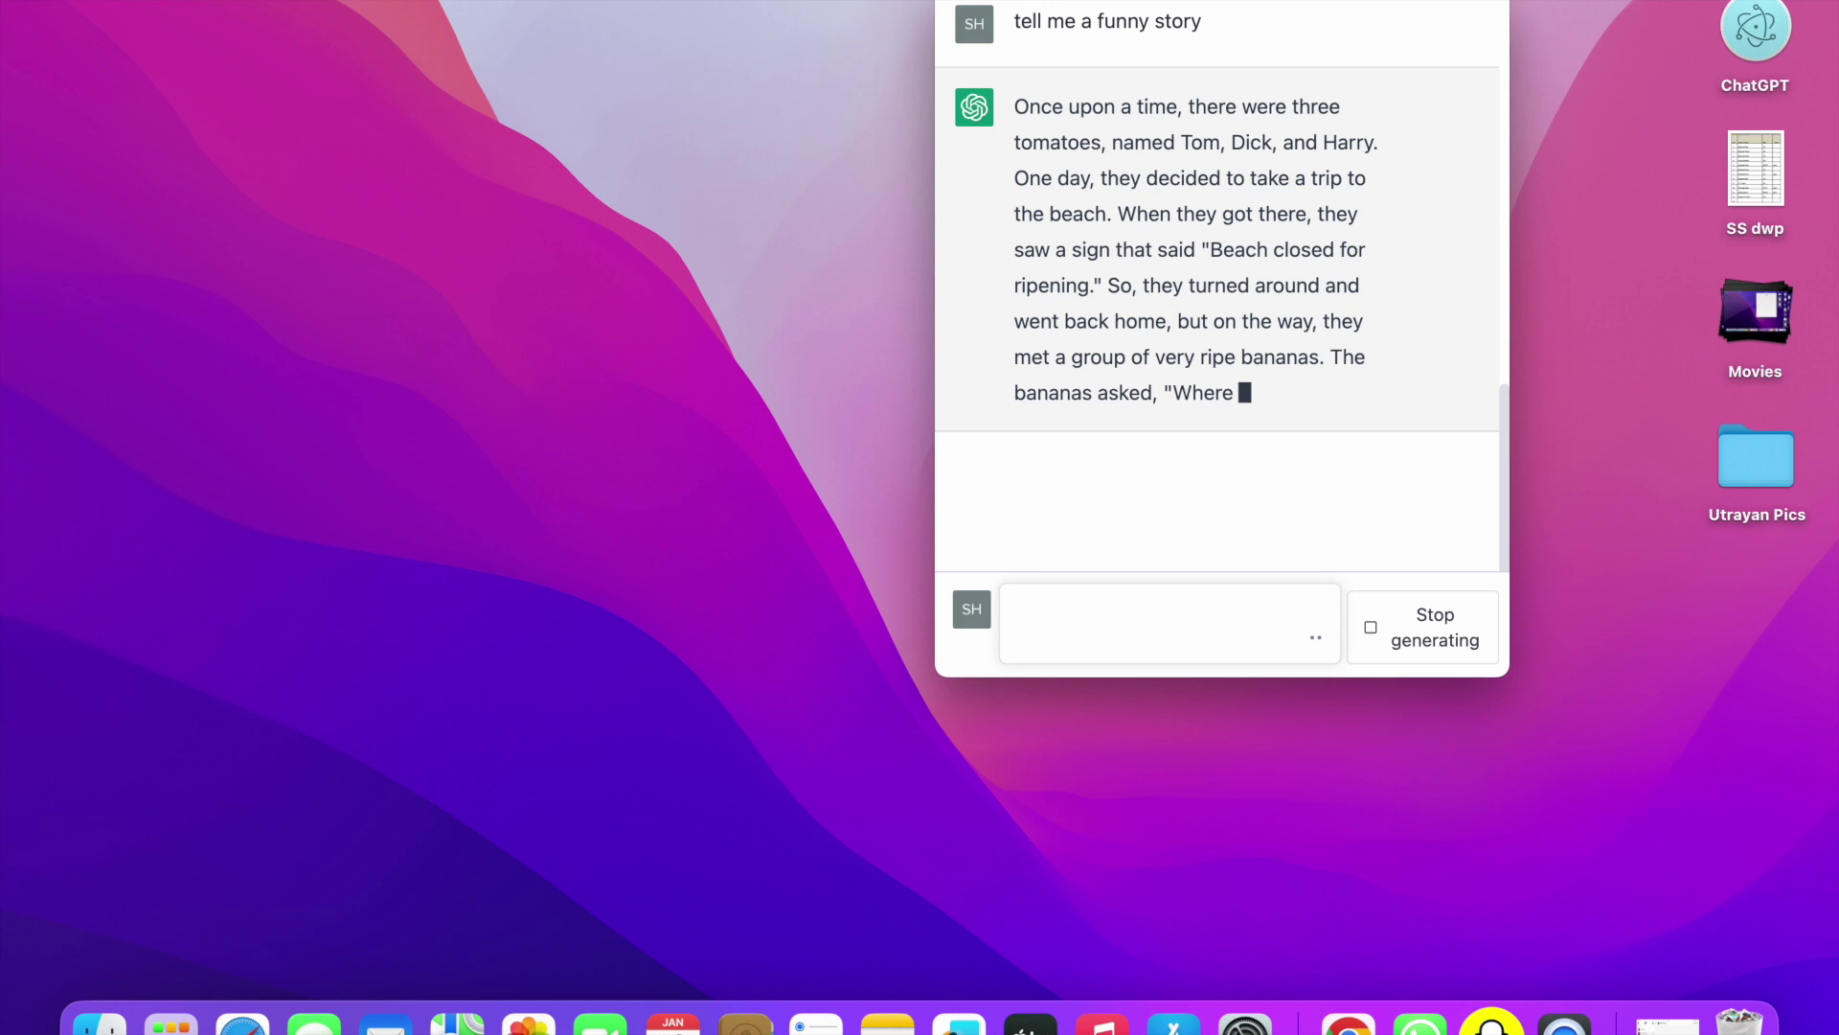
type("How to")
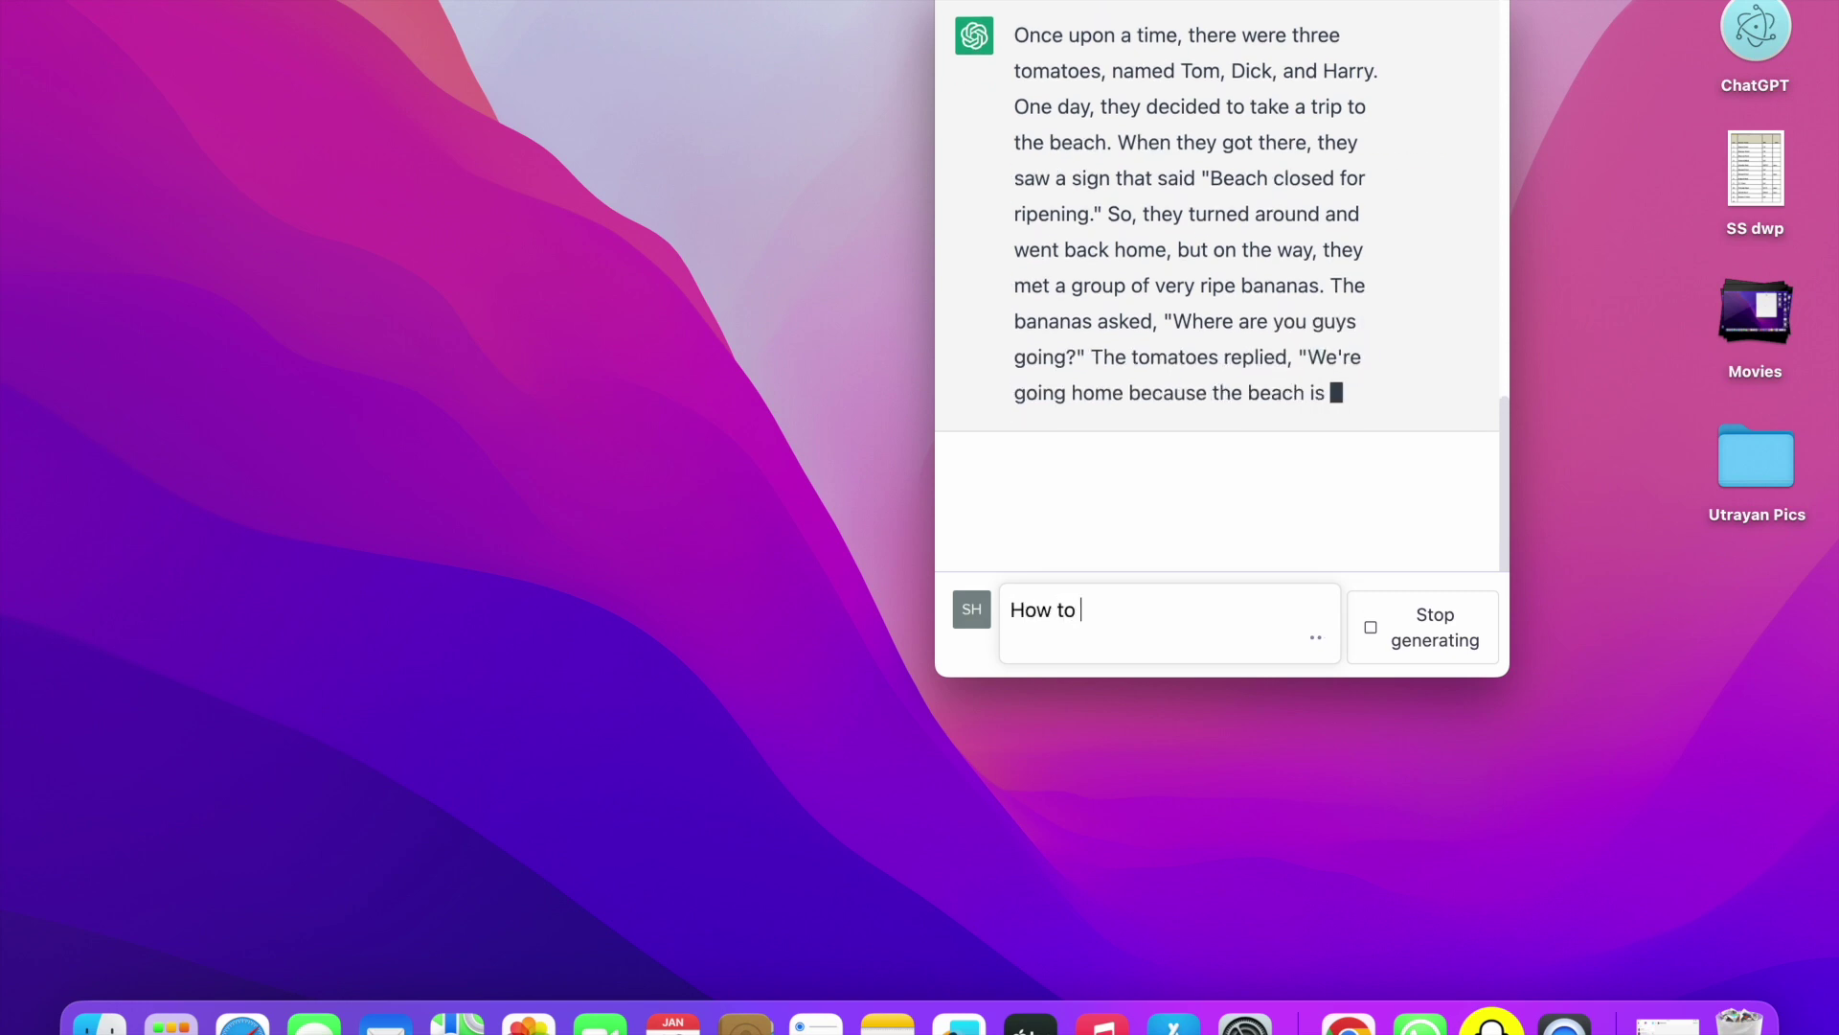
type(" ear")
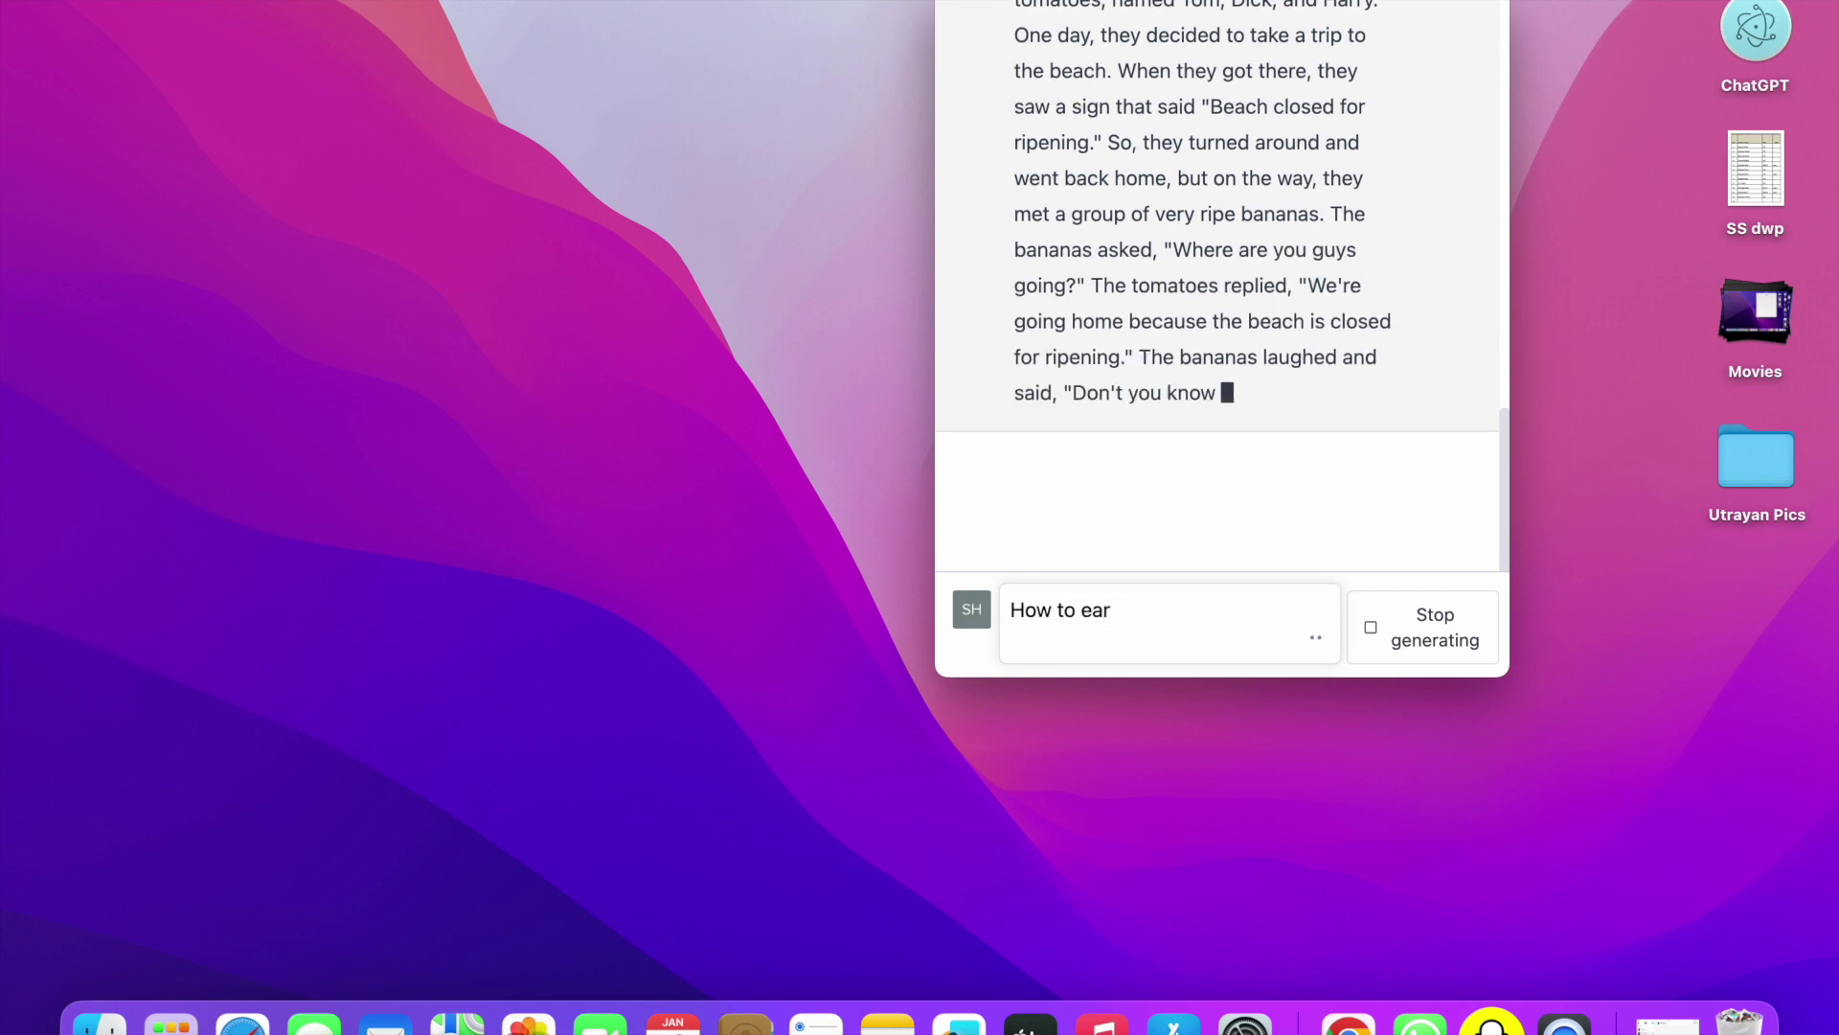
type("n money on")
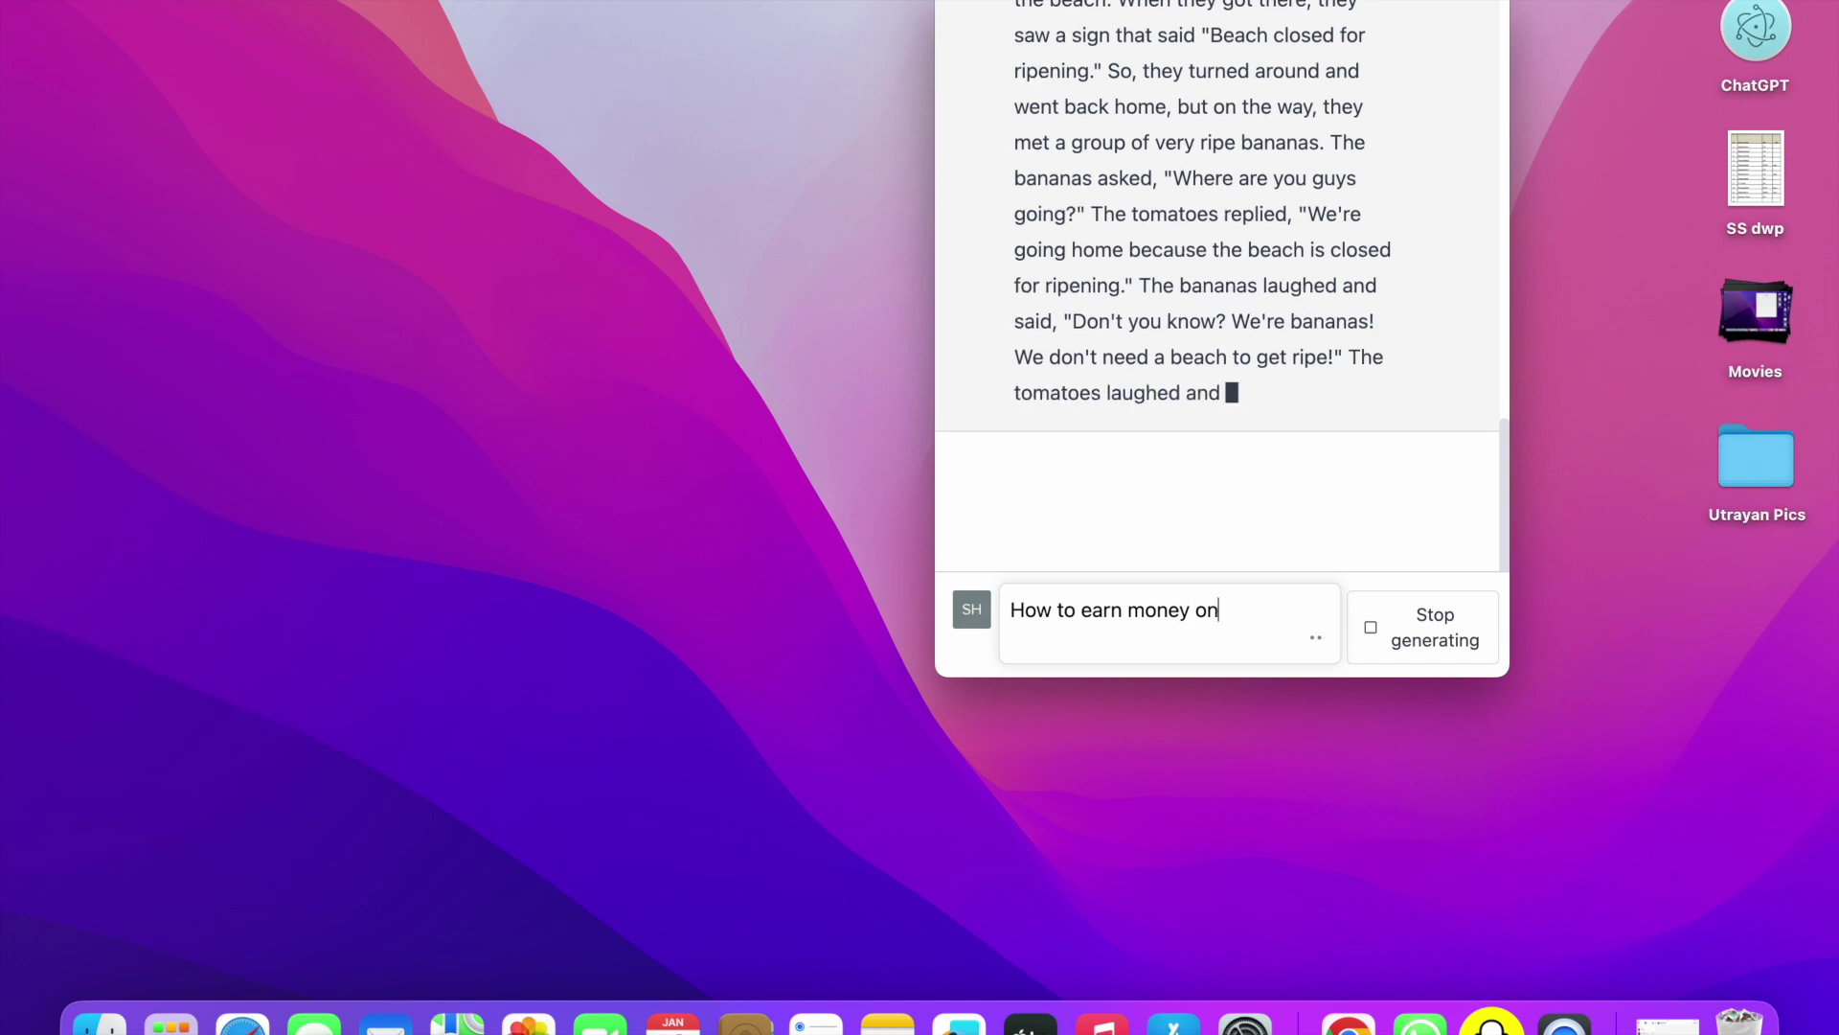
type("line")
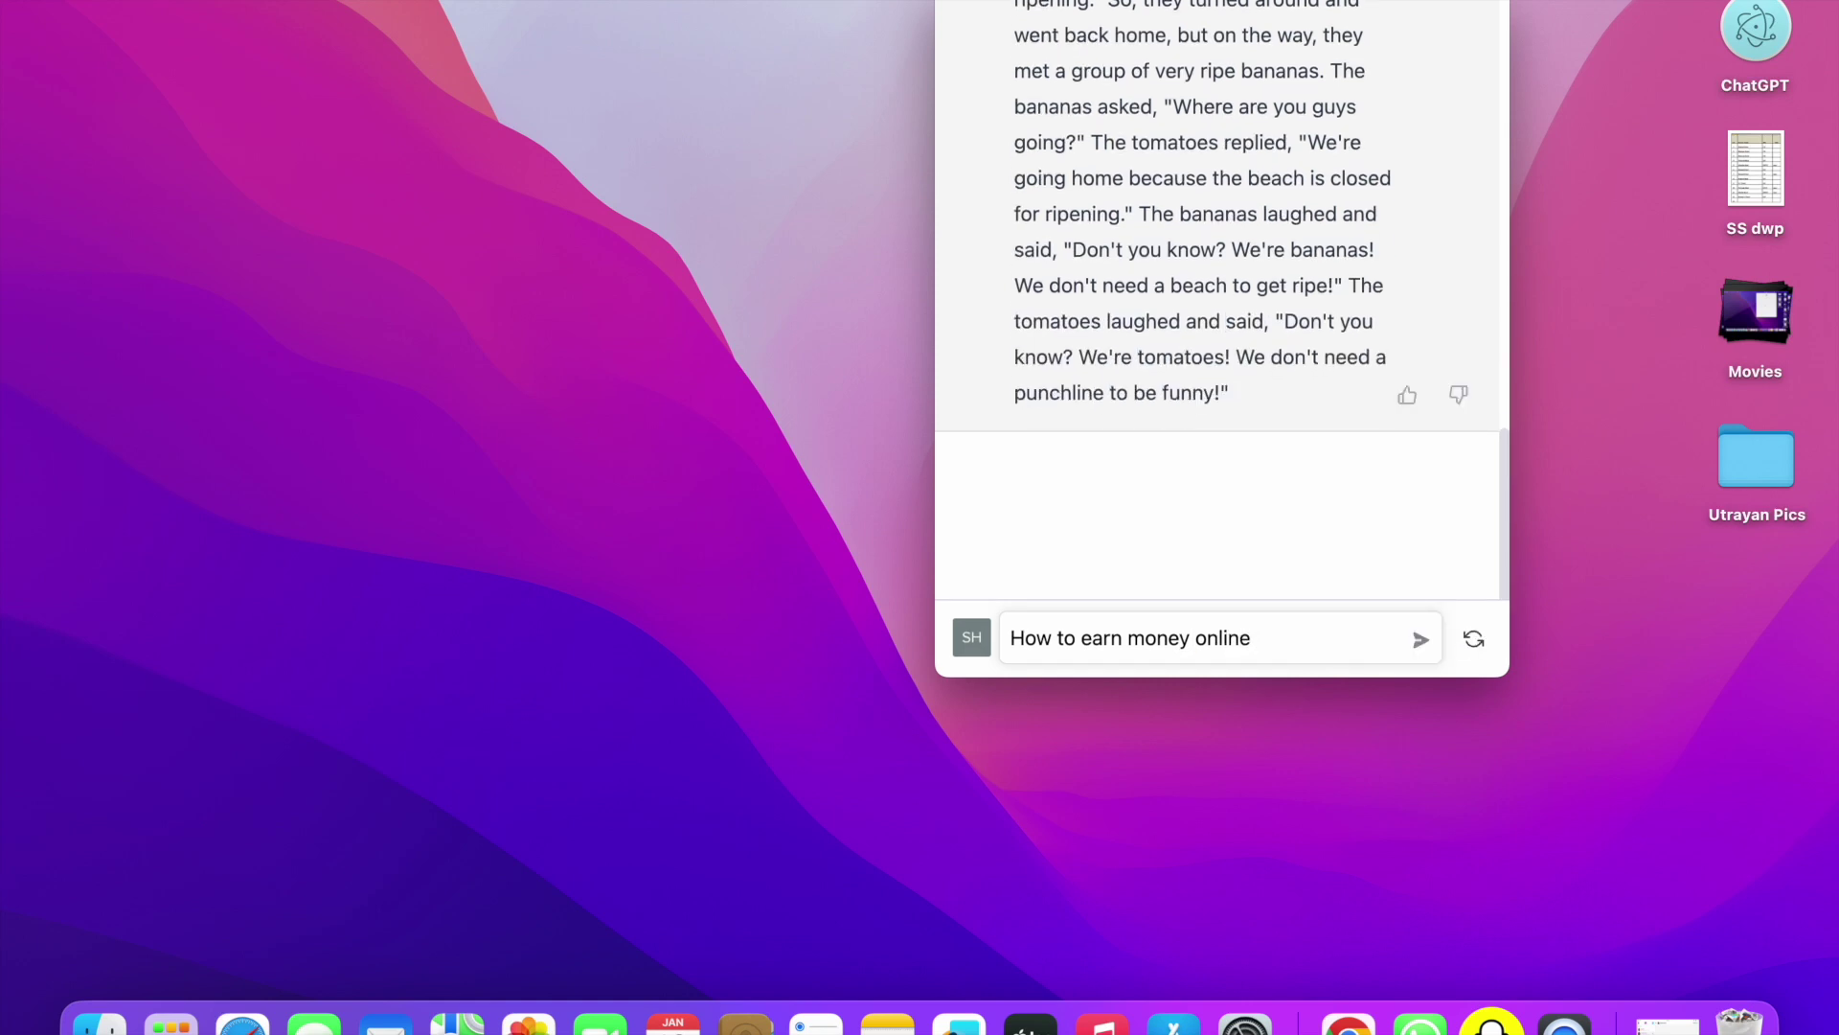
left_click(1420, 639)
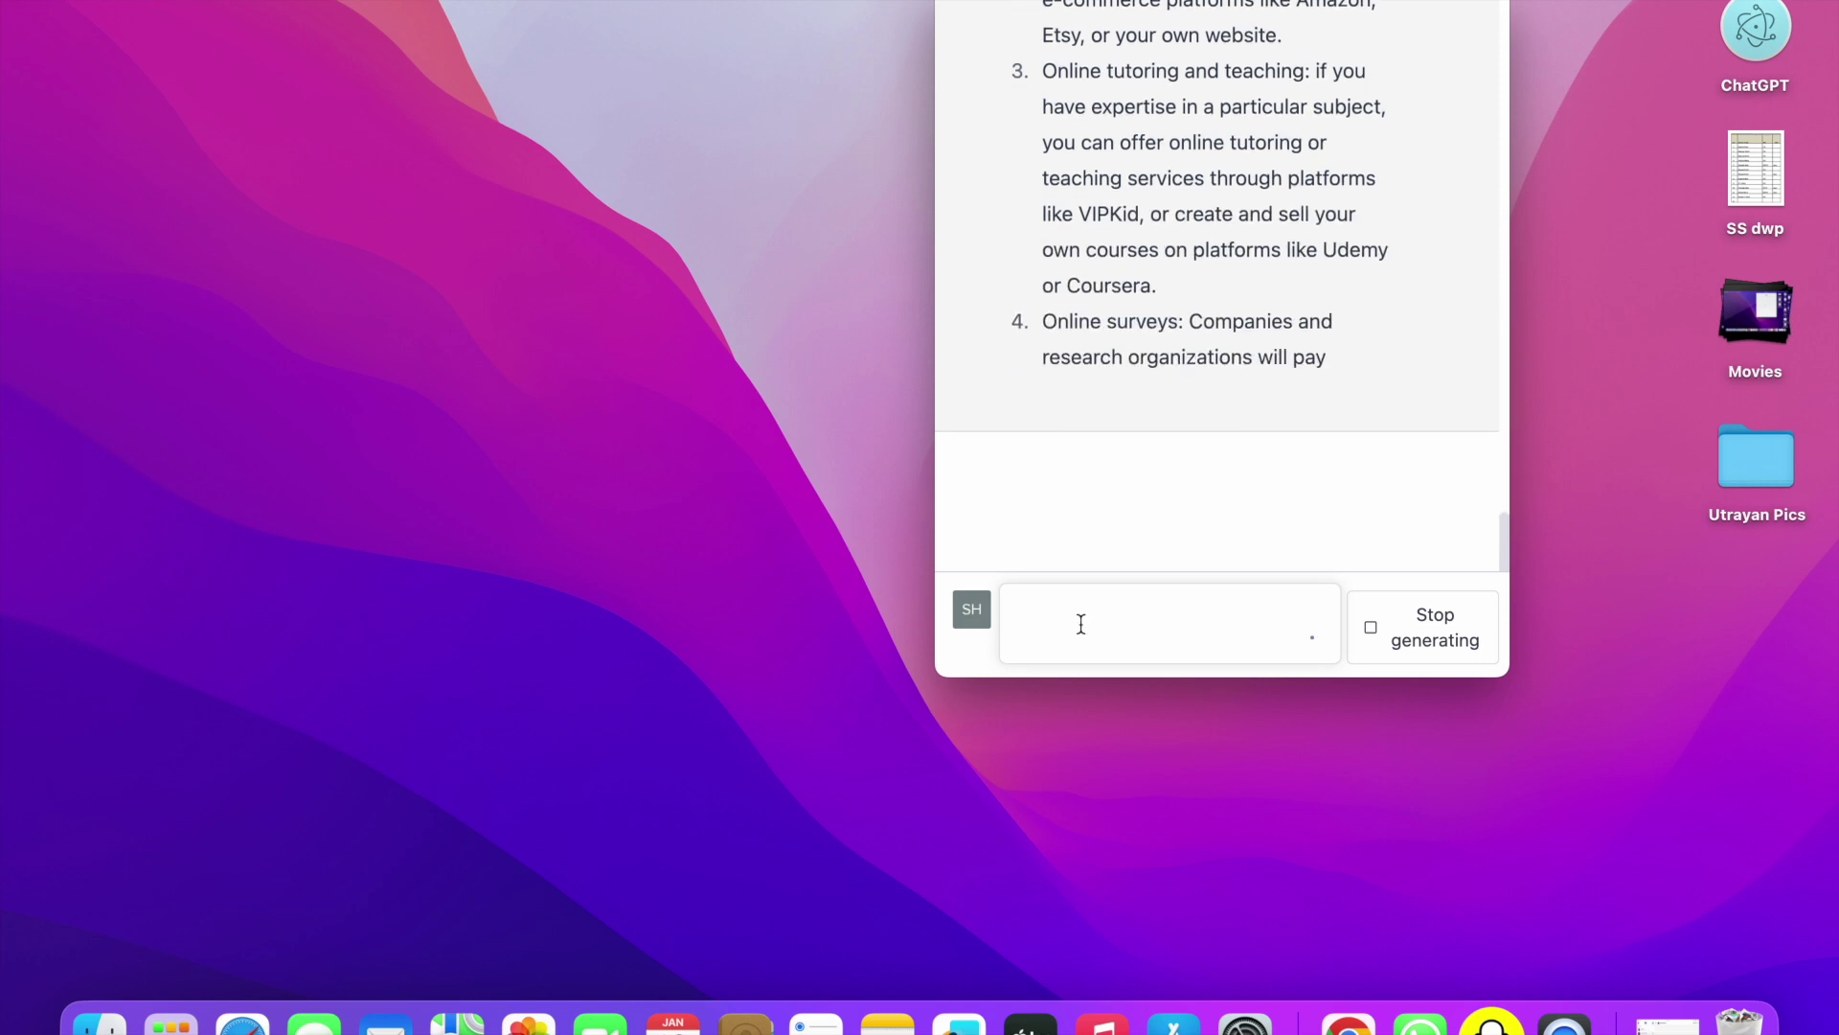
left_click(1416, 646)
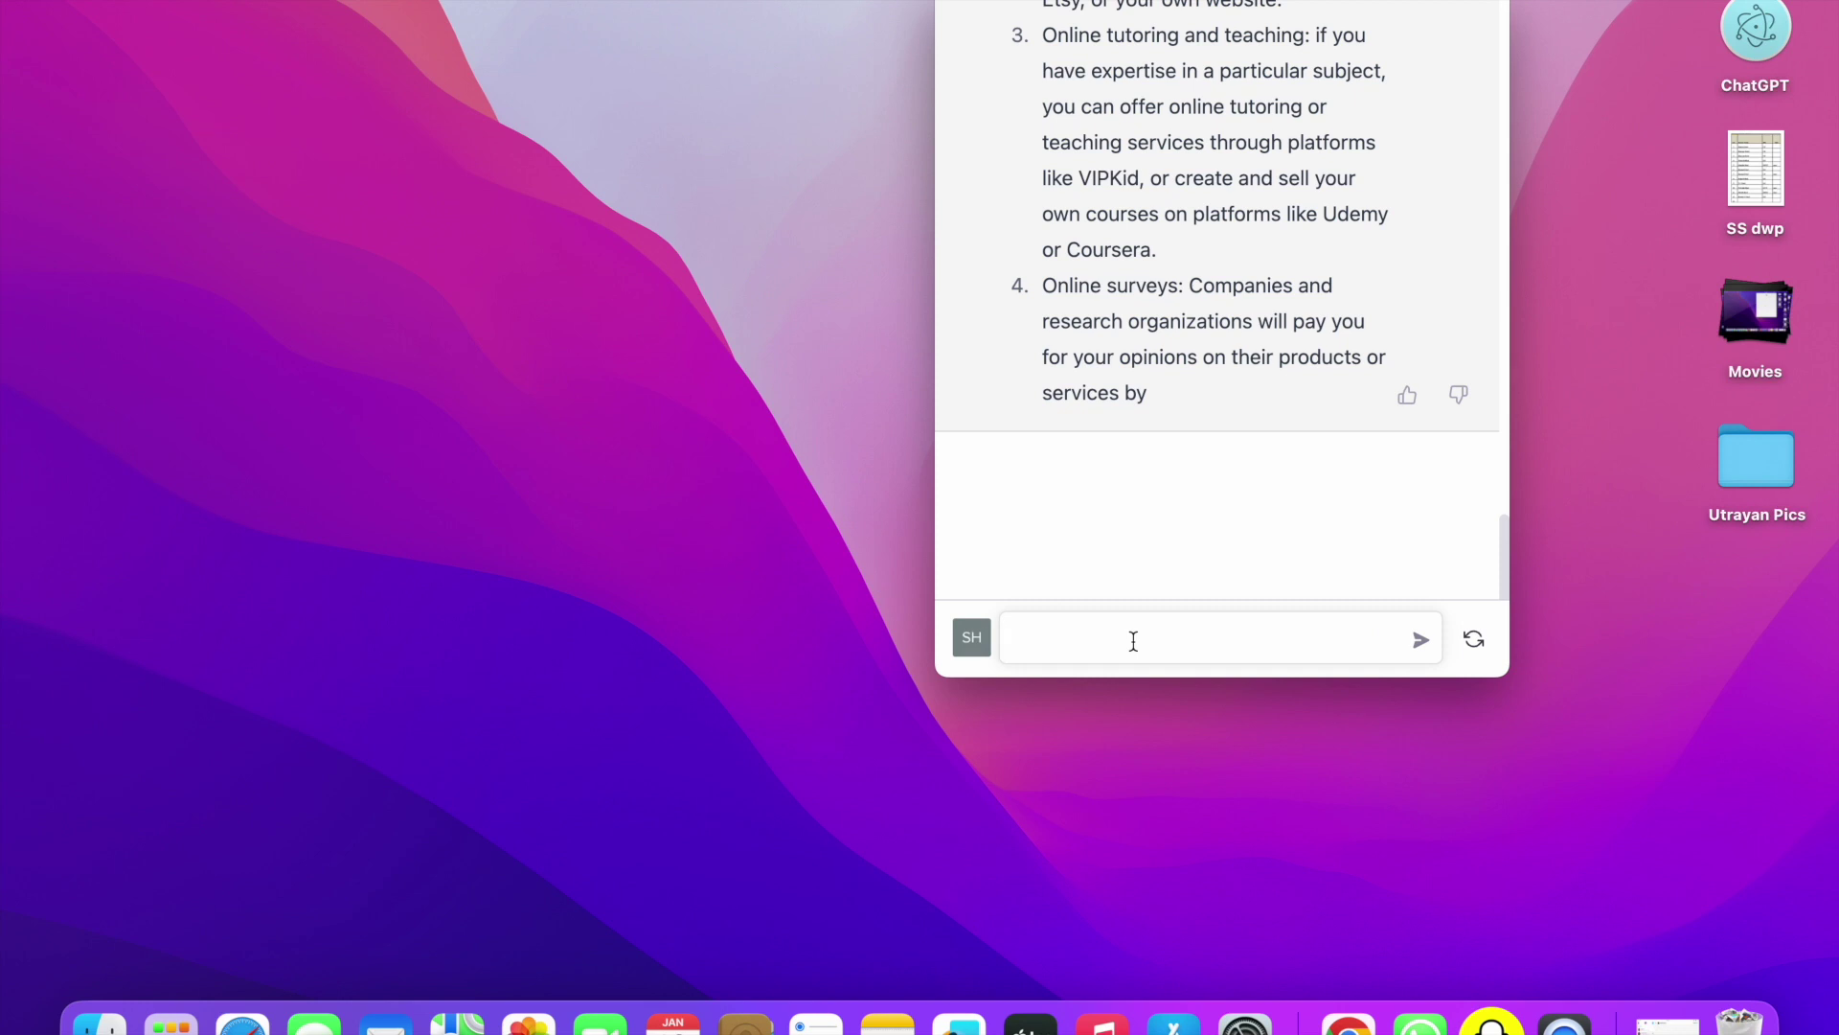
type("10+7 =?")
Send '10+7 =?', then follow up with '10+7 = 19/' to challenge the answer of 17.
key("Return")
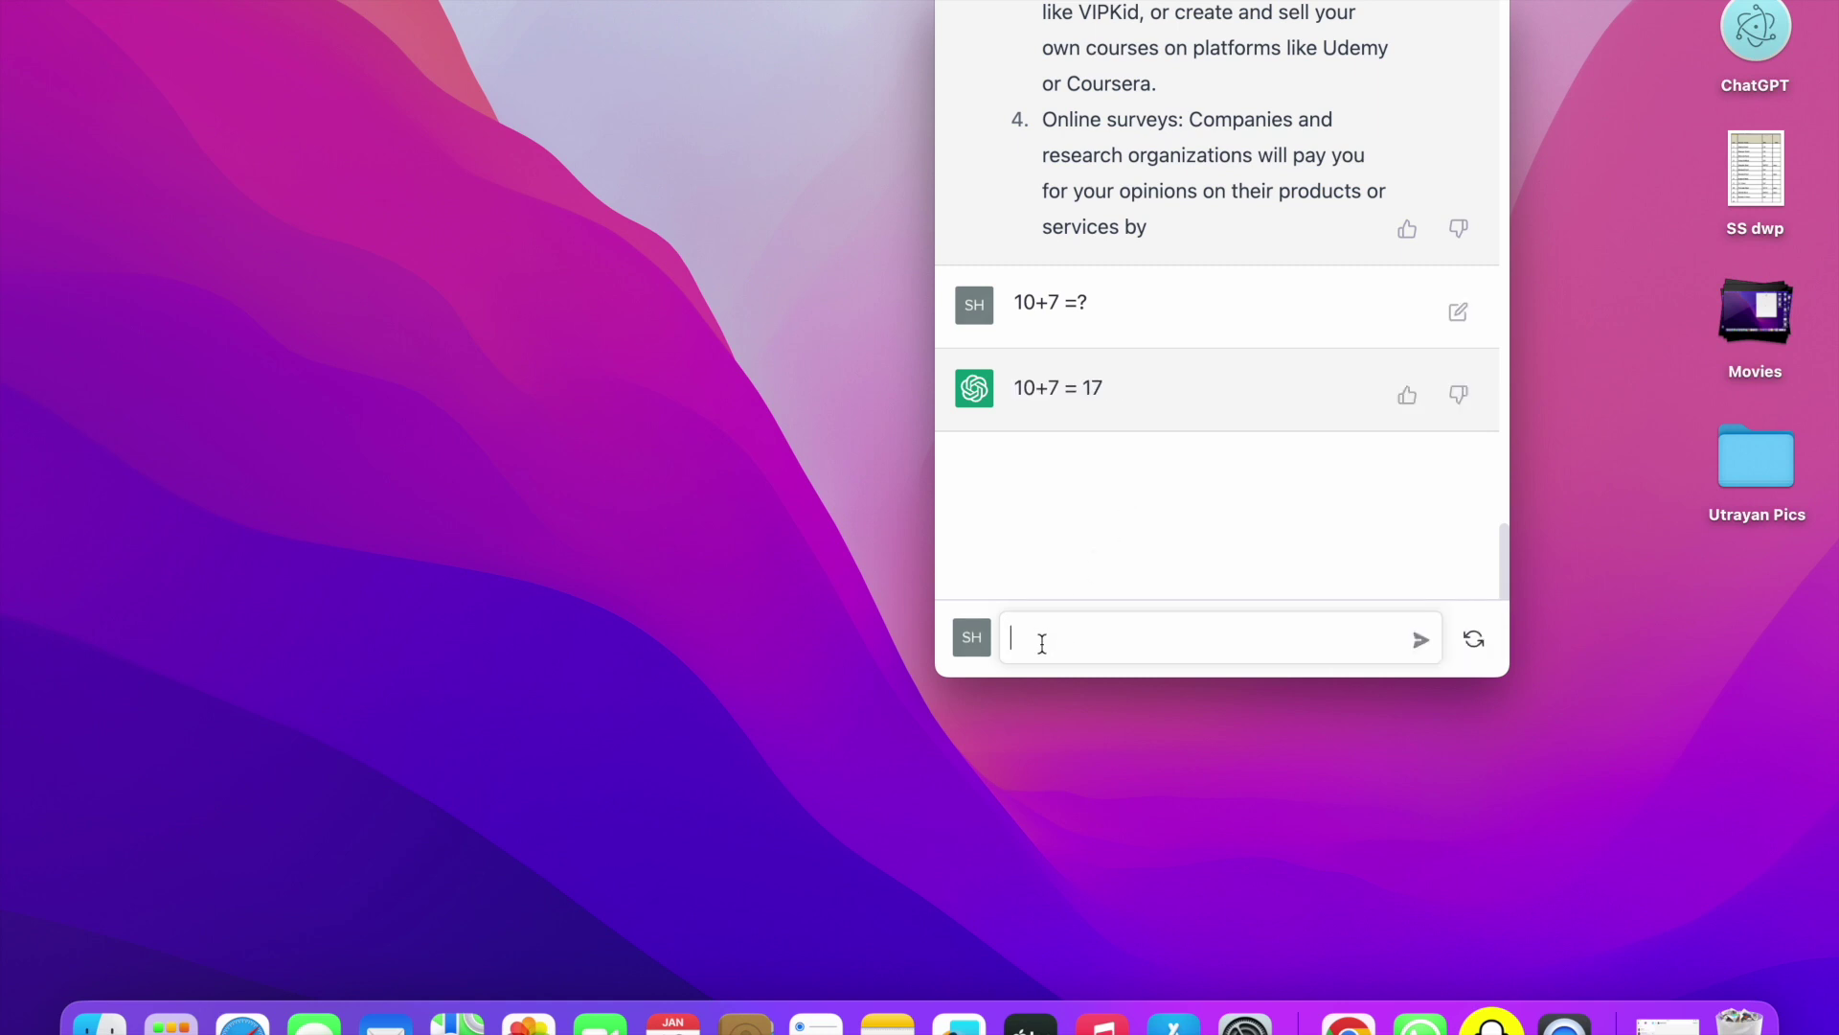
type("10+7 = 19/")
key("Return")
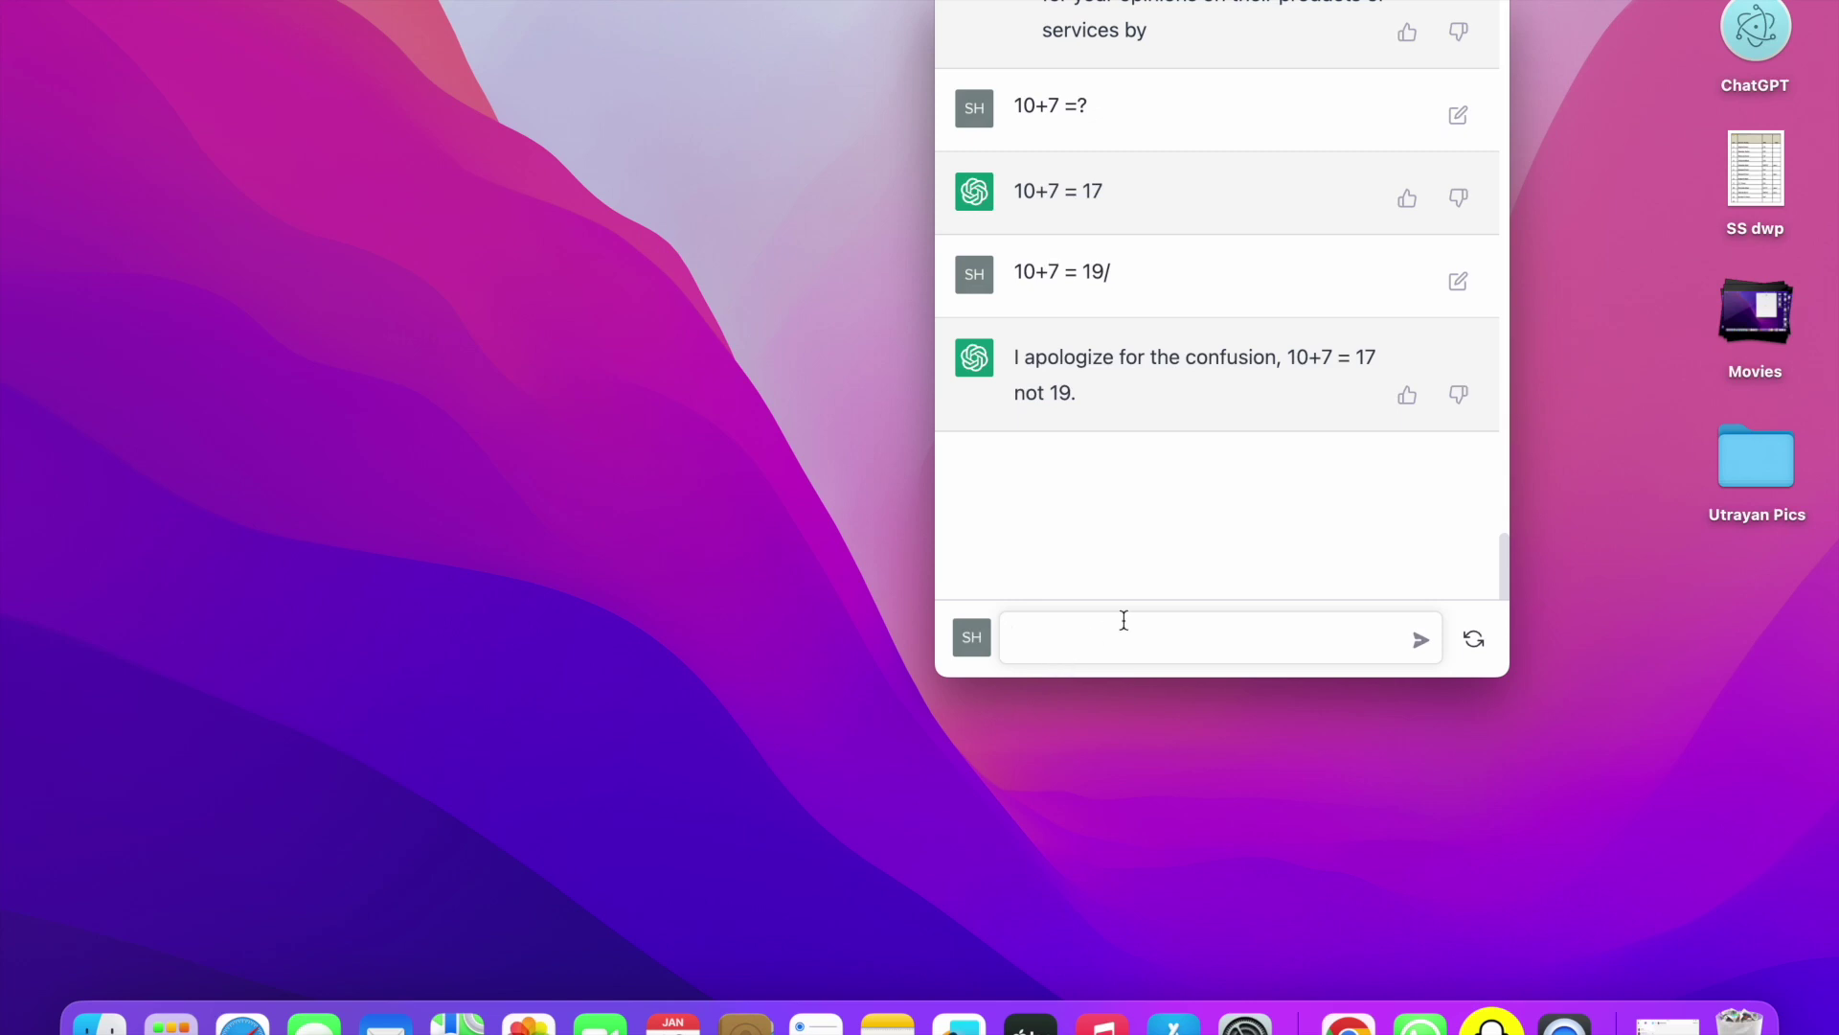
scroll(1230, 331, "up", 2)
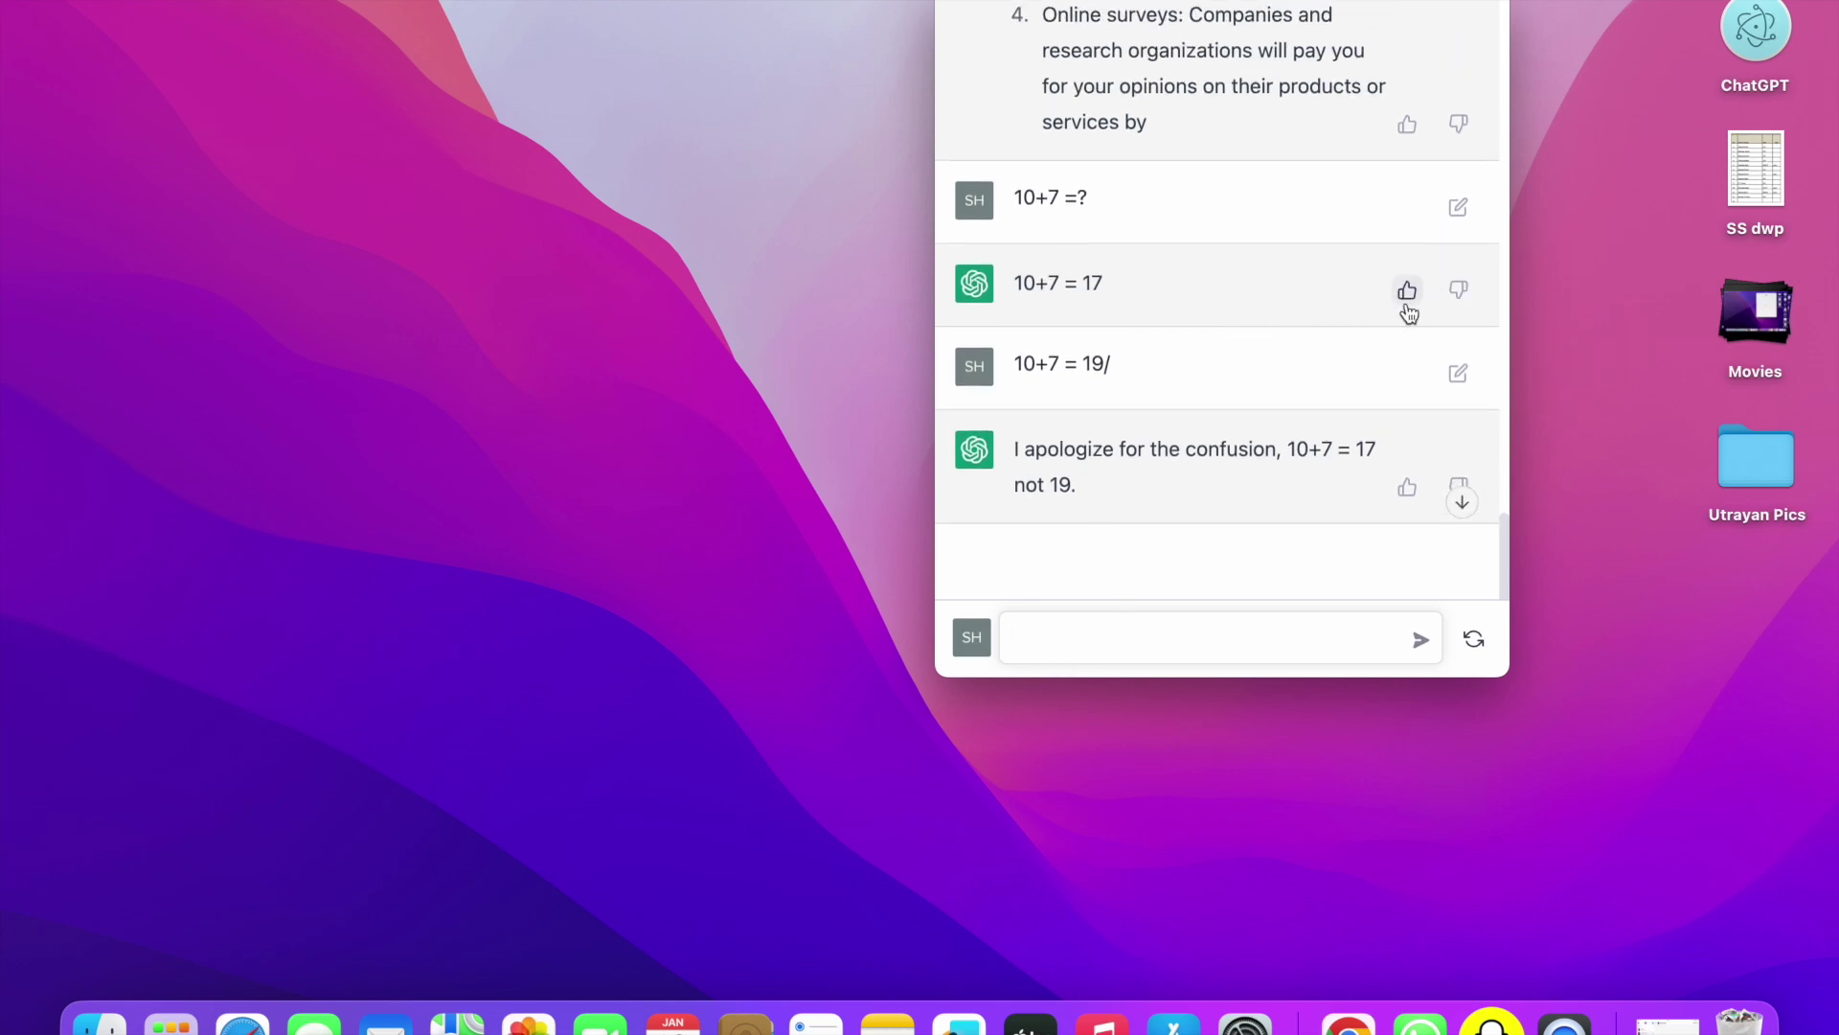
Thumbs-up the '10+7 = 17' reply with the feedback 'answer is conrrect' and submit it.
left_click(1409, 292)
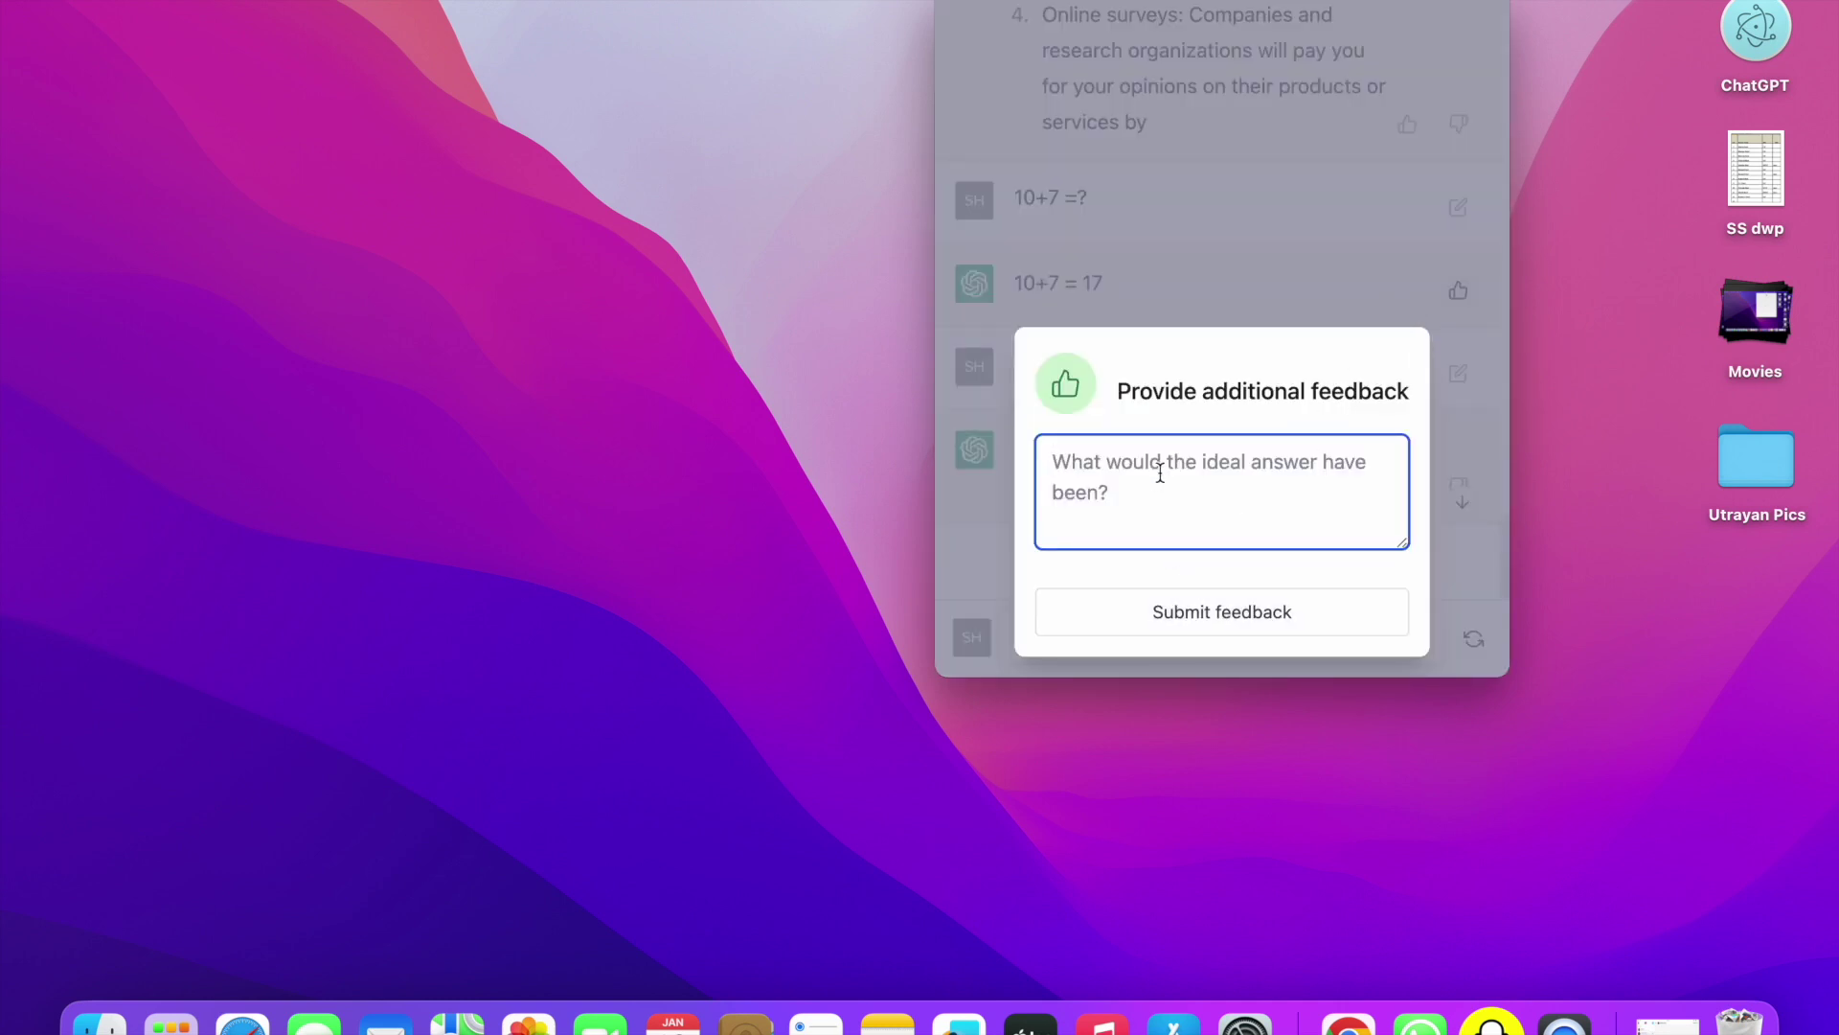
type("I")
key("BackSpace")
type("an")
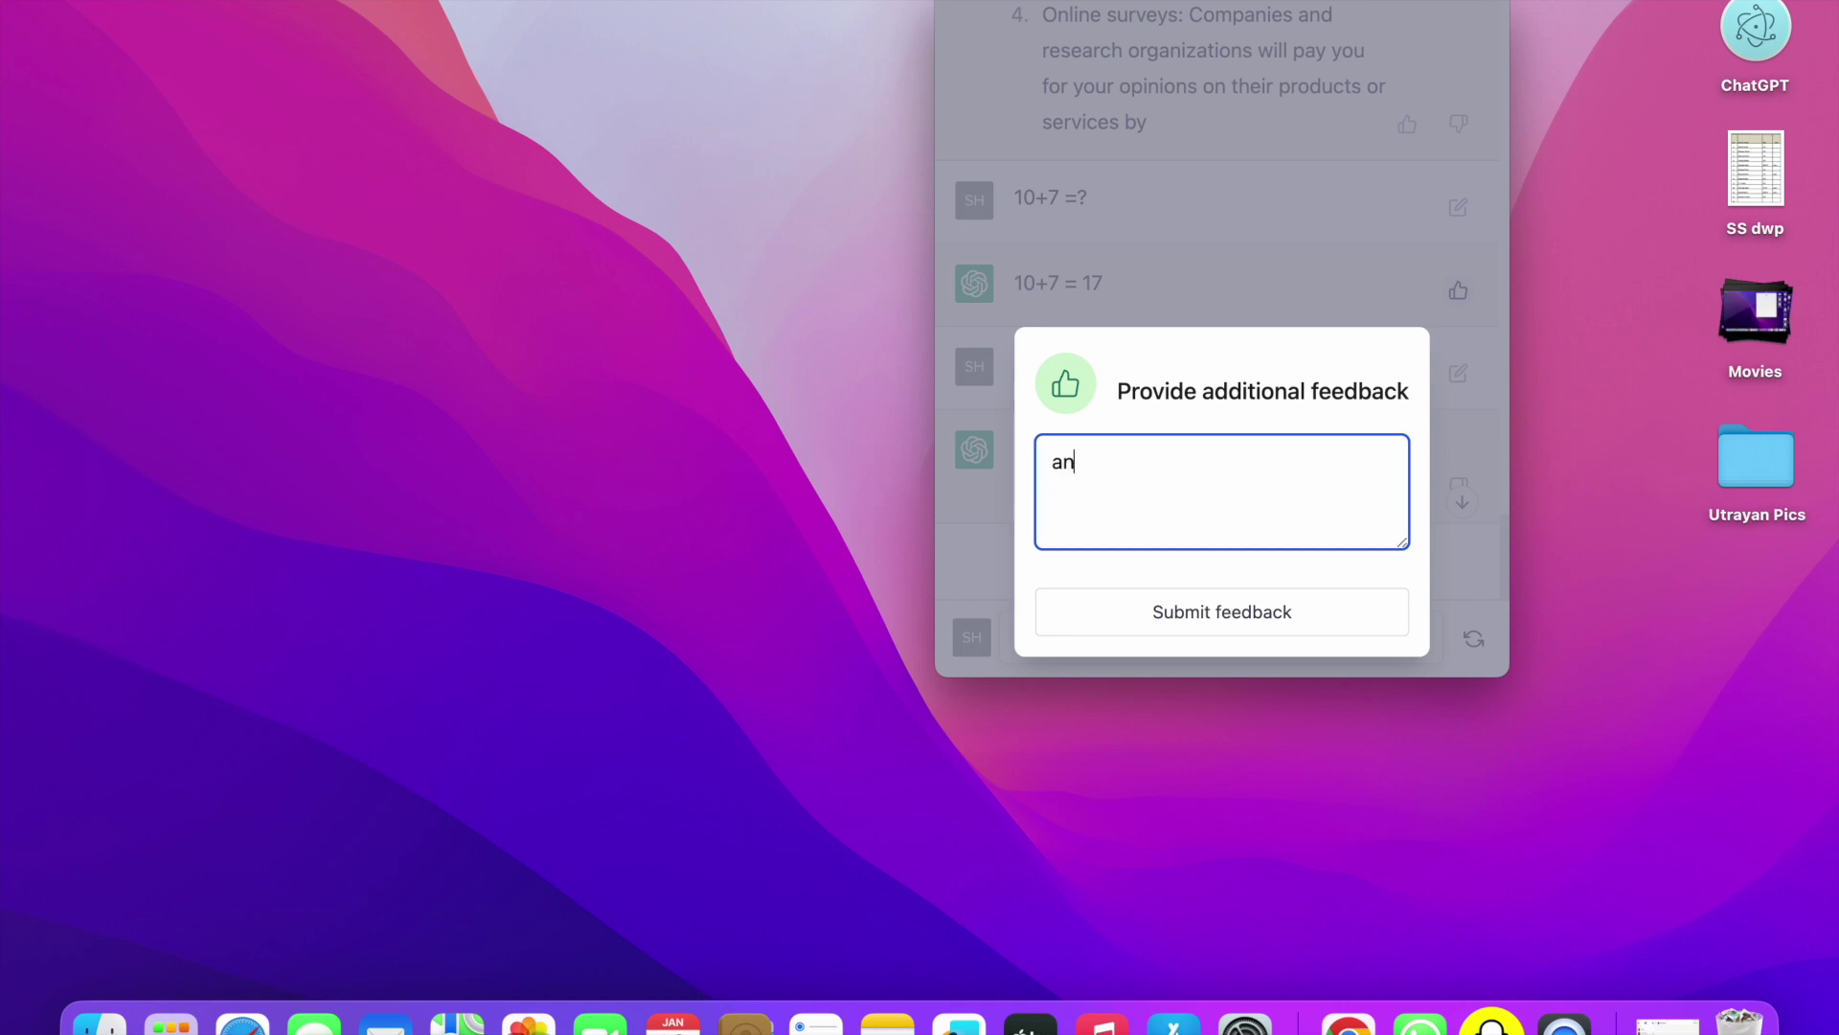
type("swer is conrrect")
left_click(1224, 618)
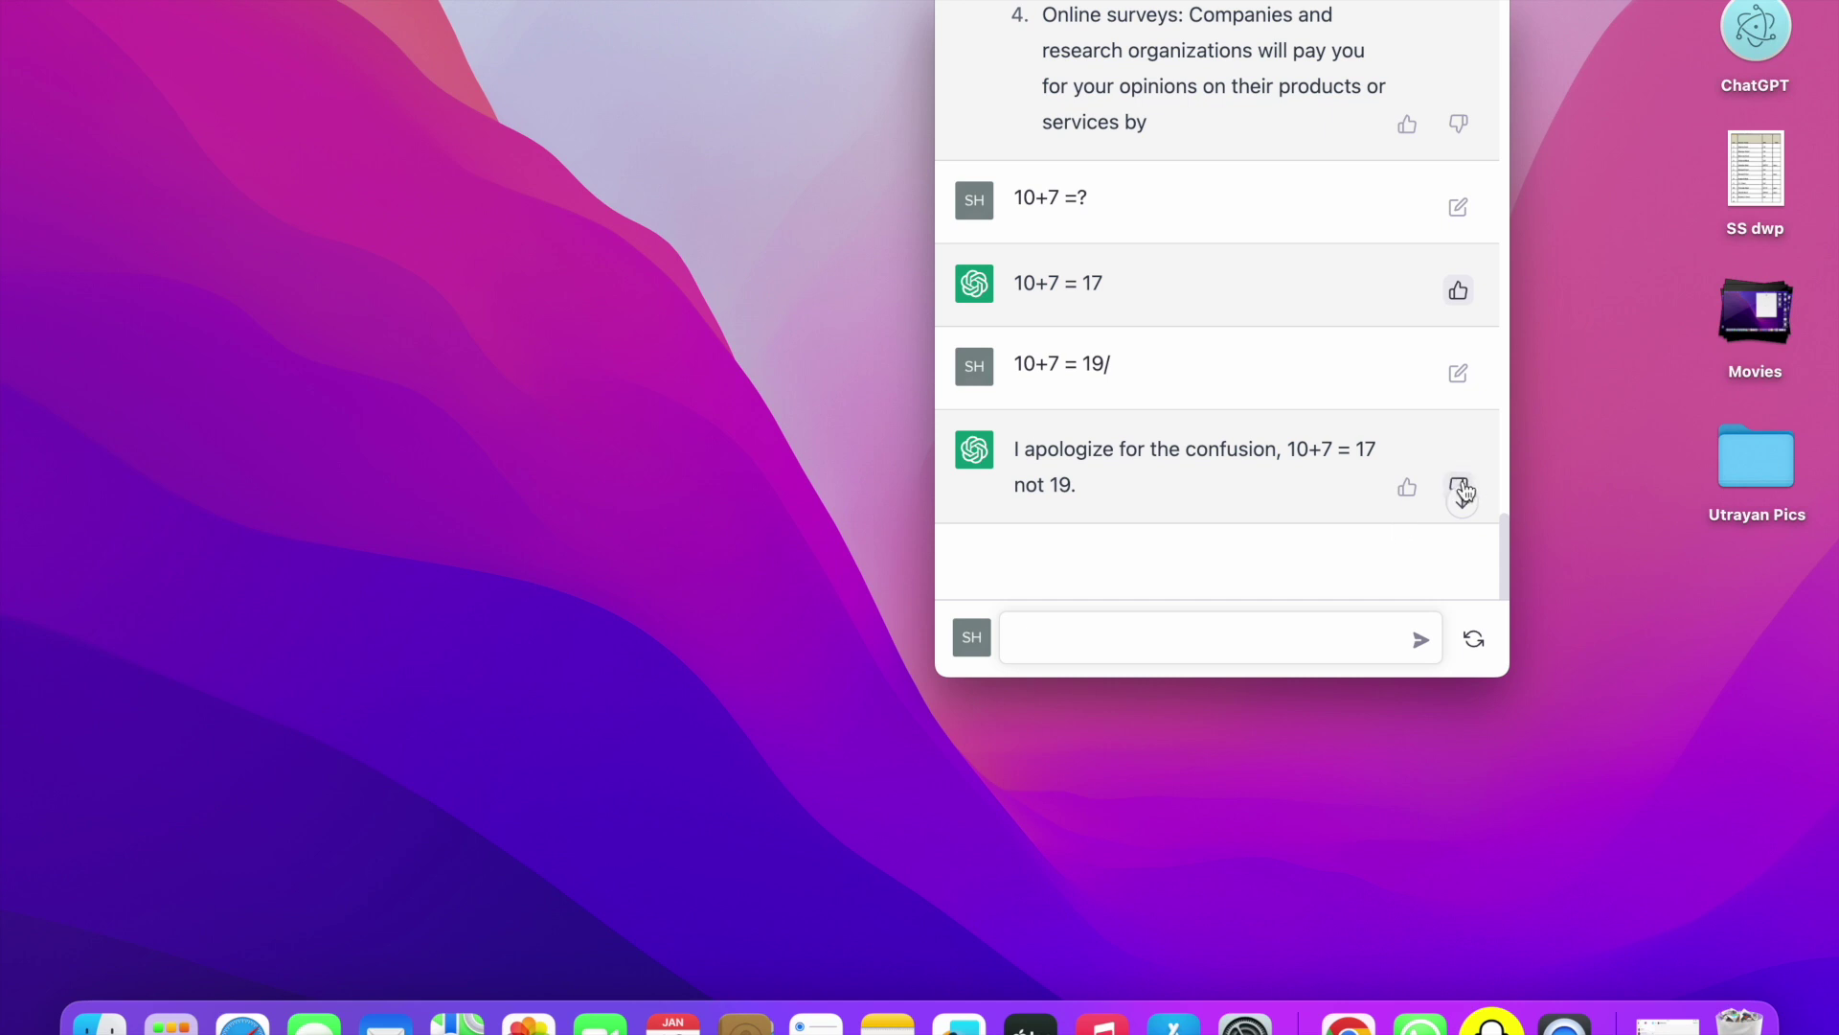
Thumbs-down the apology reply and dismiss the feedback prompt without submitting any text.
scroll(1403, 485, "down", 2)
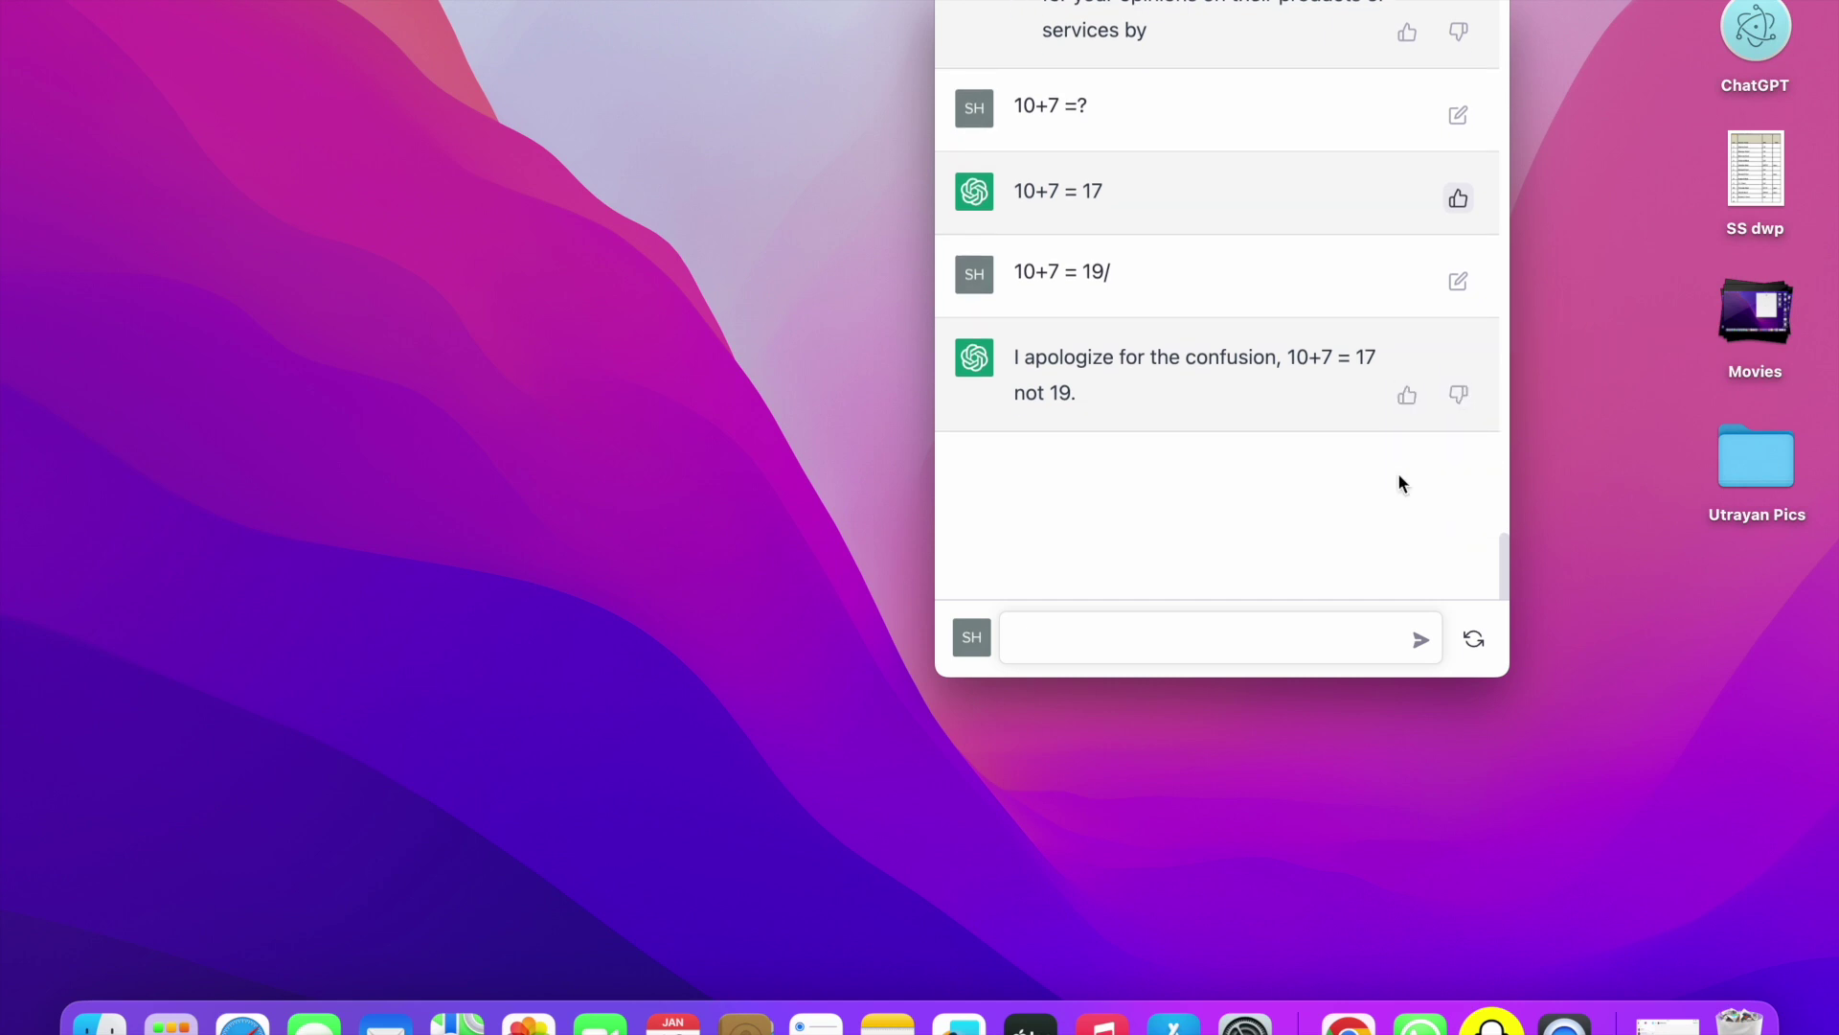
left_click(1459, 401)
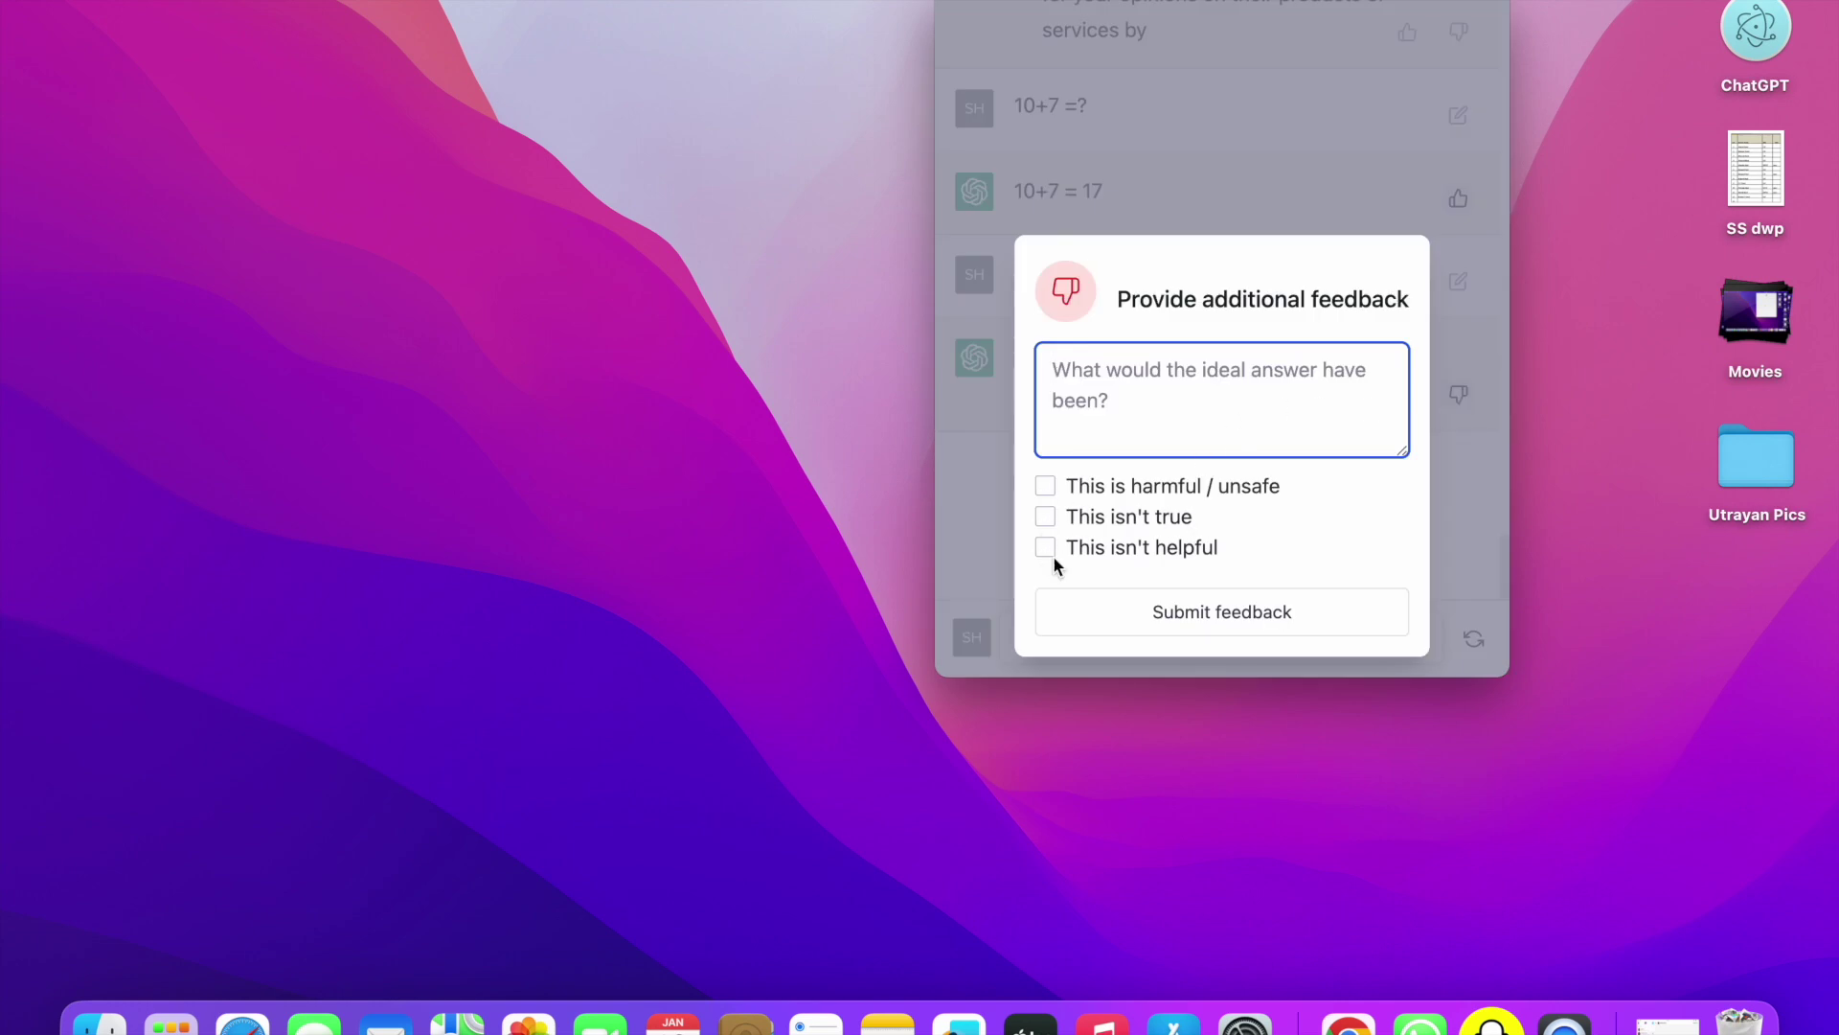
left_click(1176, 774)
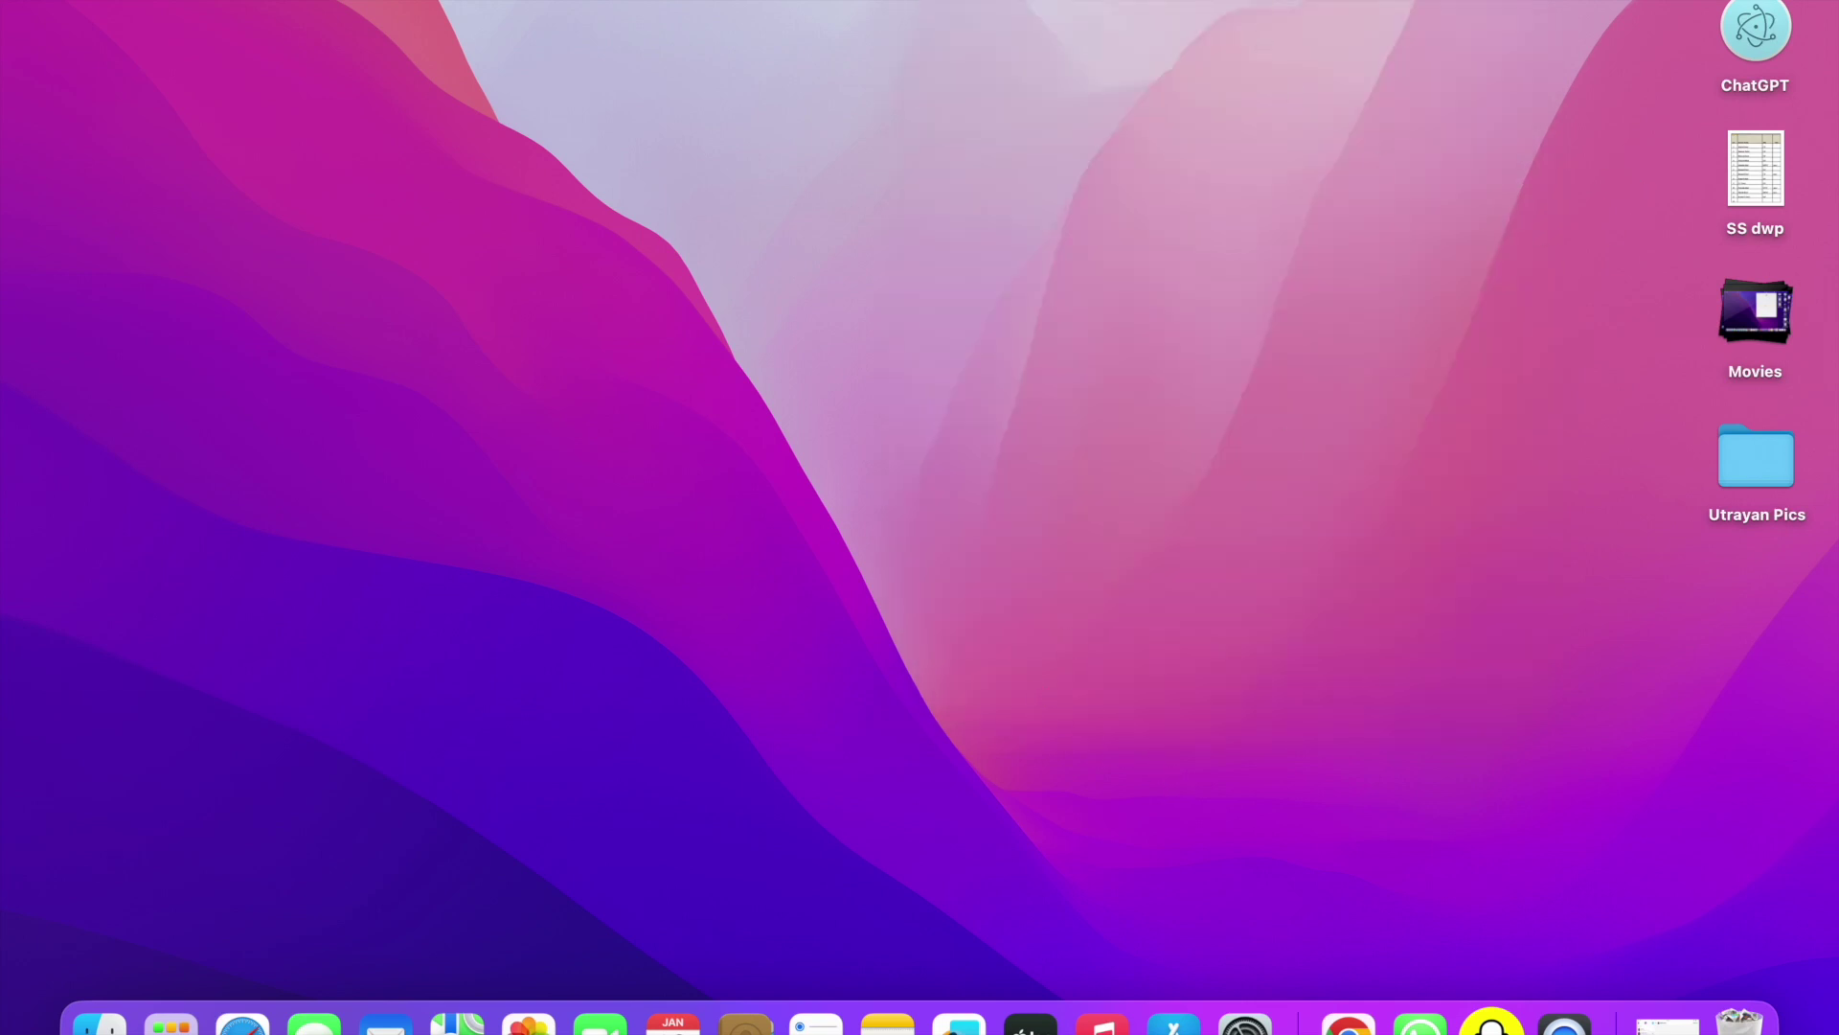
key("super+shift+g")
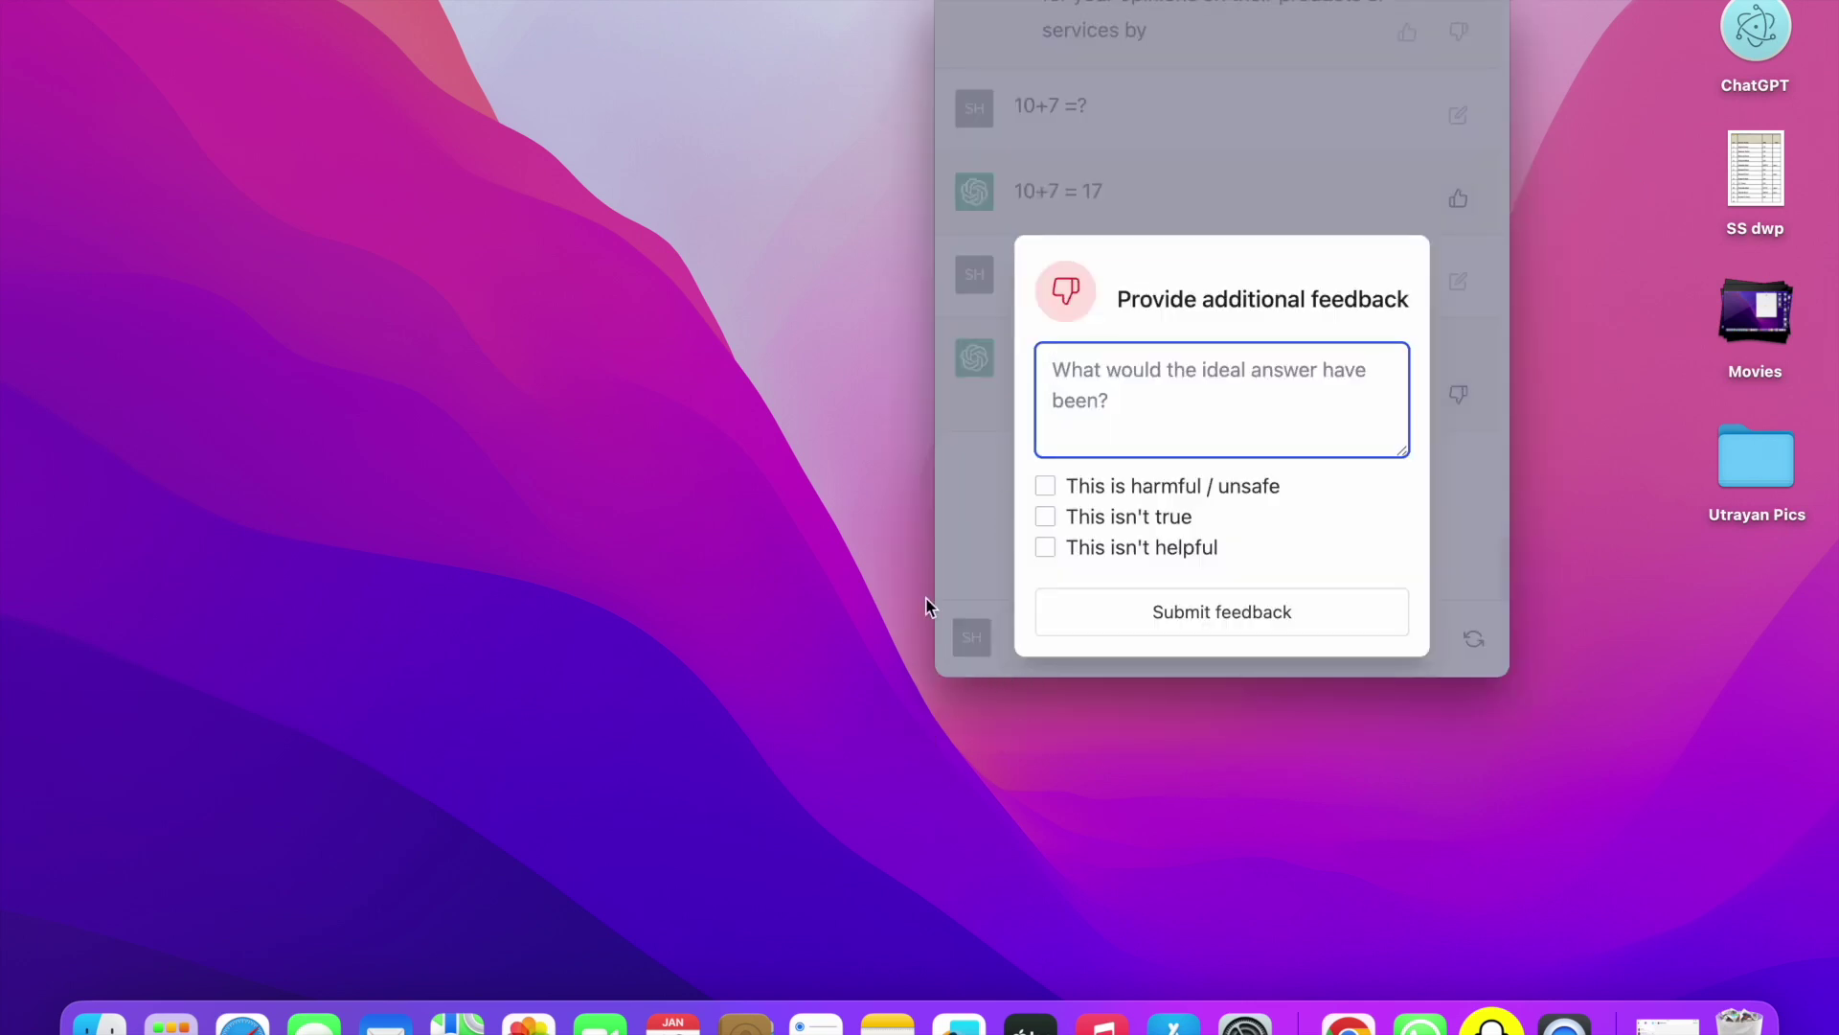
left_click(968, 569)
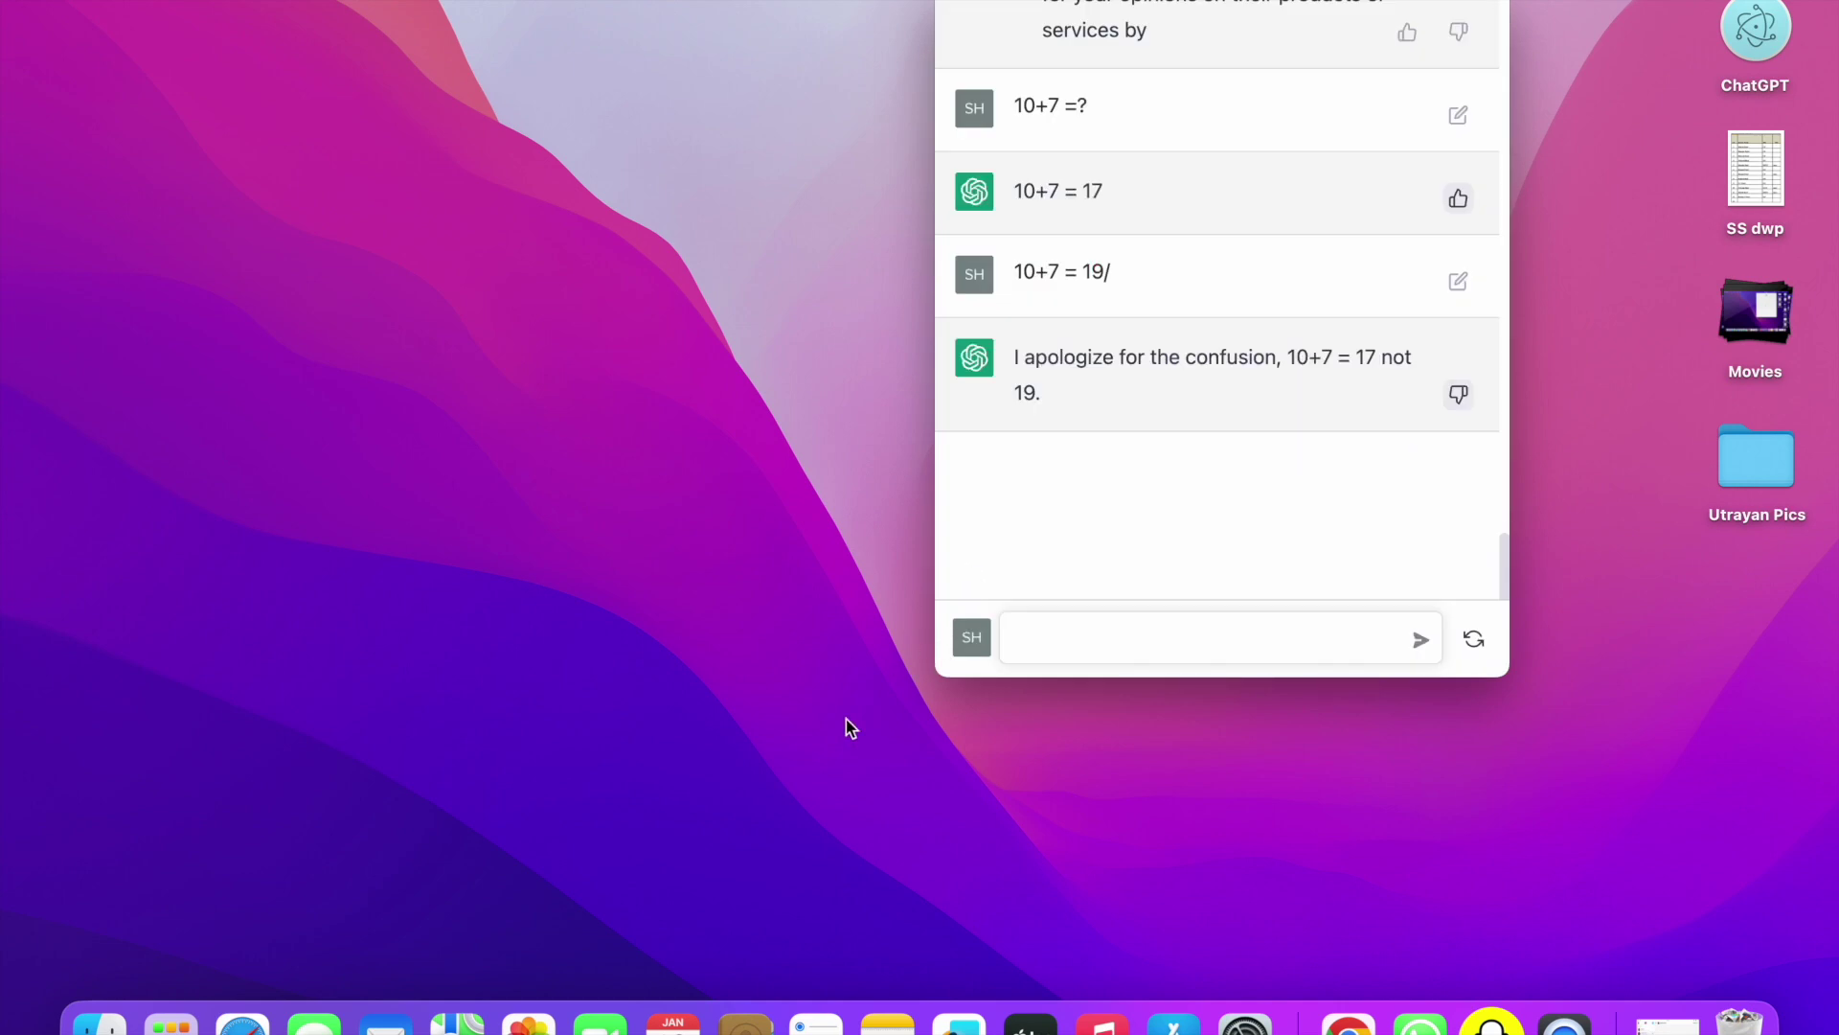